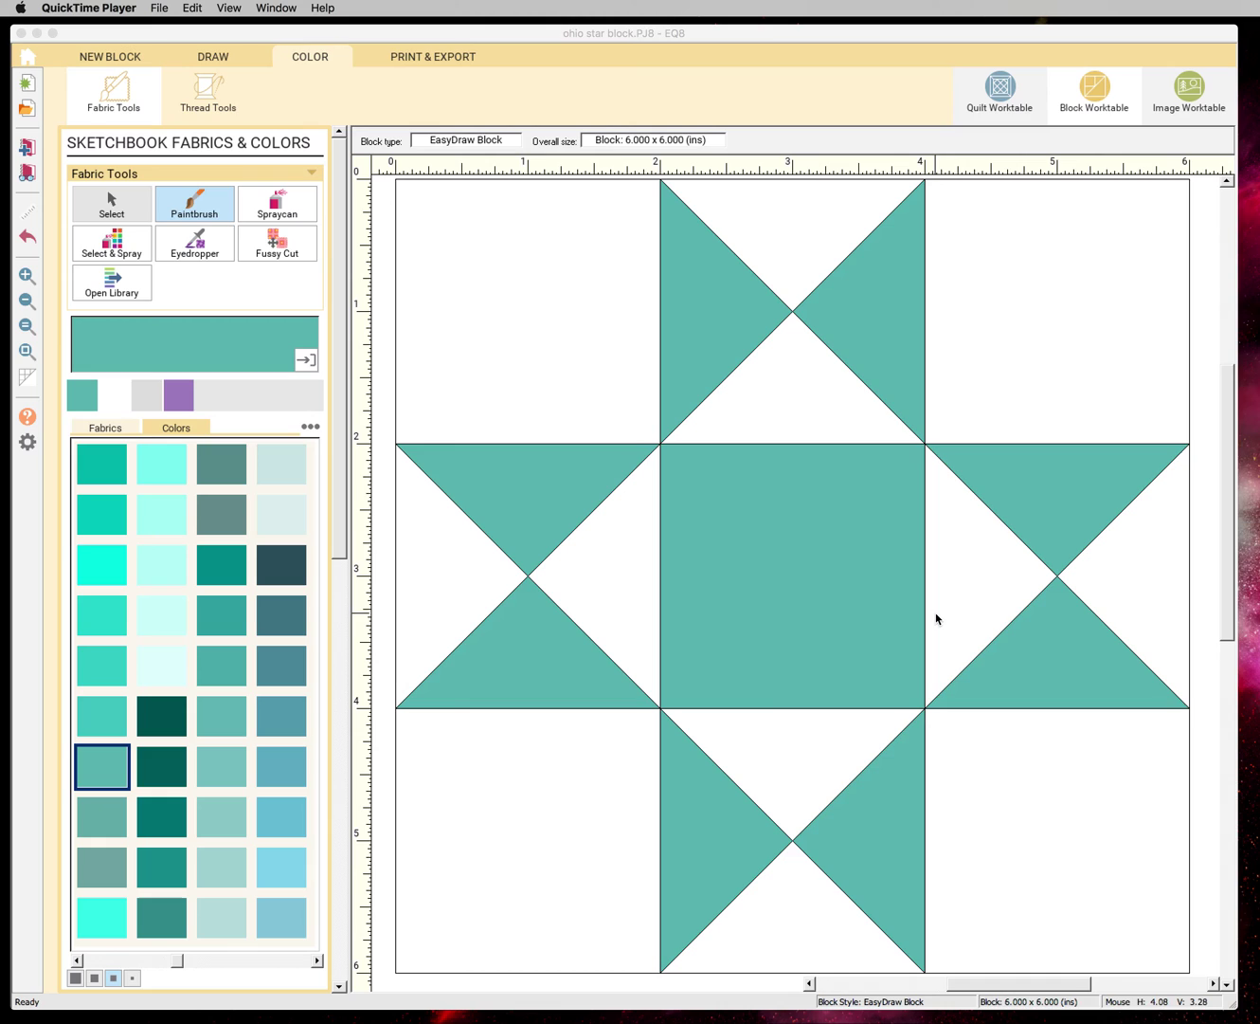
Open the Block Library from the Libraries menu and shift its window slightly right.
{"action": "left_click", "coordinate": [855, 607]}
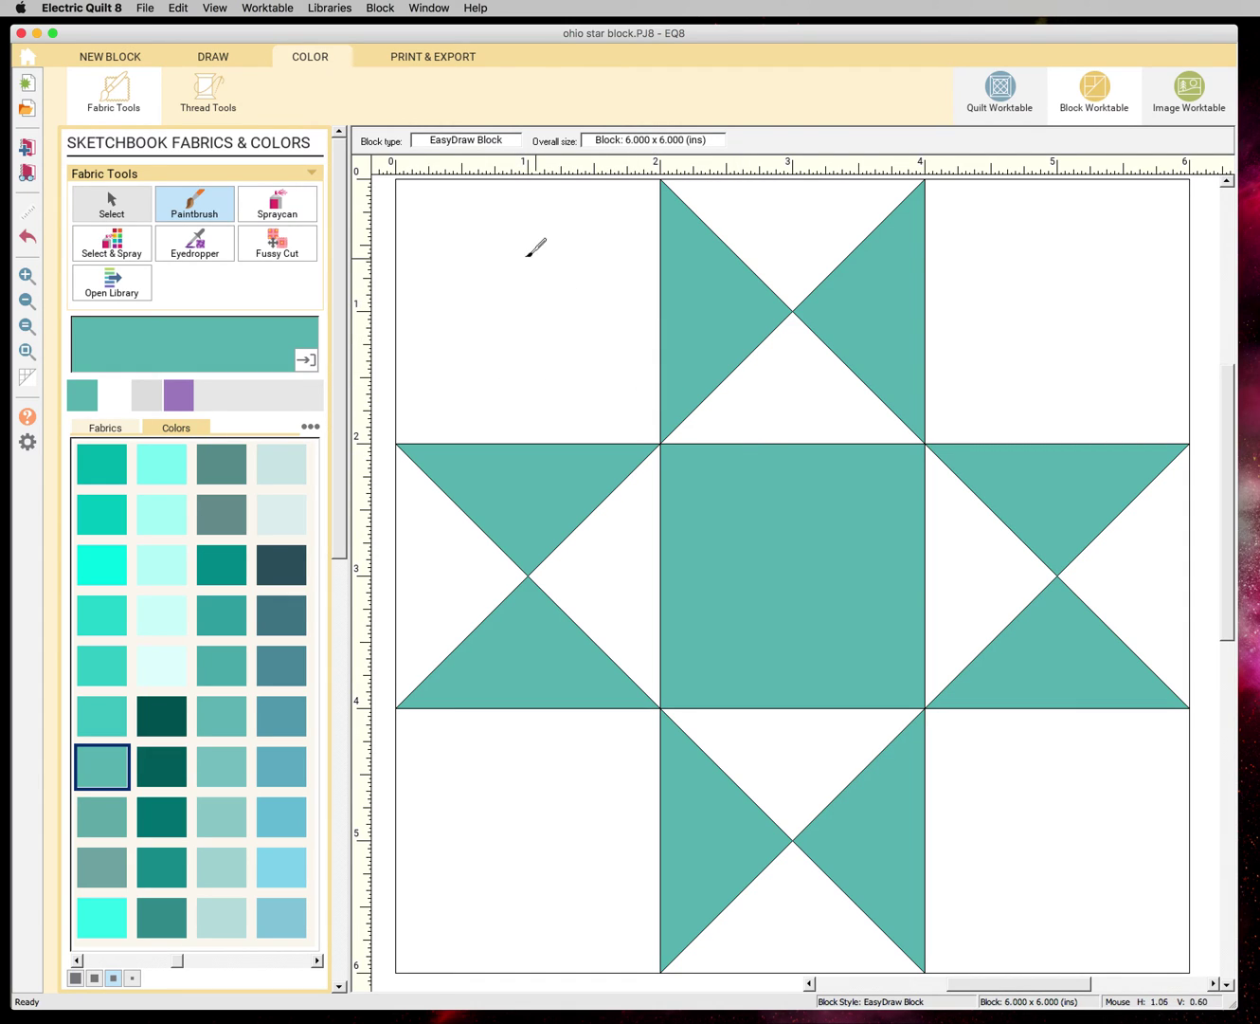
{"action": "left_click", "coordinate": [332, 7]}
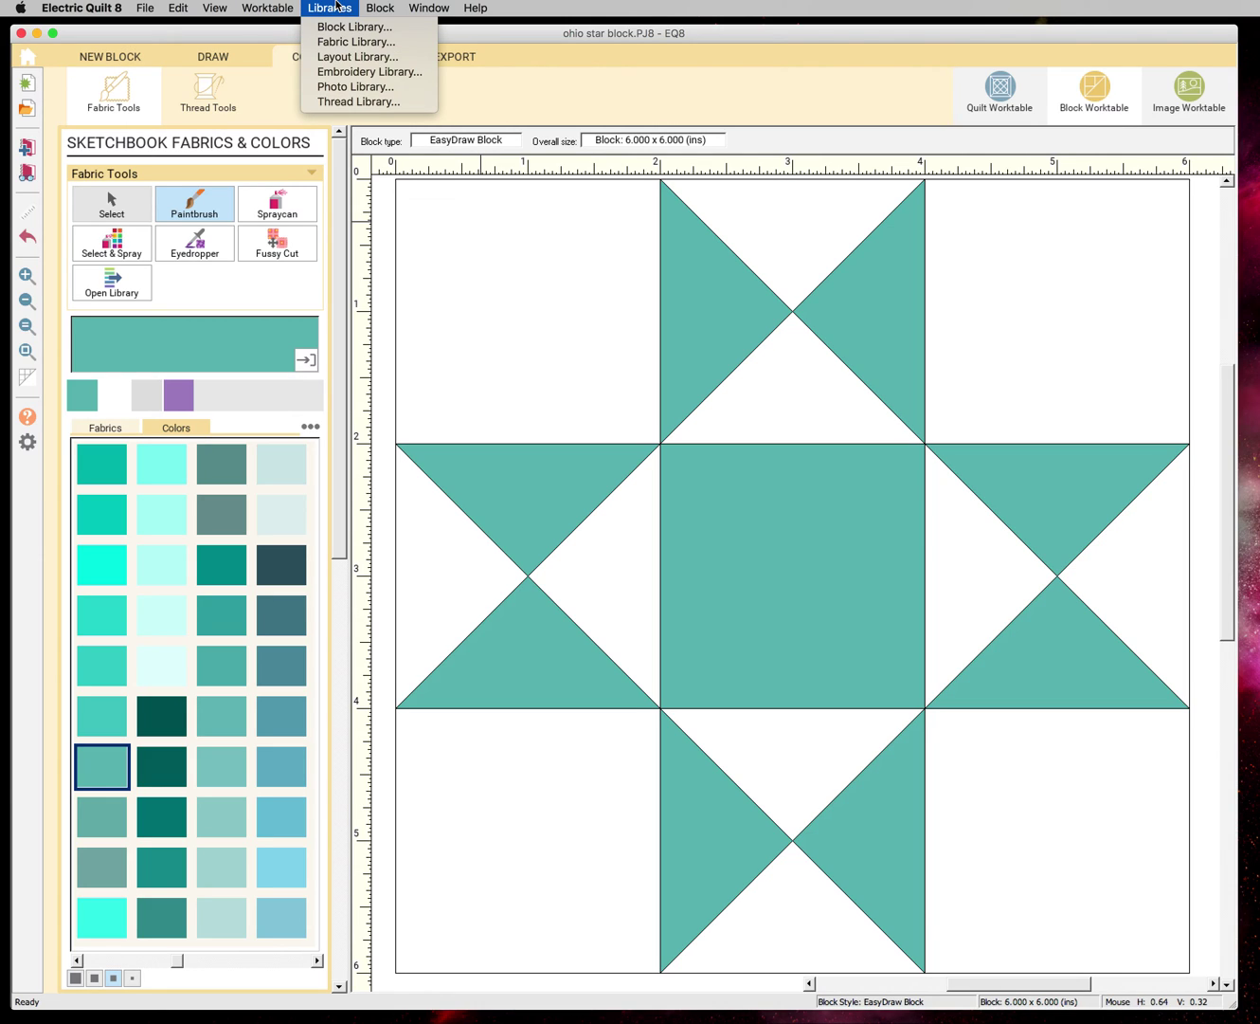
{"action": "left_click", "coordinate": [377, 30]}
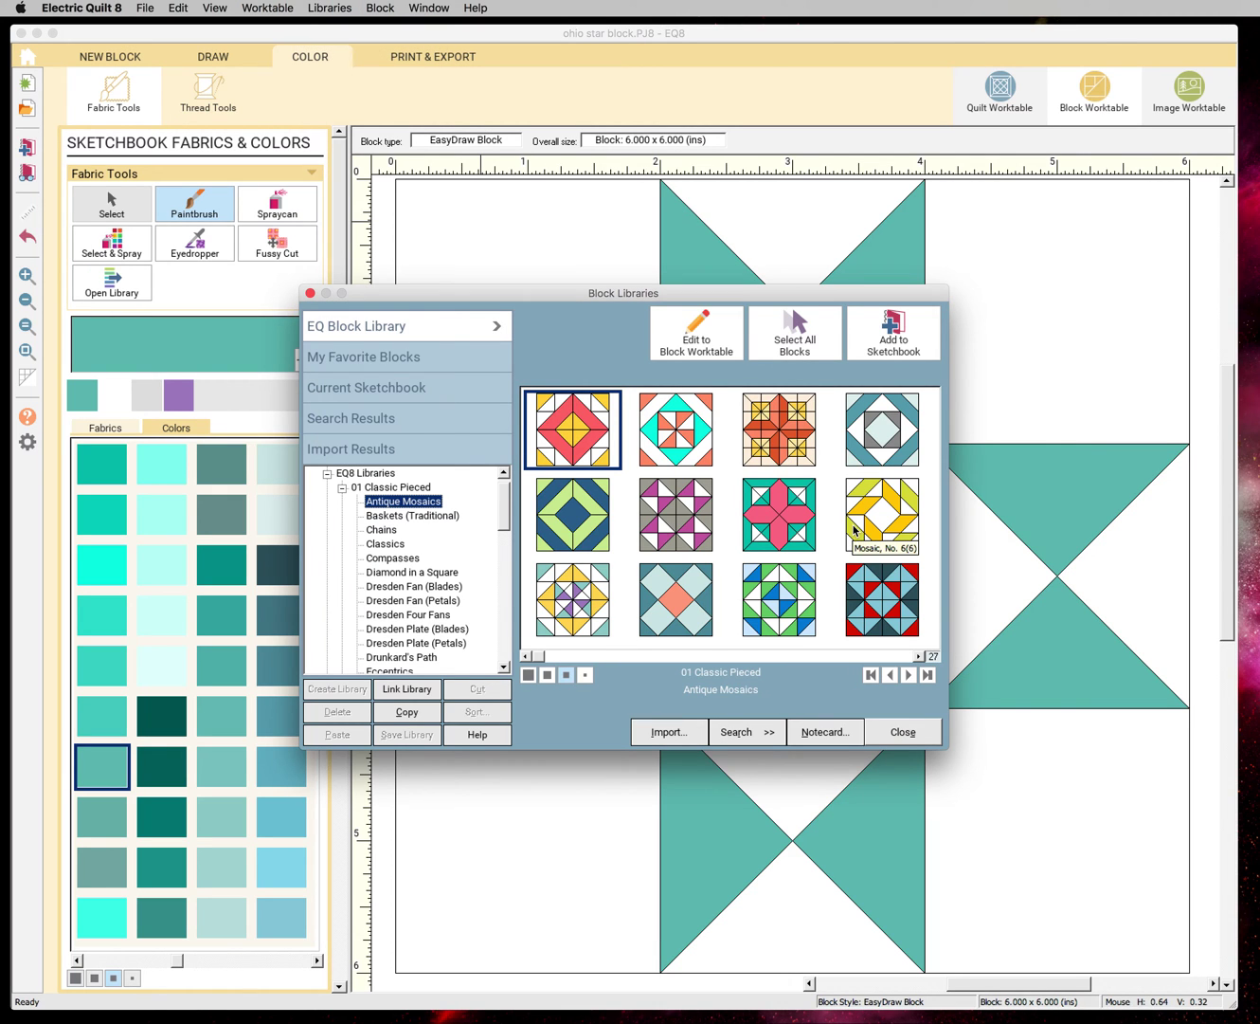
{"action": "left_click_drag", "start_coordinate": [549, 297], "coordinate": [599, 293]}
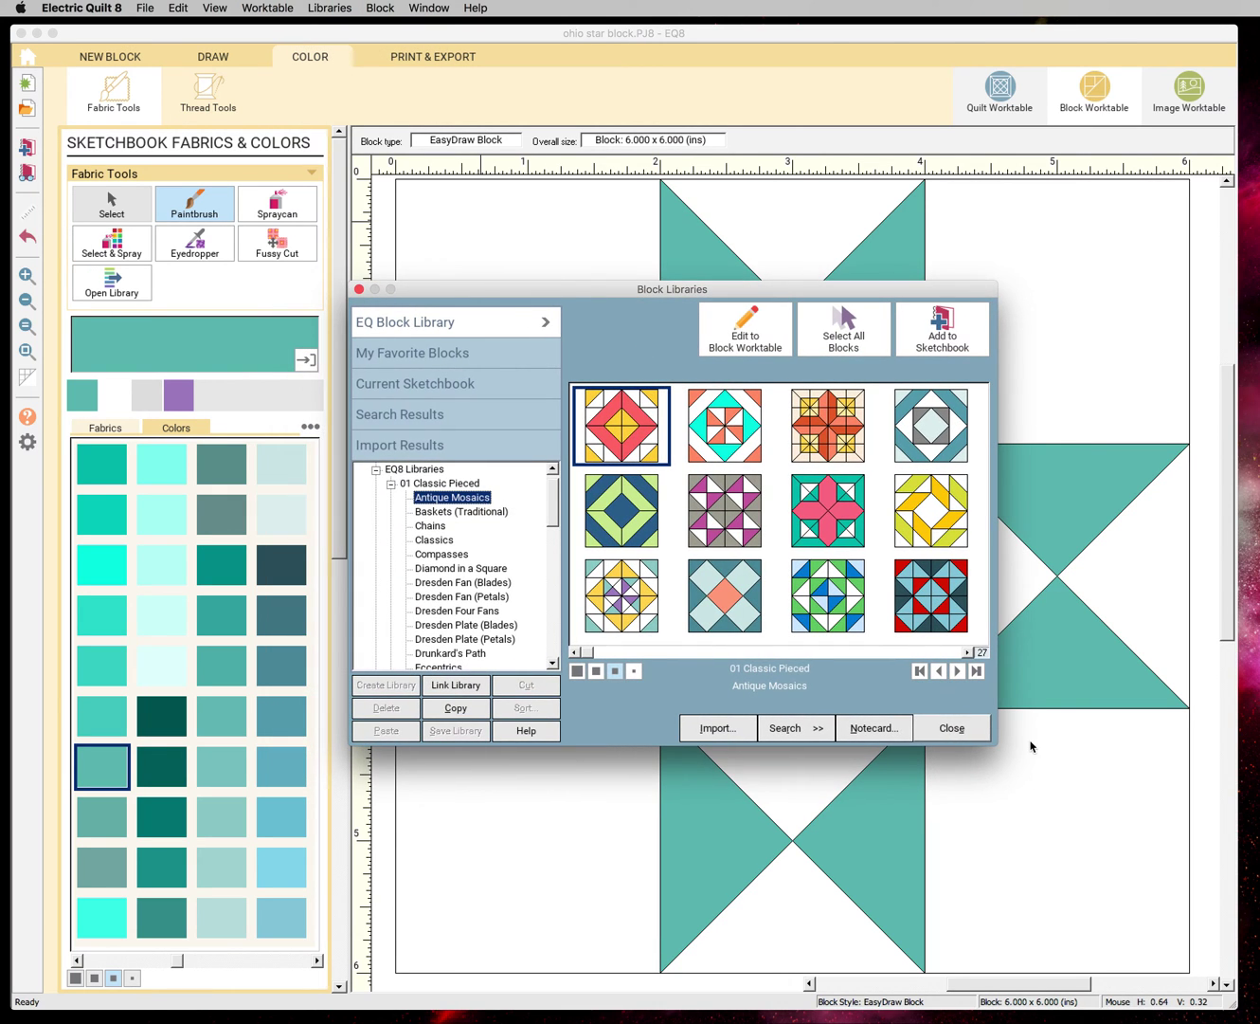
Collapse and re-expand 01 Classic Pieced to show its Antique Mosaics blocks.
{"action": "left_click", "coordinate": [391, 485]}
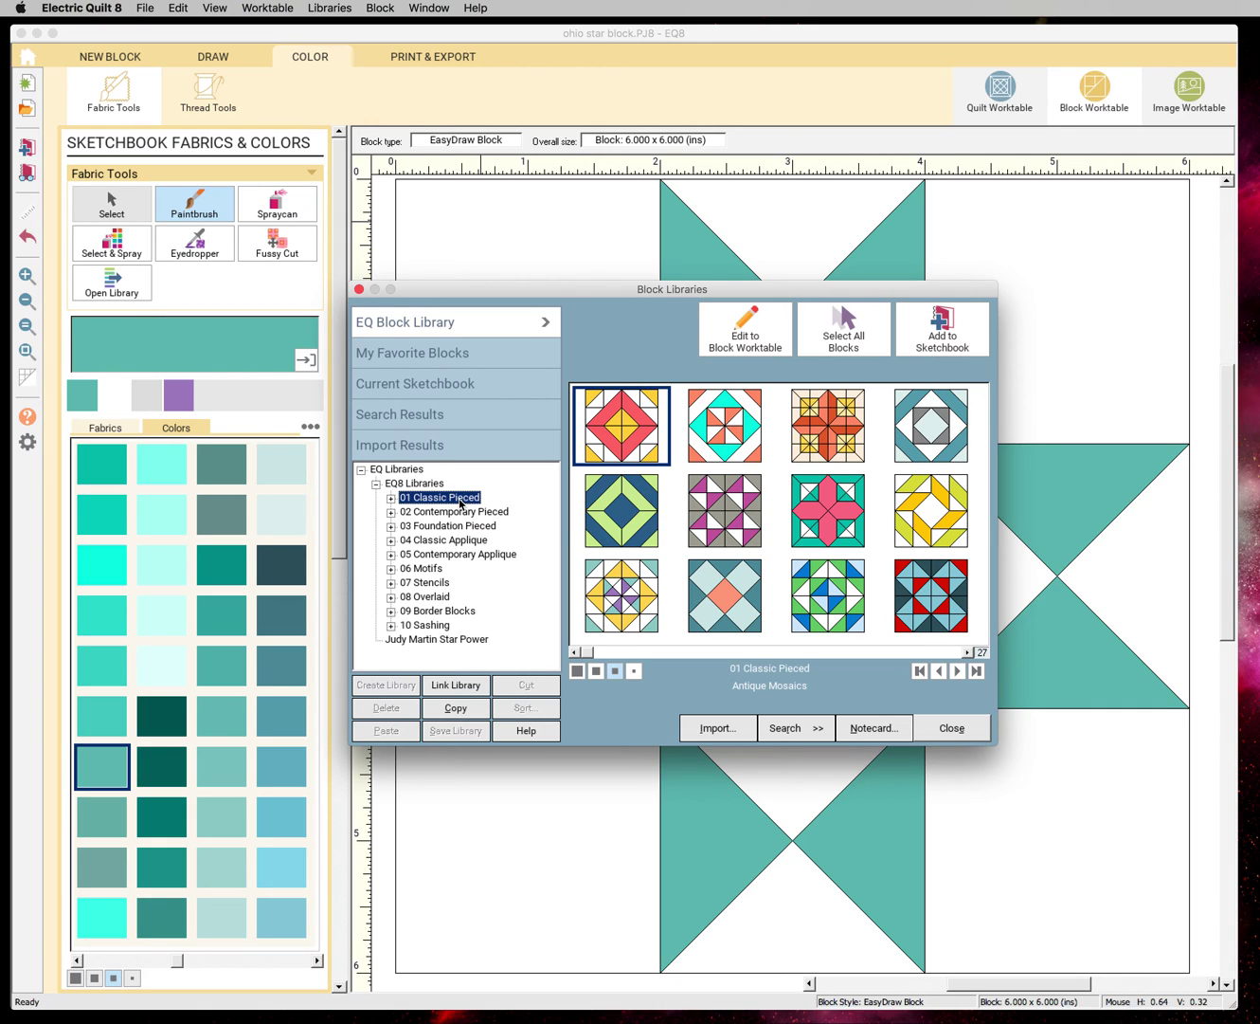
{"action": "left_click", "coordinate": [391, 499]}
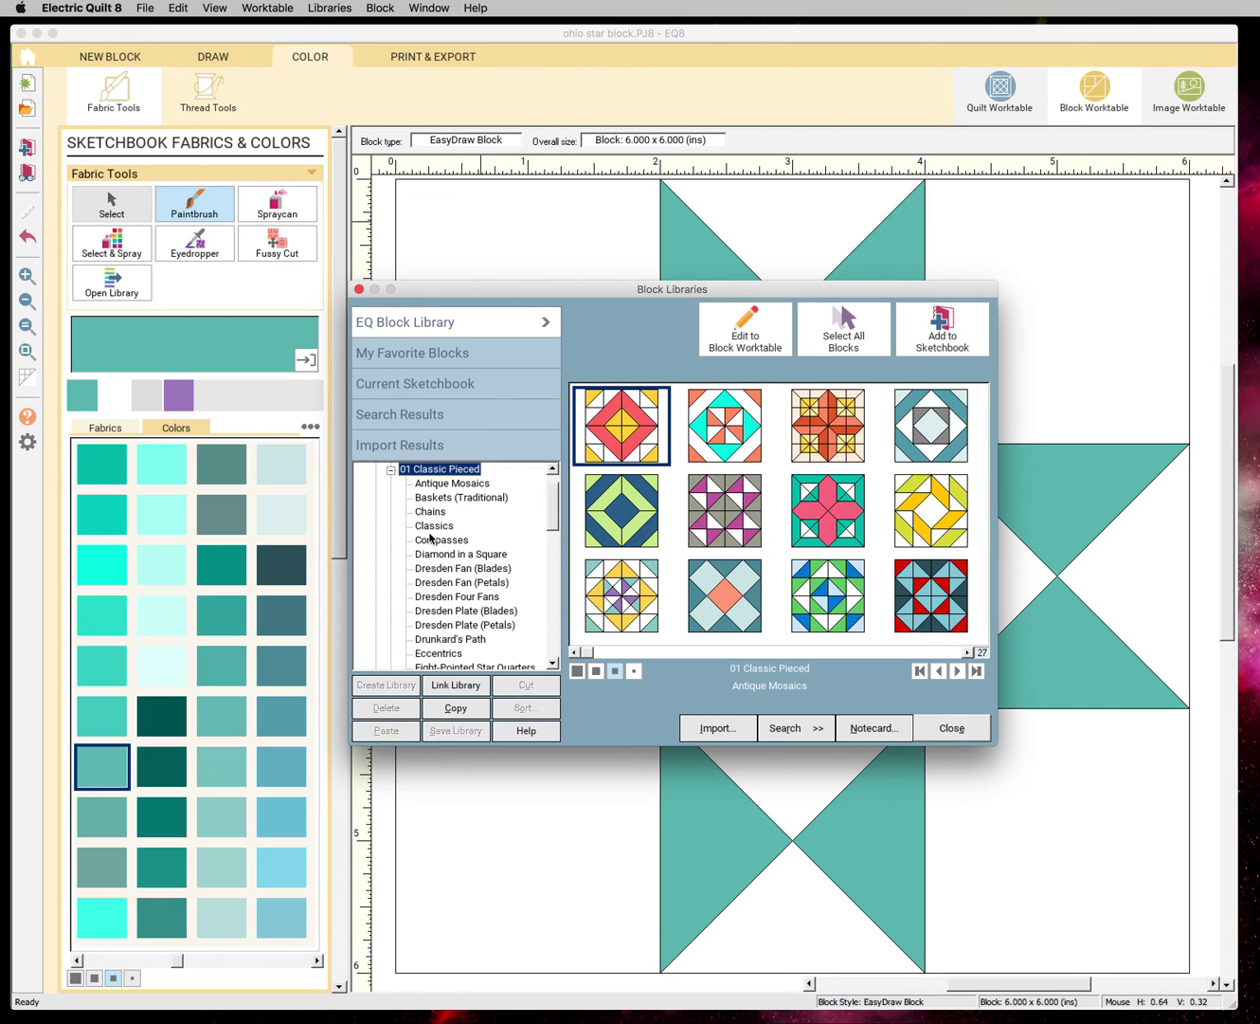
{"action": "scroll", "coordinate": [480, 599], "scroll_direction": "down", "scroll_amount": 2}
{"action": "scroll", "coordinate": [480, 599], "scroll_direction": "up", "scroll_amount": 3}
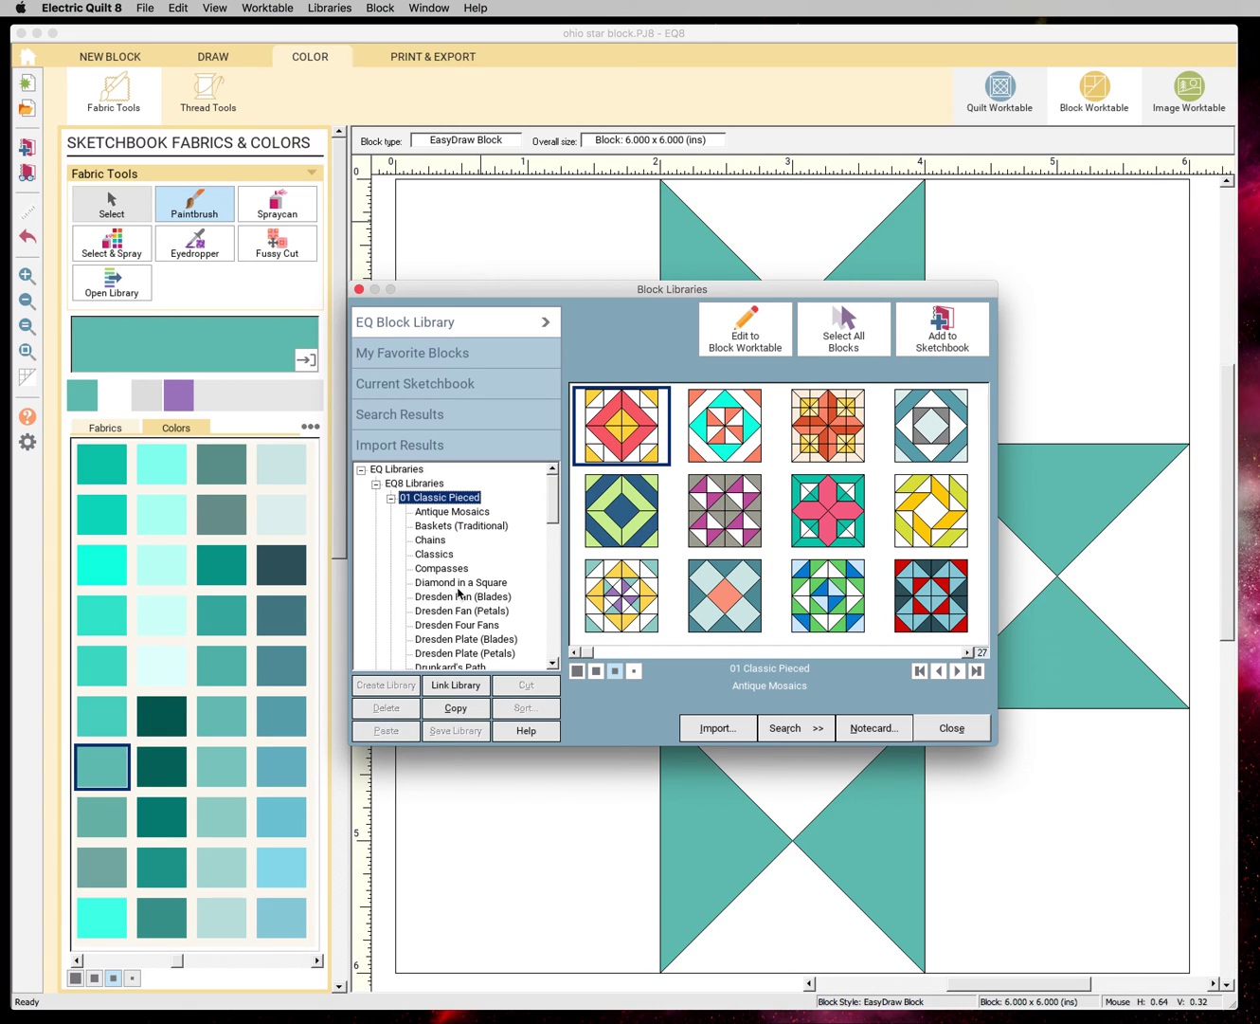
{"action": "scroll", "coordinate": [461, 592], "scroll_direction": "down", "scroll_amount": 2}
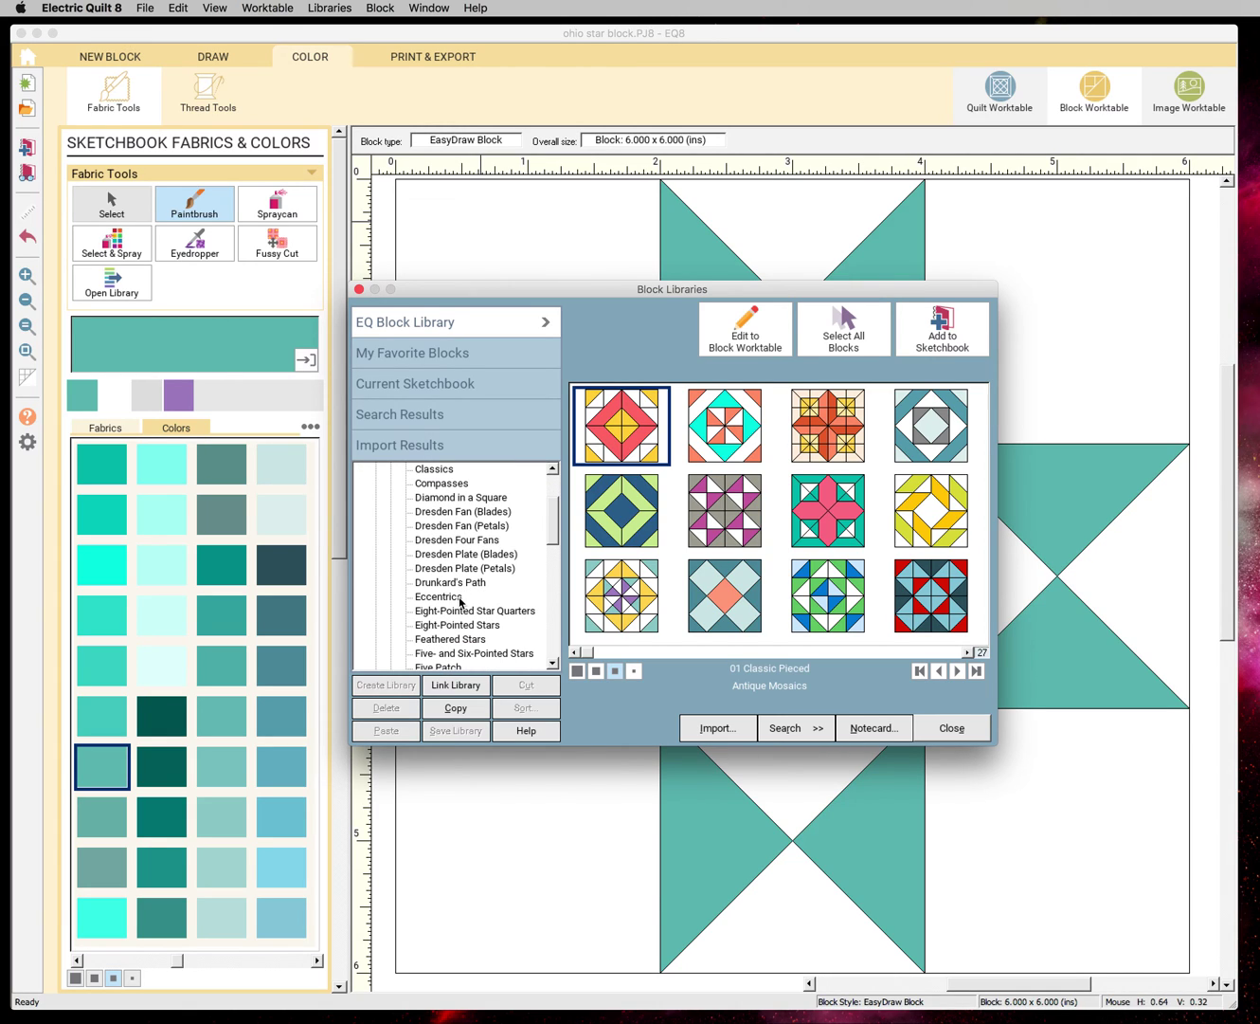
Browse Classics, Five Patch and Nine Patch, ending on the 29 Nine Patch Stars blocks.
{"action": "left_click", "coordinate": [443, 472]}
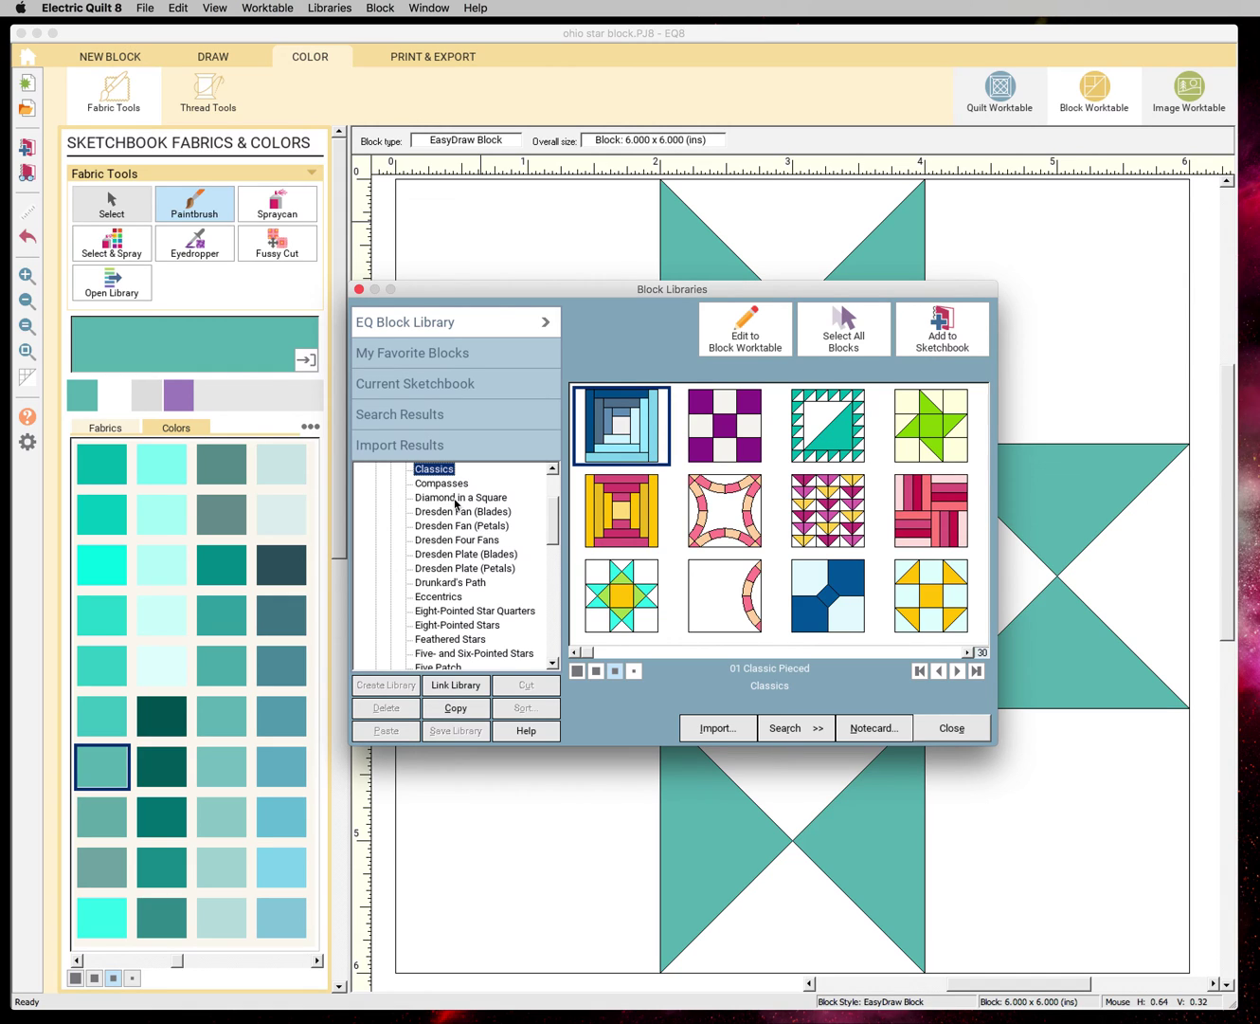
{"action": "scroll", "coordinate": [459, 556], "scroll_direction": "down", "scroll_amount": 5}
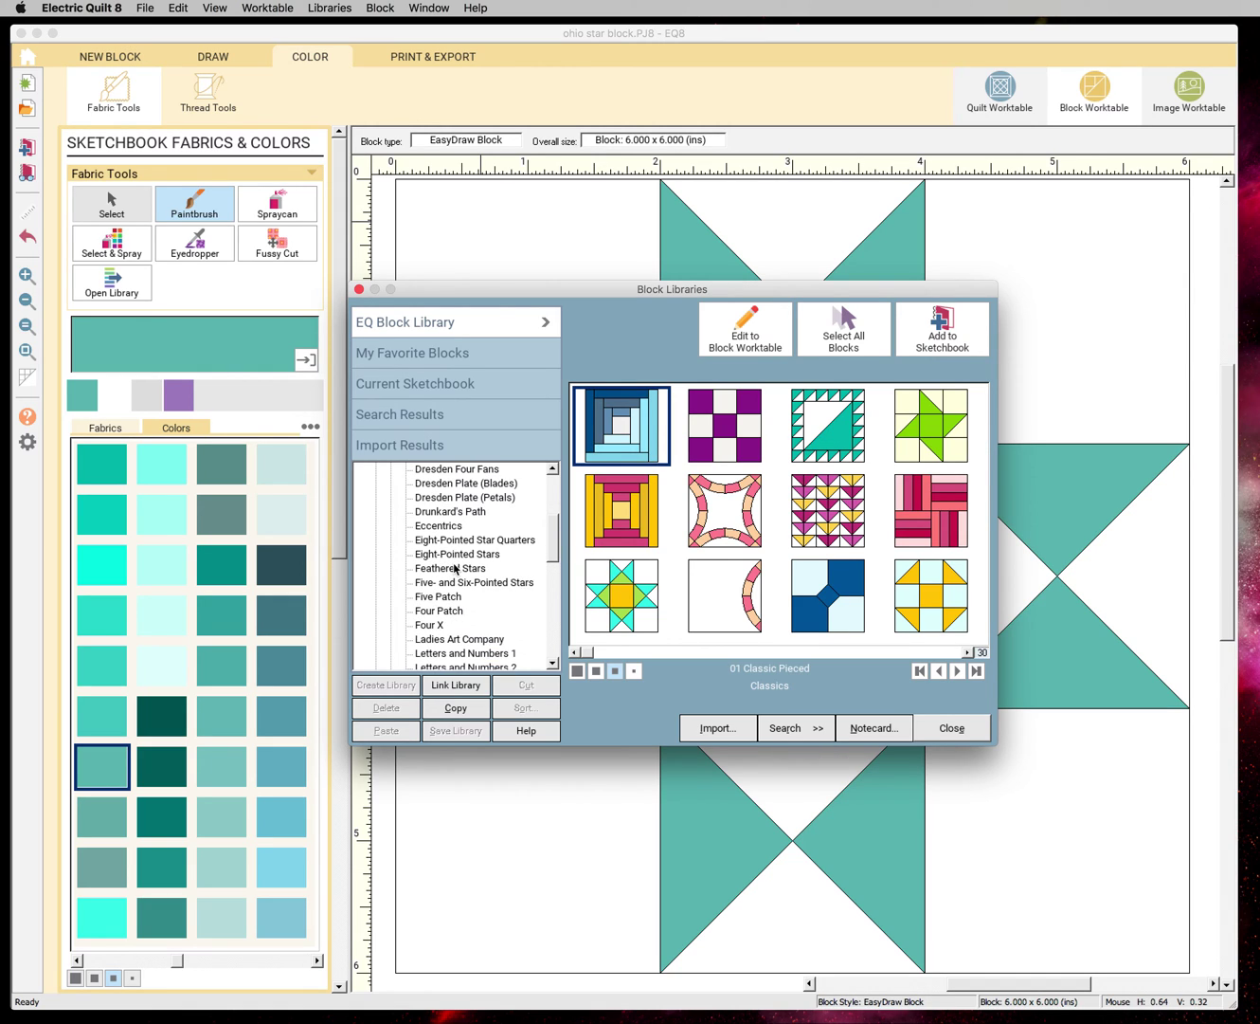
{"action": "left_click", "coordinate": [453, 596]}
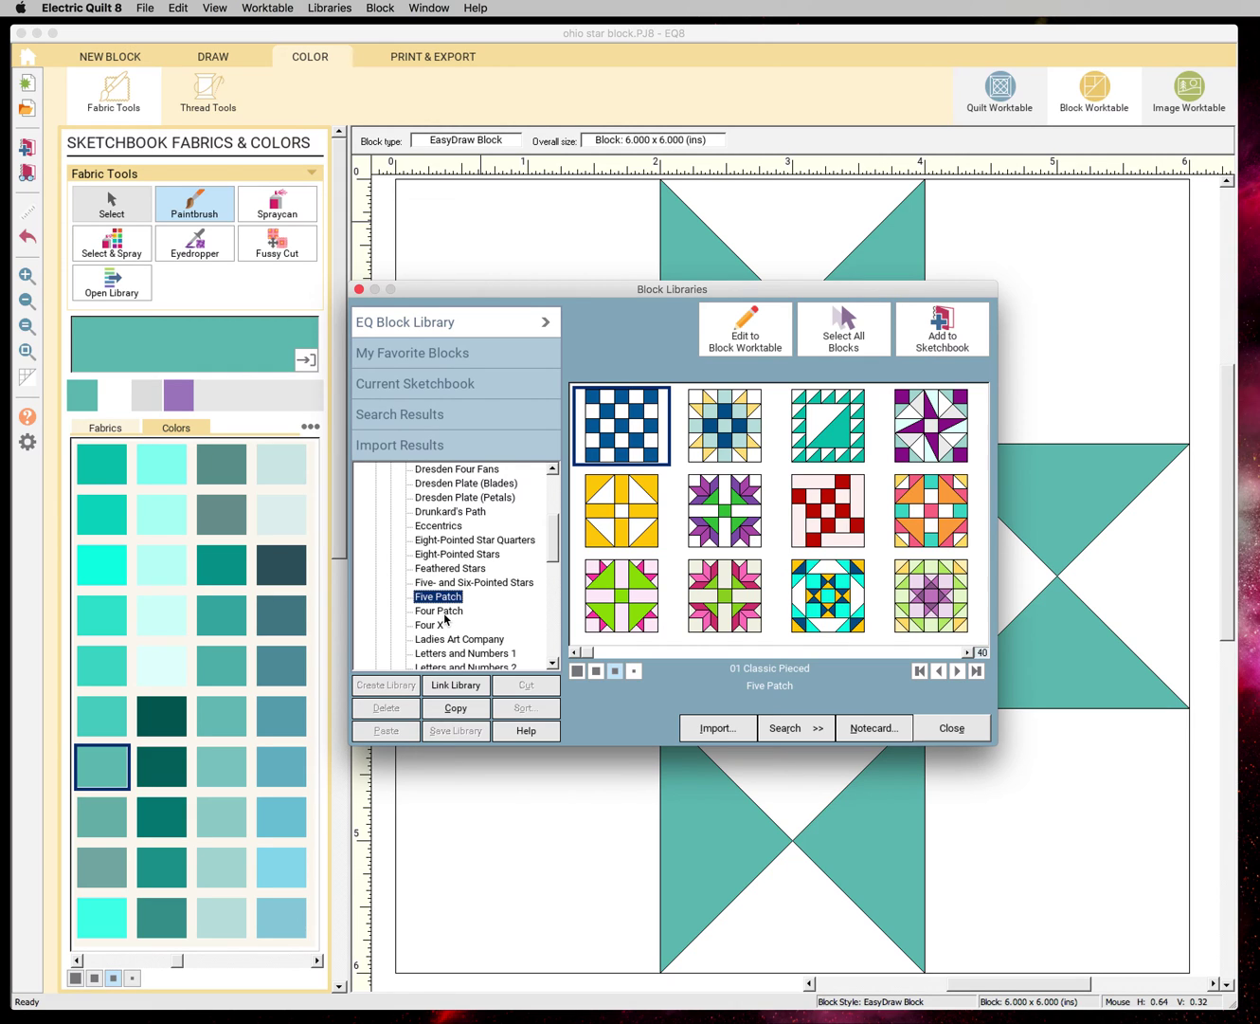
{"action": "left_click", "coordinate": [966, 652]}
{"action": "left_click", "coordinate": [966, 652]}
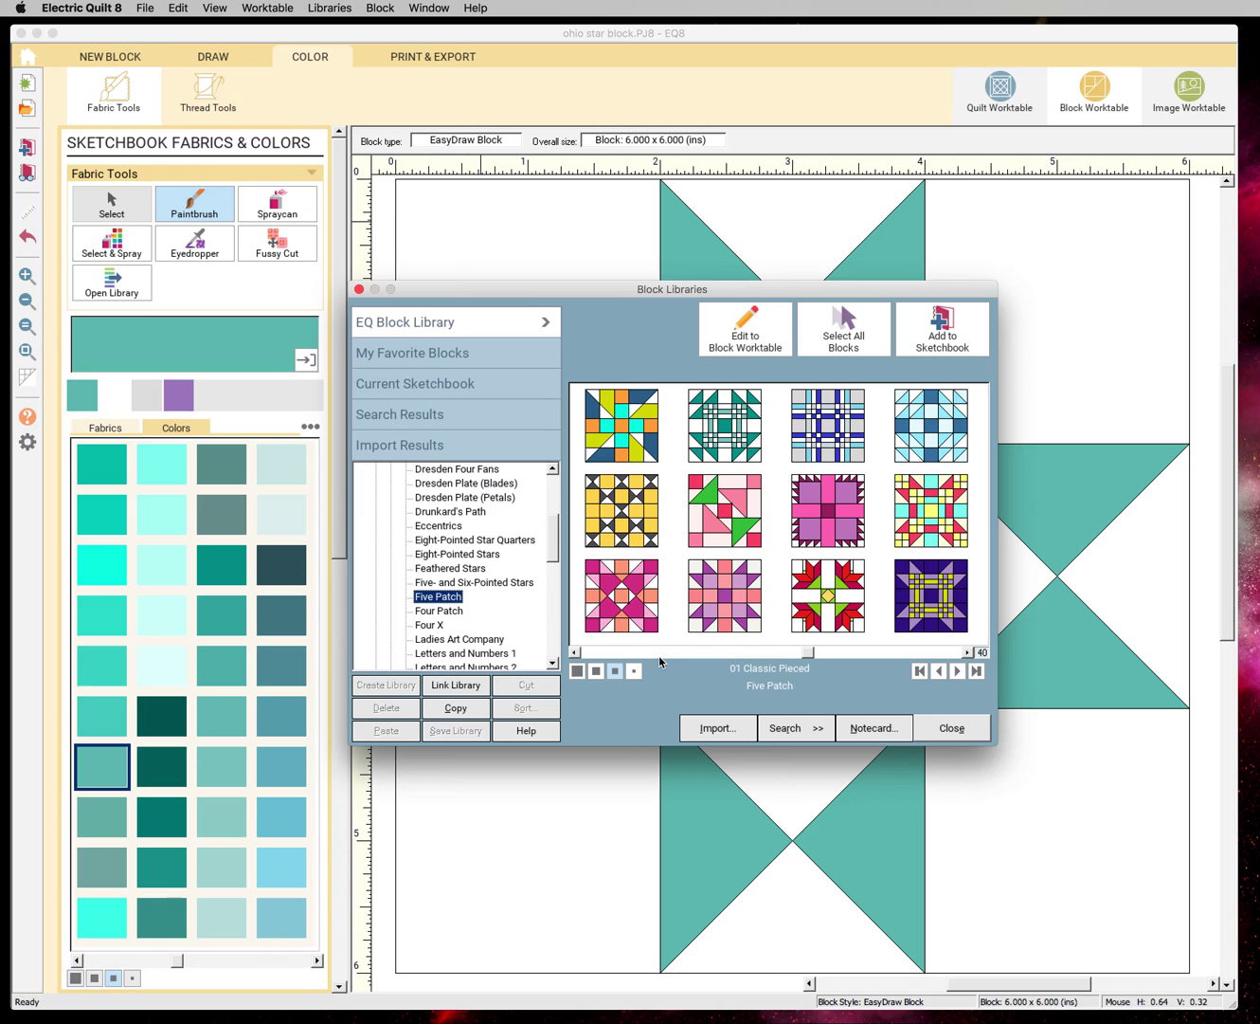
{"action": "scroll", "coordinate": [487, 614], "scroll_direction": "down", "scroll_amount": 2}
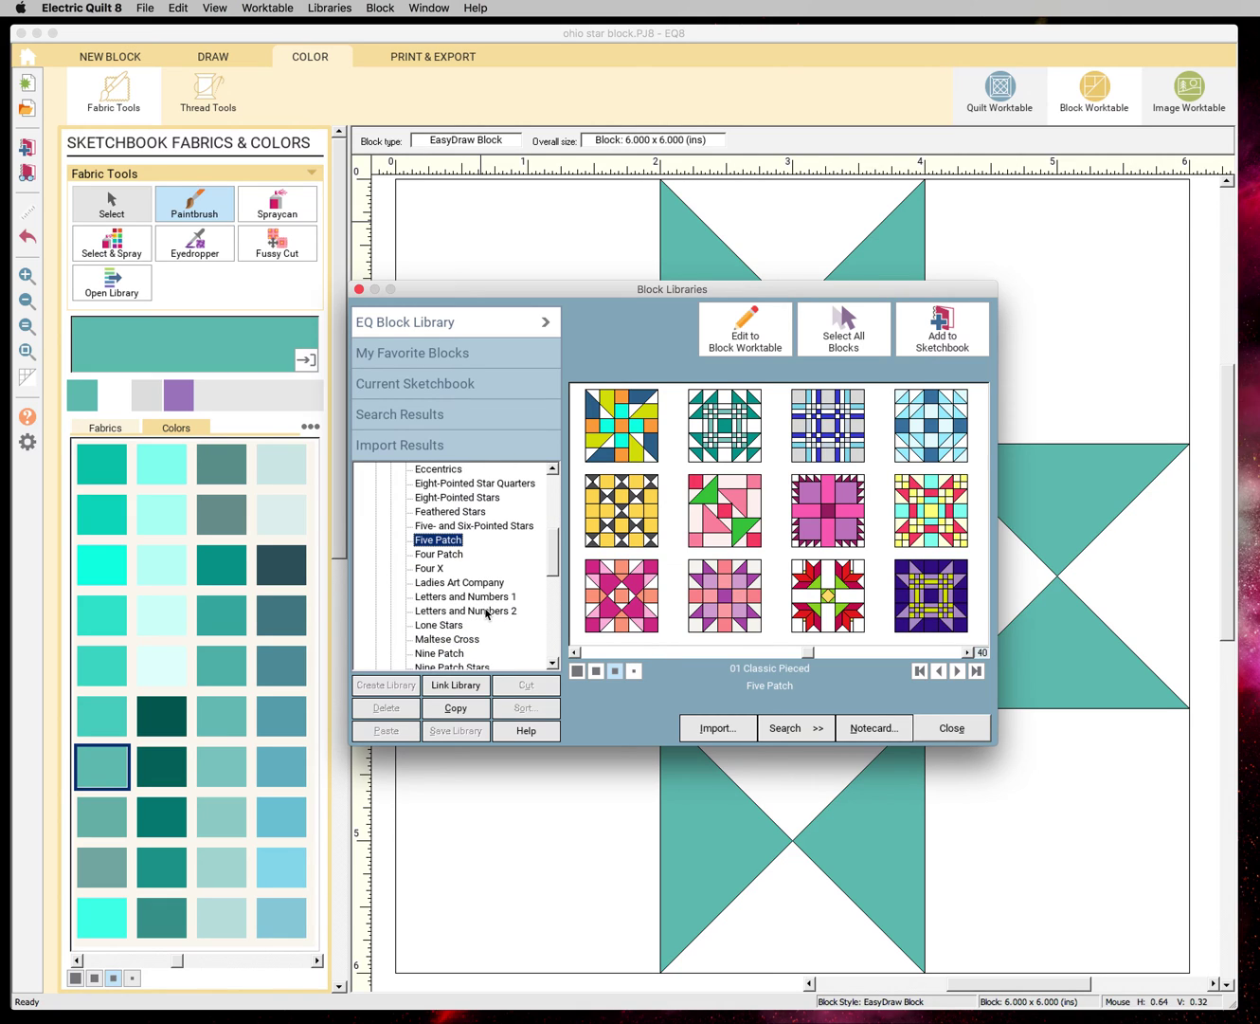
{"action": "scroll", "coordinate": [487, 613], "scroll_direction": "down", "scroll_amount": 1}
{"action": "left_click", "coordinate": [454, 626]}
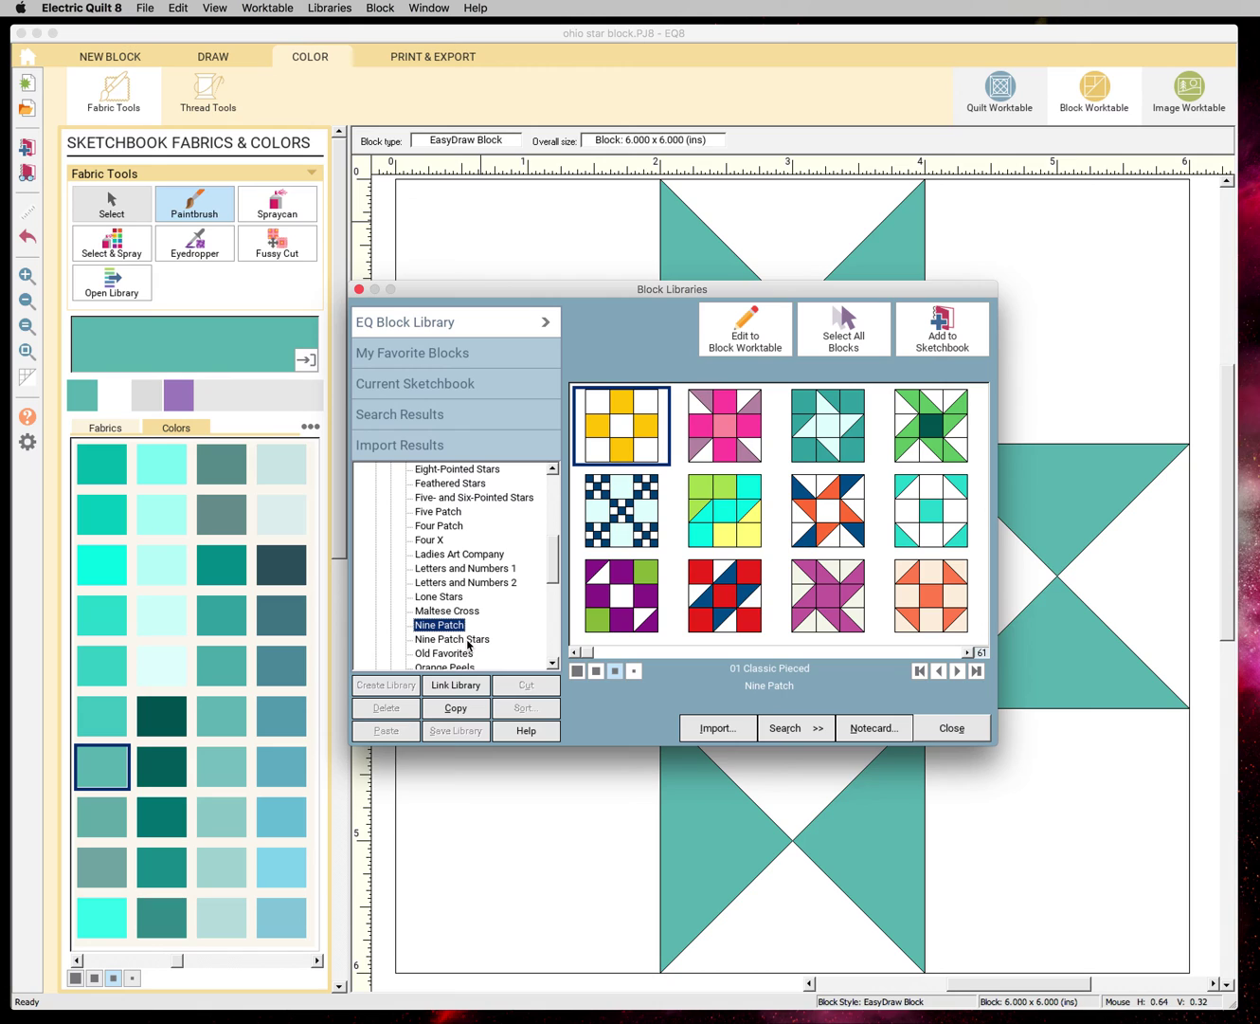
{"action": "left_click", "coordinate": [467, 642]}
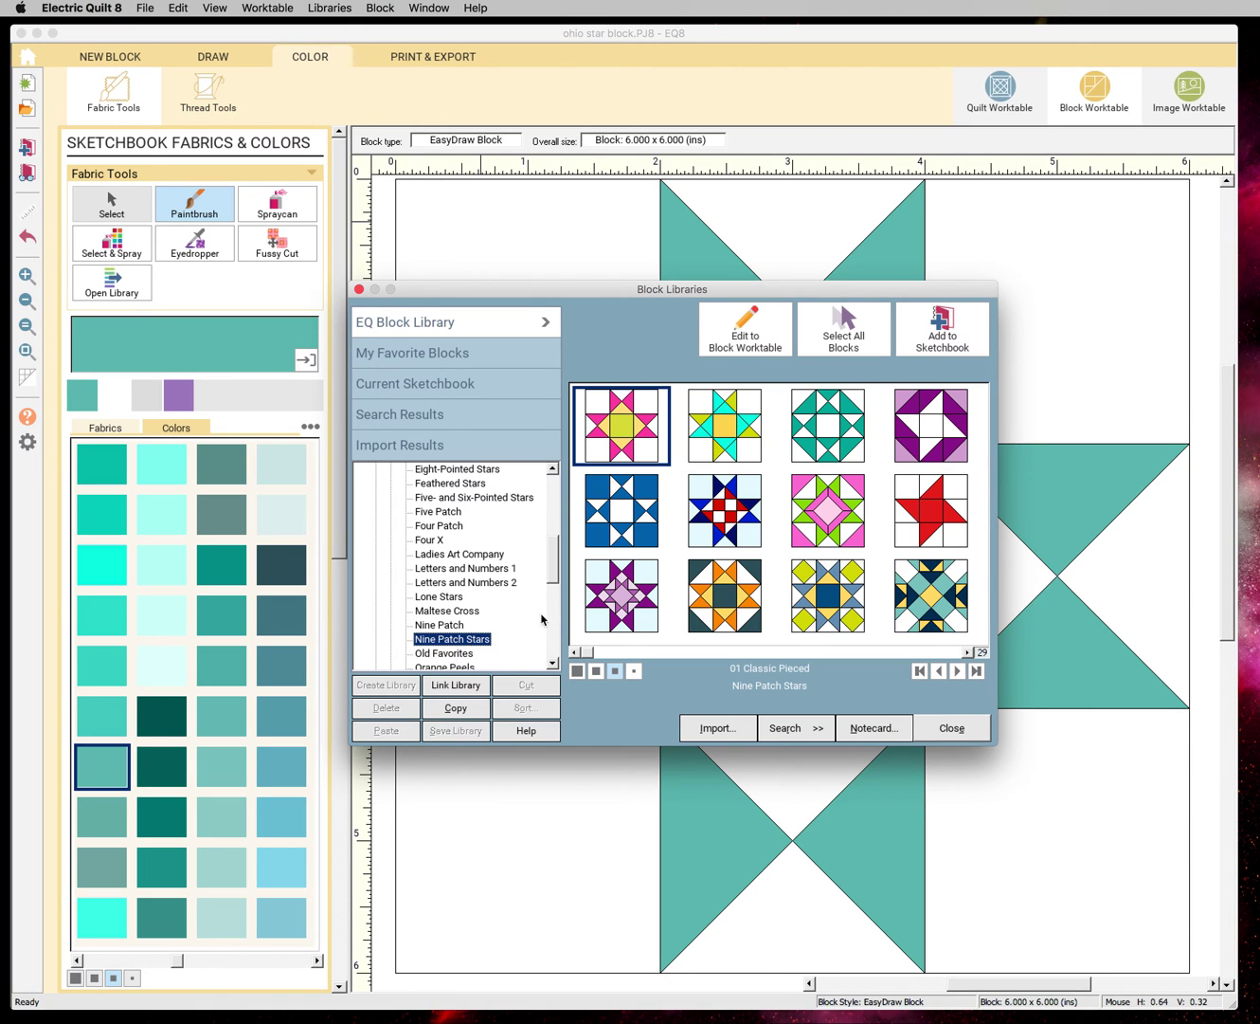
{"action": "left_click_drag", "start_coordinate": [561, 569], "coordinate": [554, 507]}
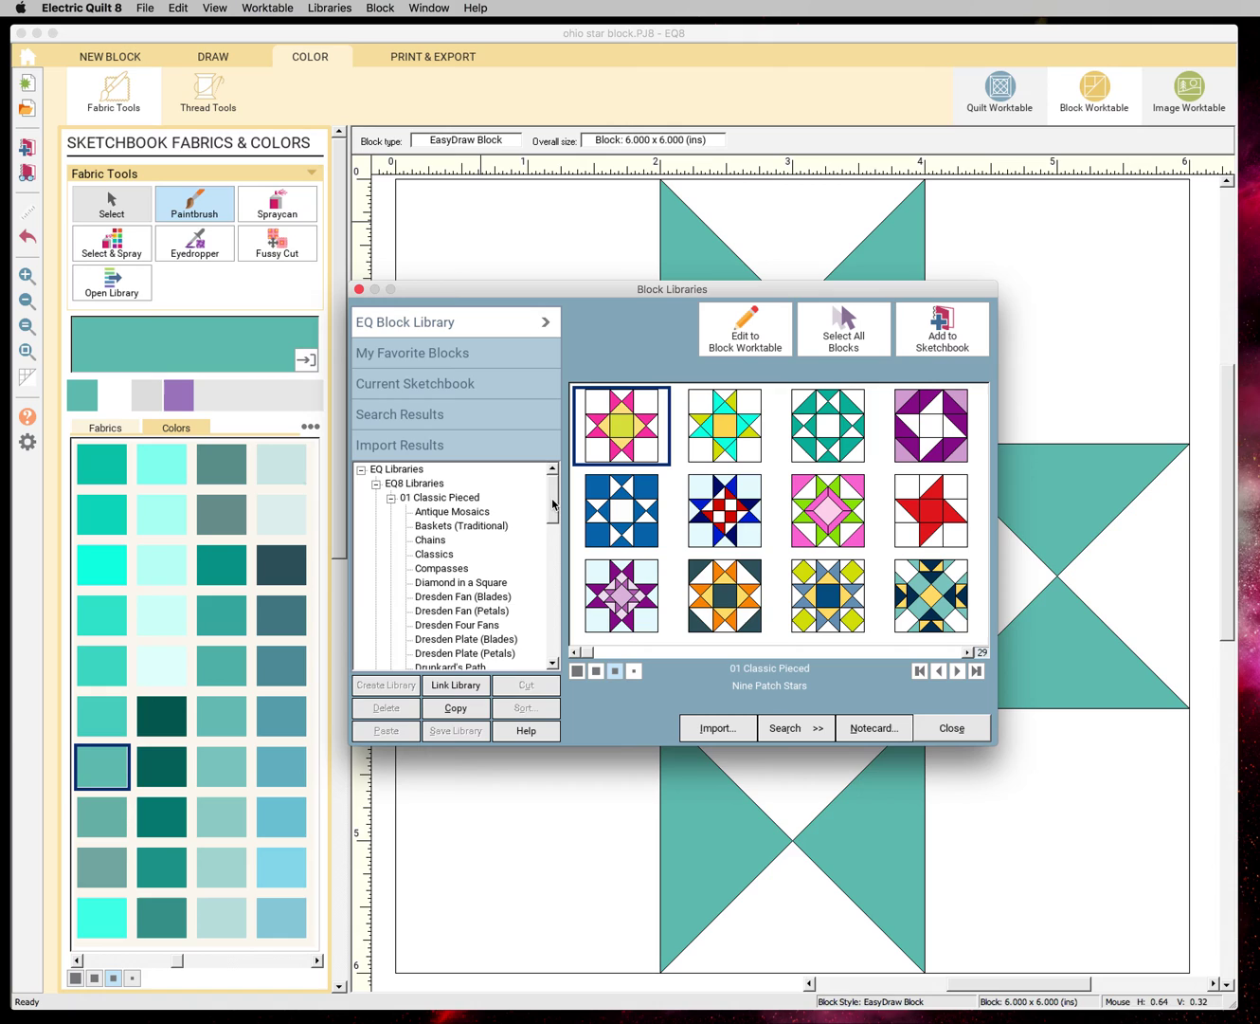
Show the 35 Chains blocks and step the thumbnail grid right.
{"action": "left_click", "coordinate": [431, 540]}
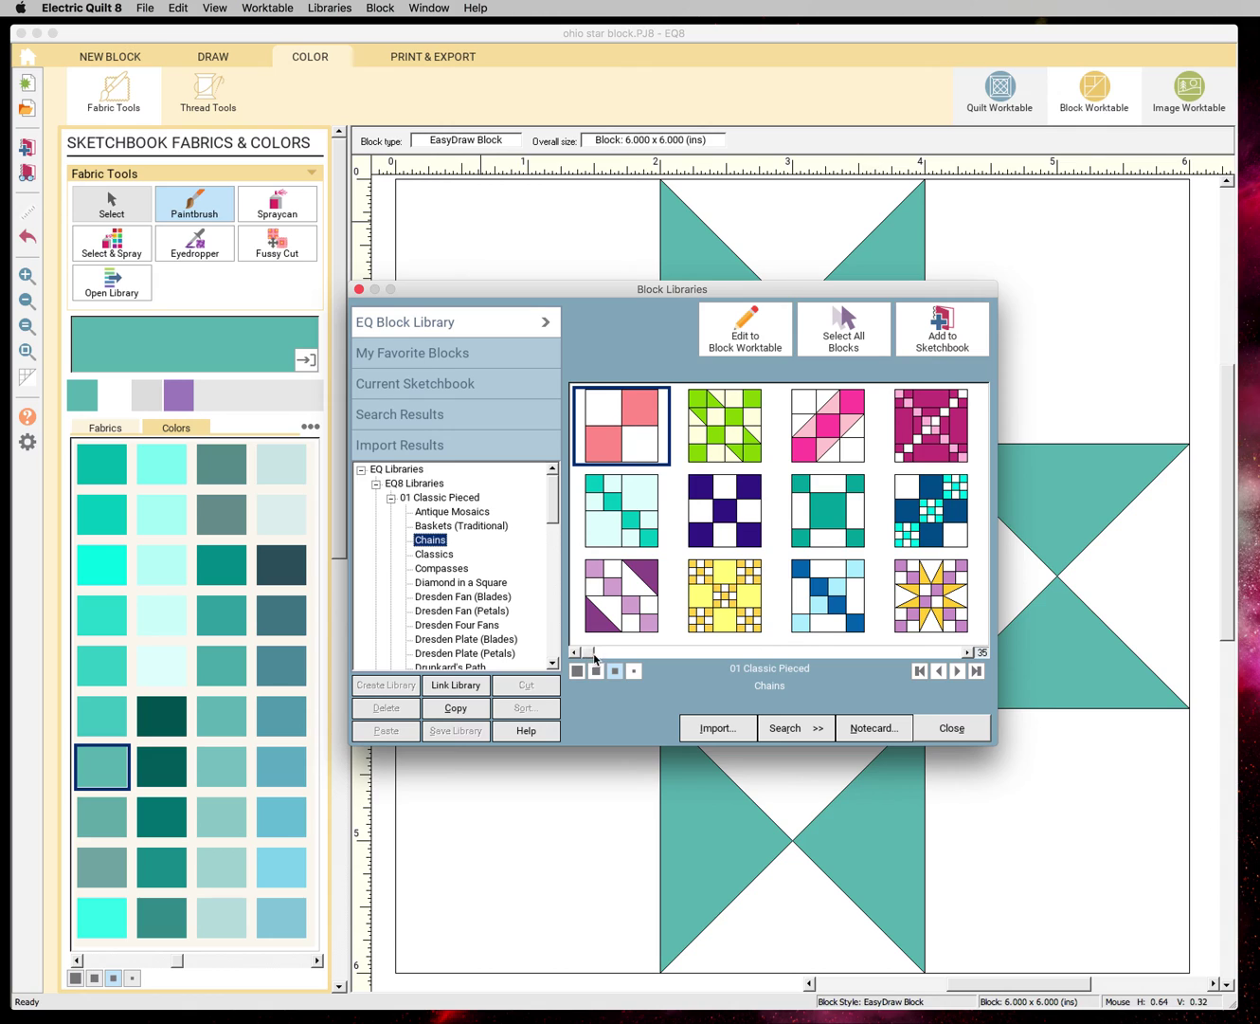
{"action": "left_click_drag", "start_coordinate": [590, 654], "coordinate": [633, 654]}
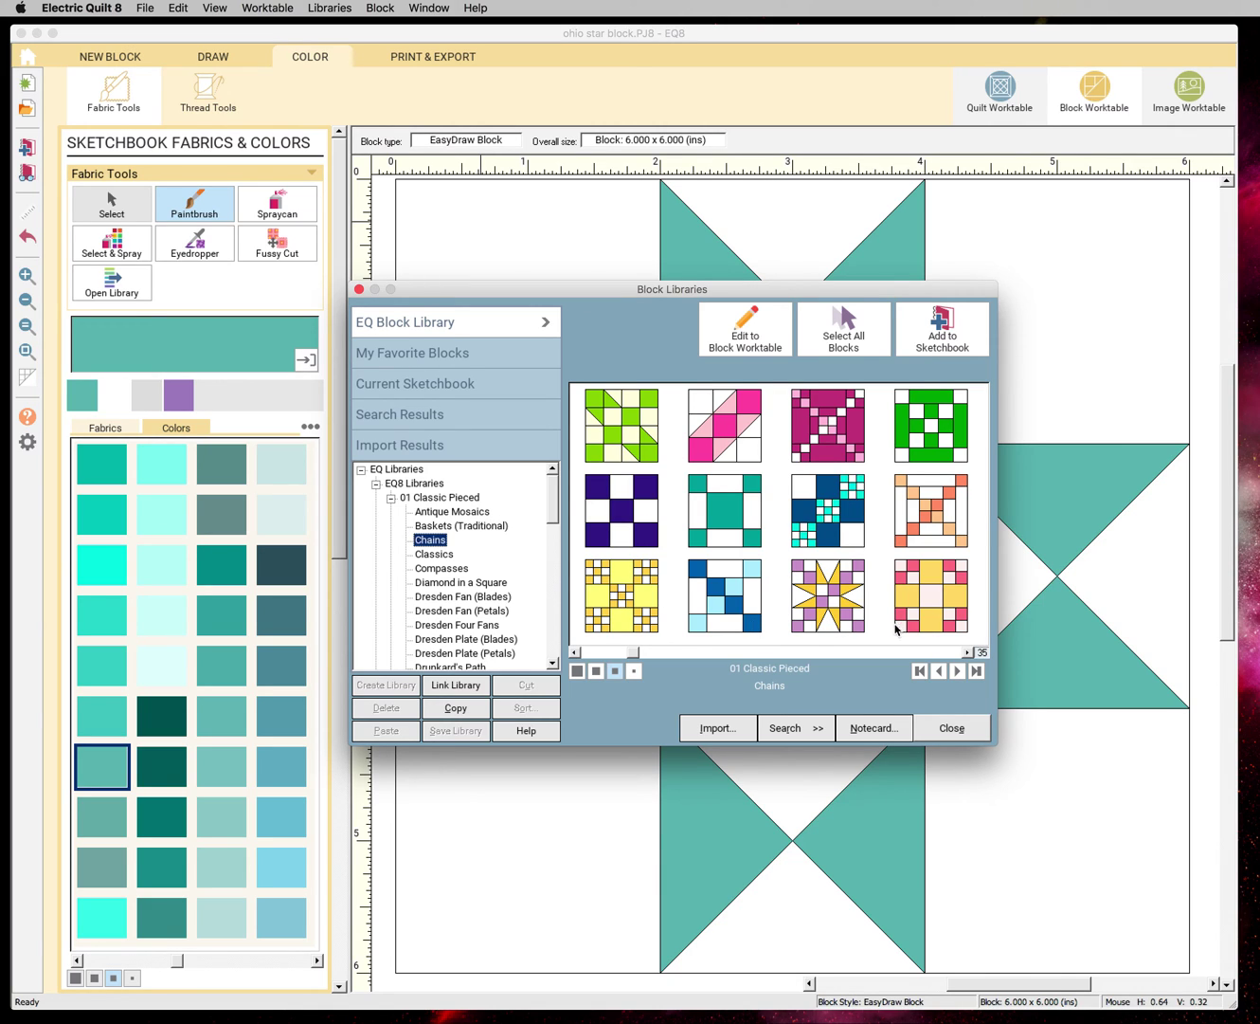
Add the 7-Grid Chain and Thrifty blocks to the sketchbook.
{"action": "left_click", "coordinate": [968, 652]}
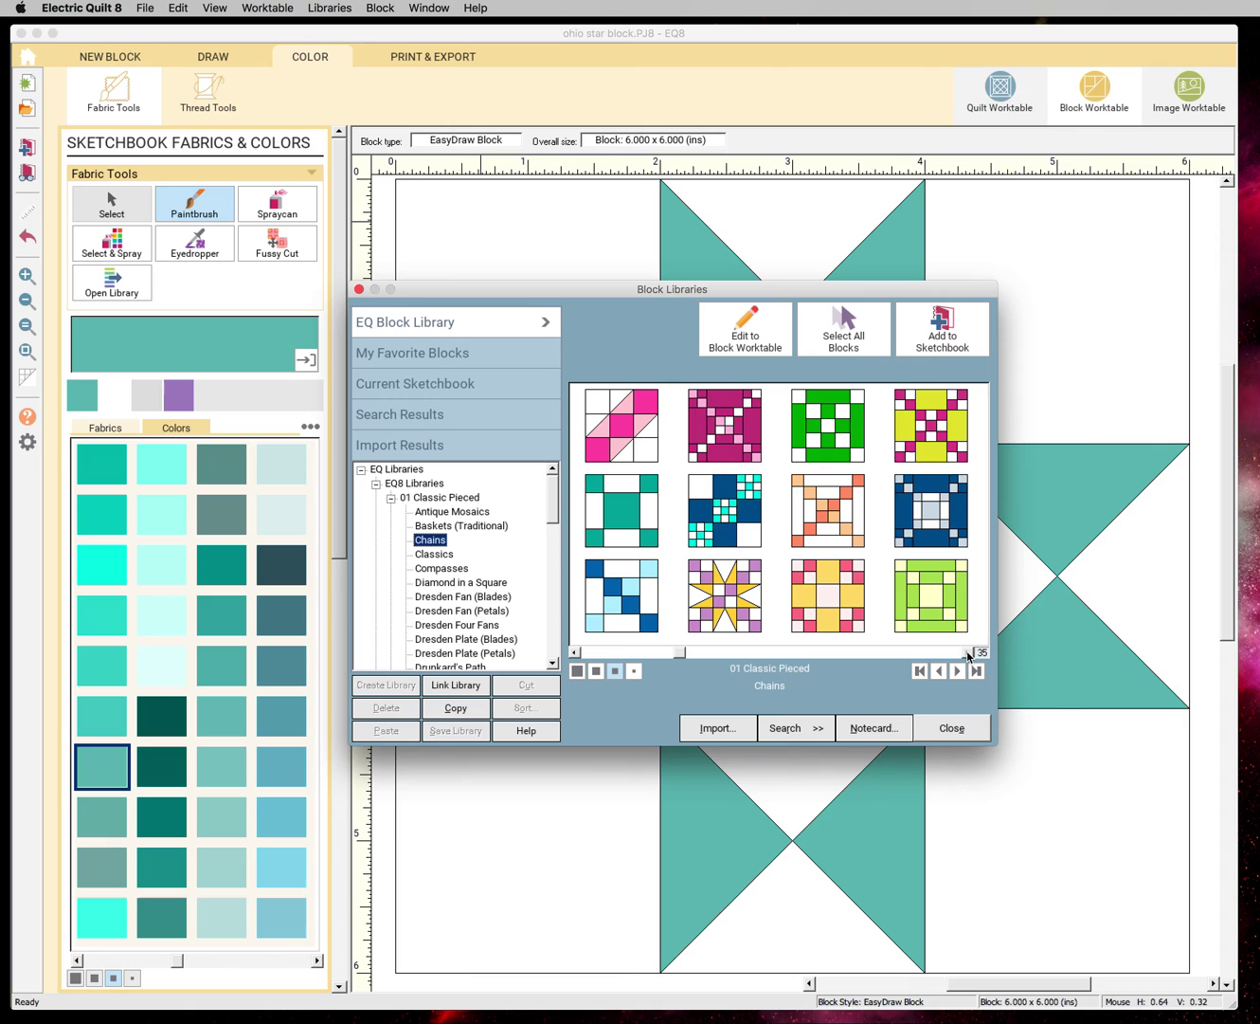
{"action": "left_click", "coordinate": [932, 434]}
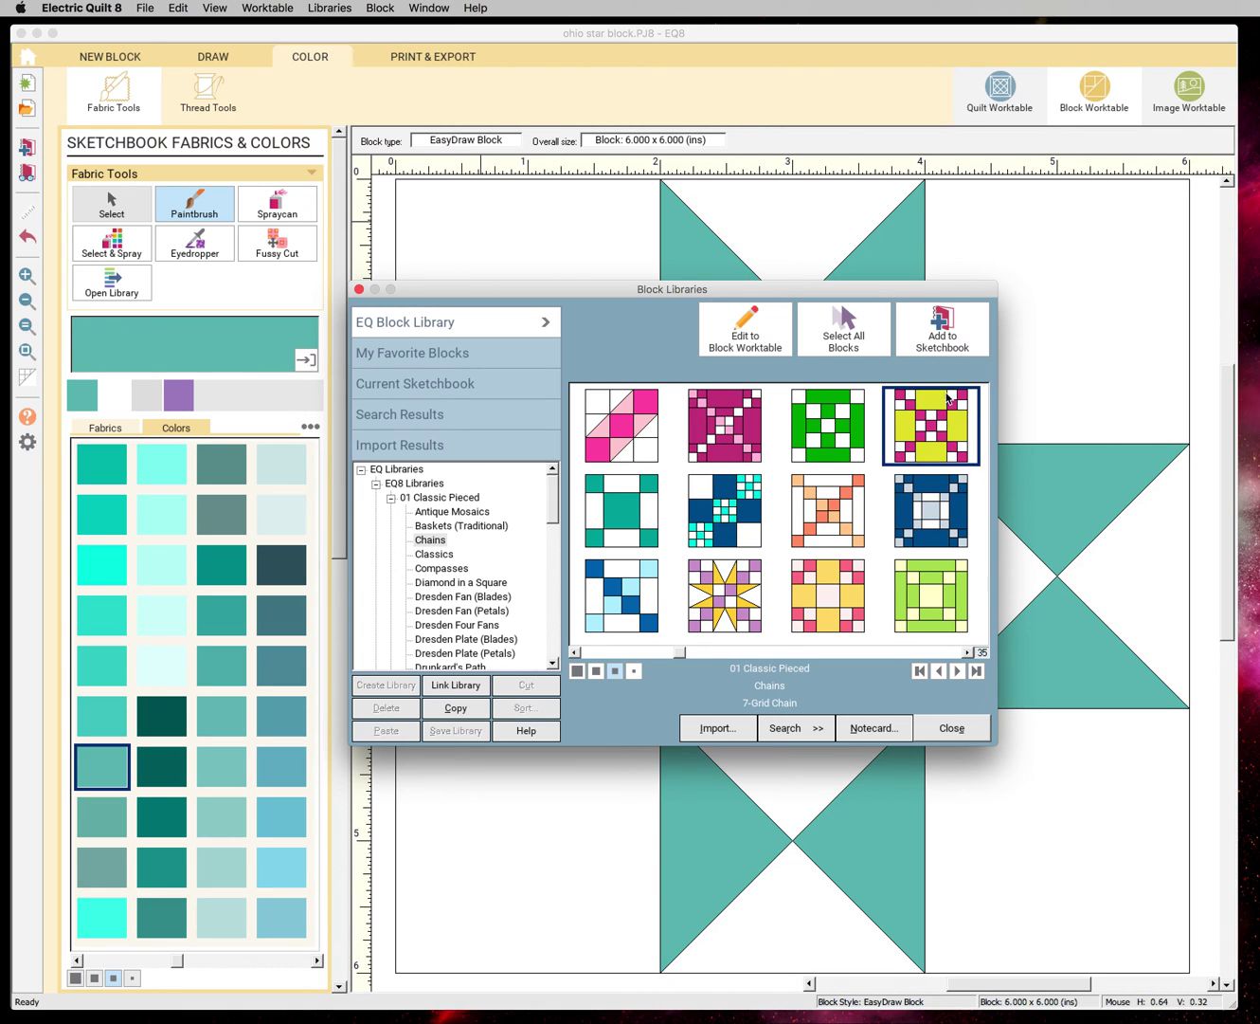
{"action": "left_click", "coordinate": [951, 342]}
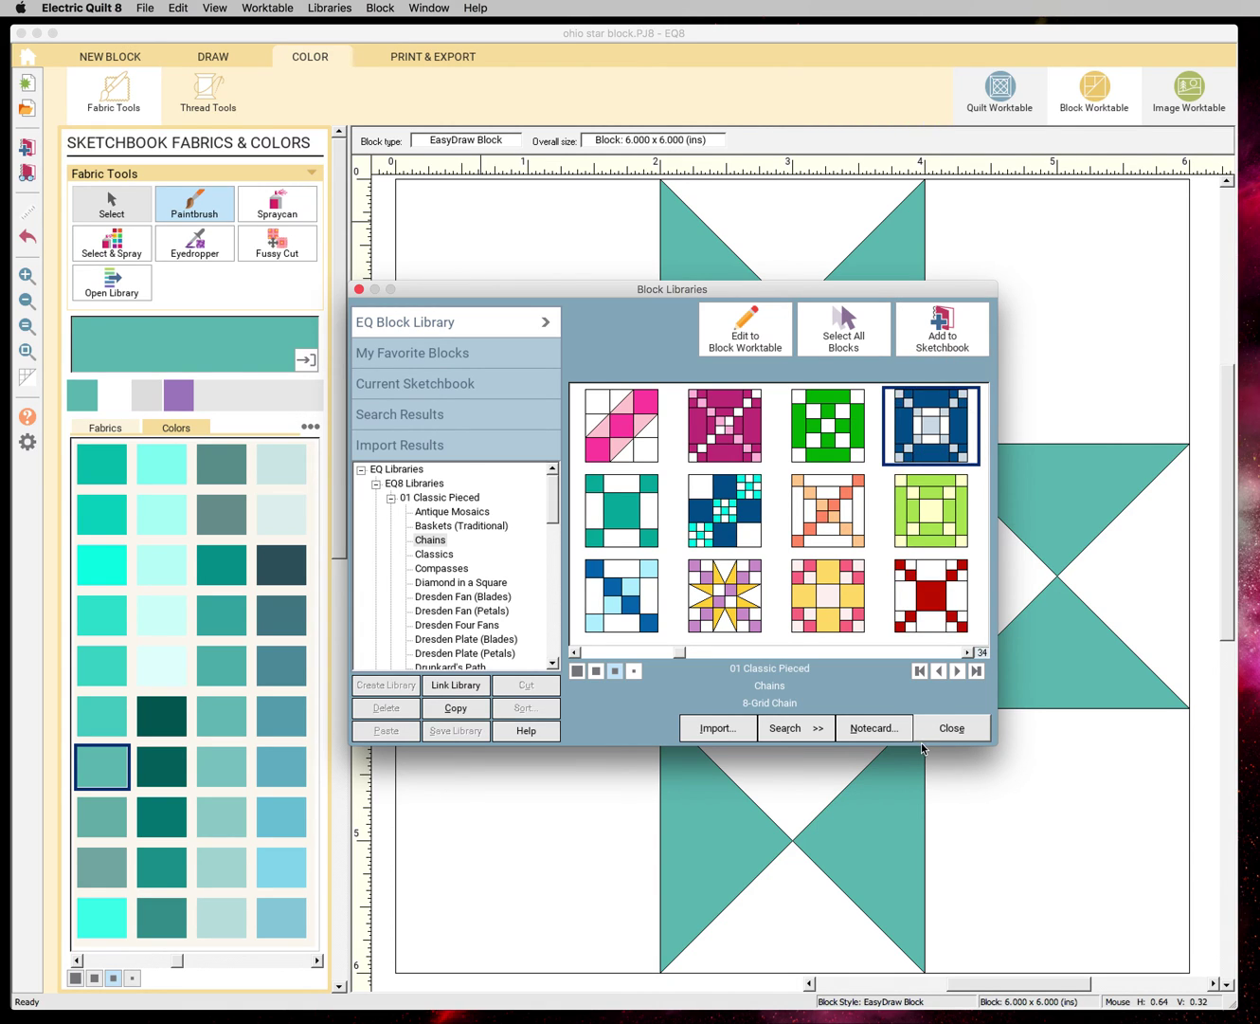
{"action": "left_click", "coordinate": [958, 670]}
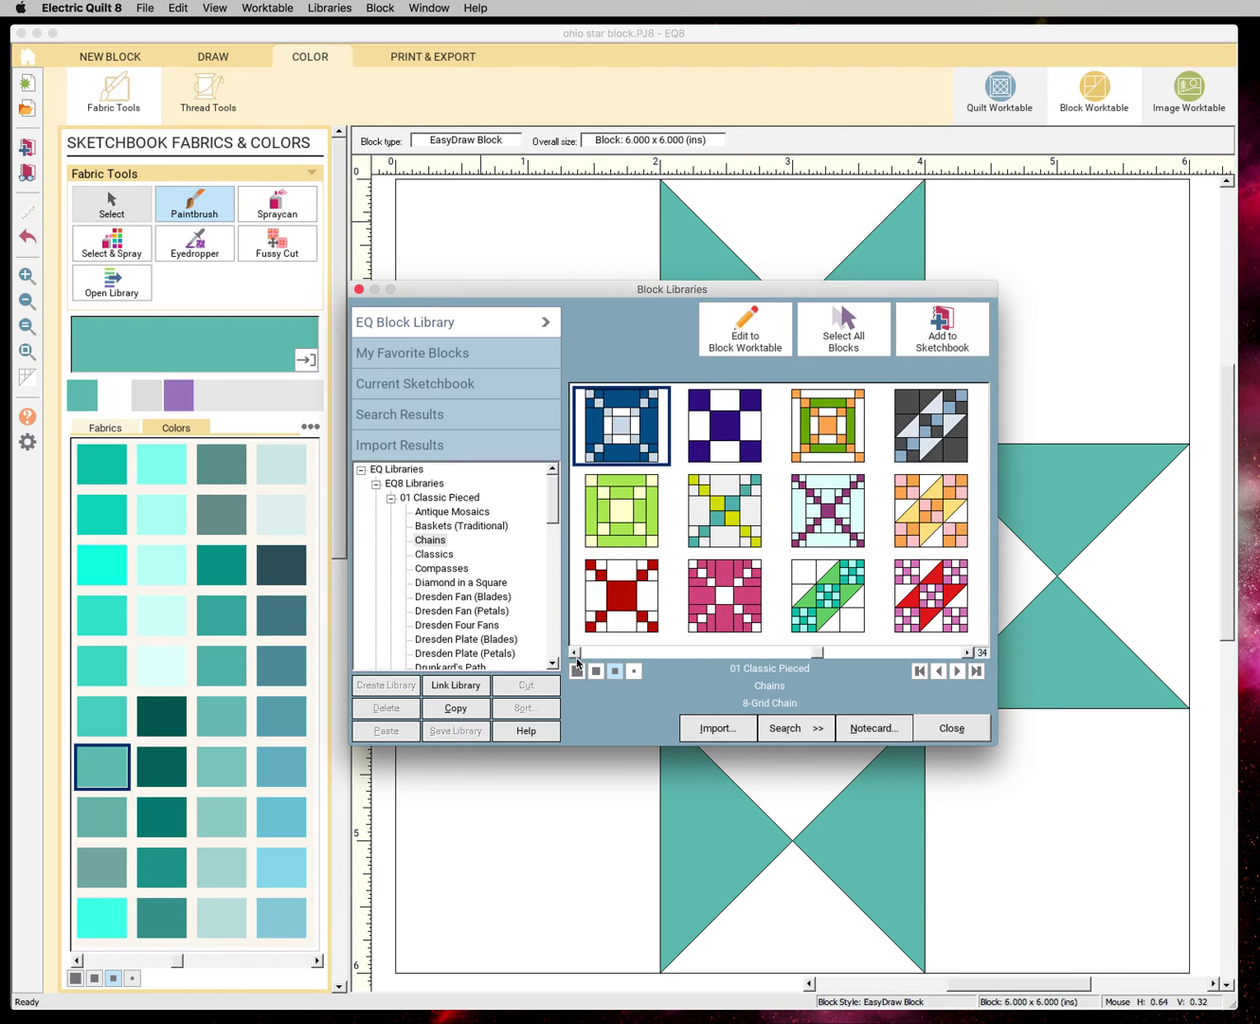
{"action": "left_click", "coordinate": [575, 654]}
{"action": "left_click", "coordinate": [716, 613]}
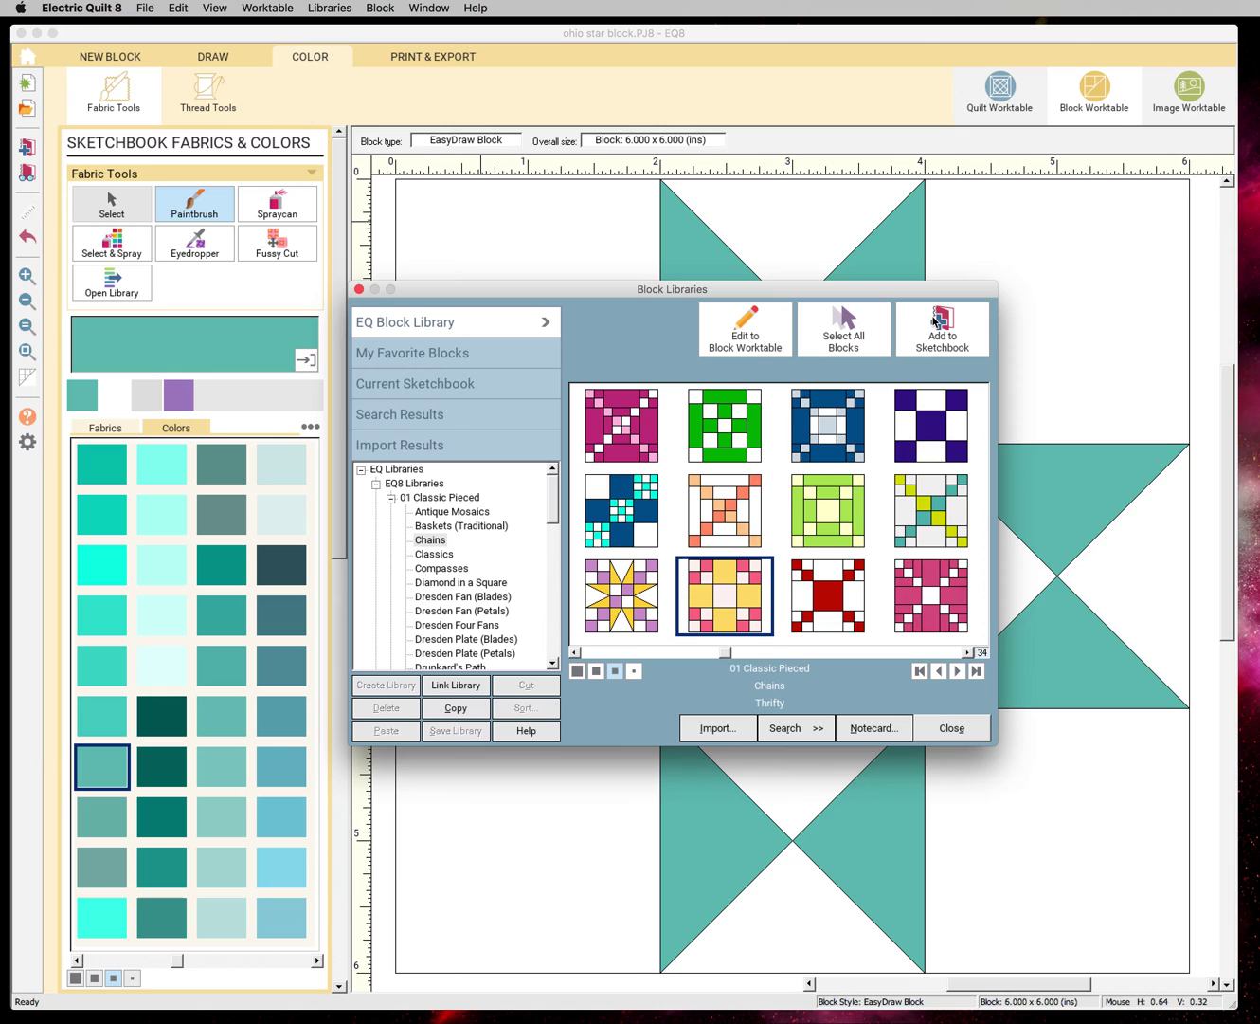
{"action": "left_click", "coordinate": [928, 322]}
Add the Double Nine Patch and Nine Patch chain blocks to the sketchbook, then close the library.
{"action": "left_click", "coordinate": [968, 652]}
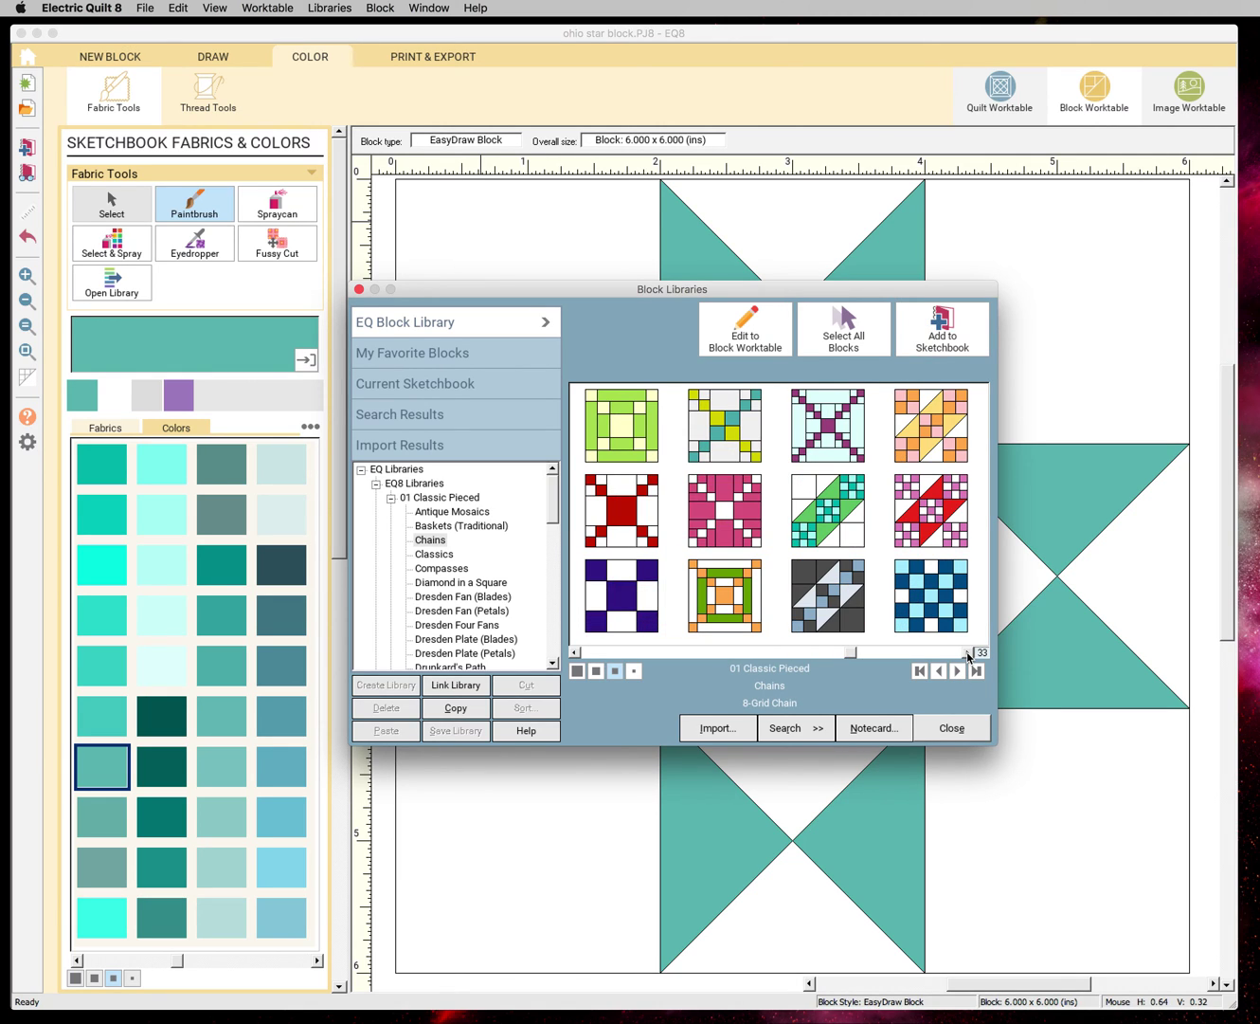
{"action": "left_click", "coordinate": [969, 653]}
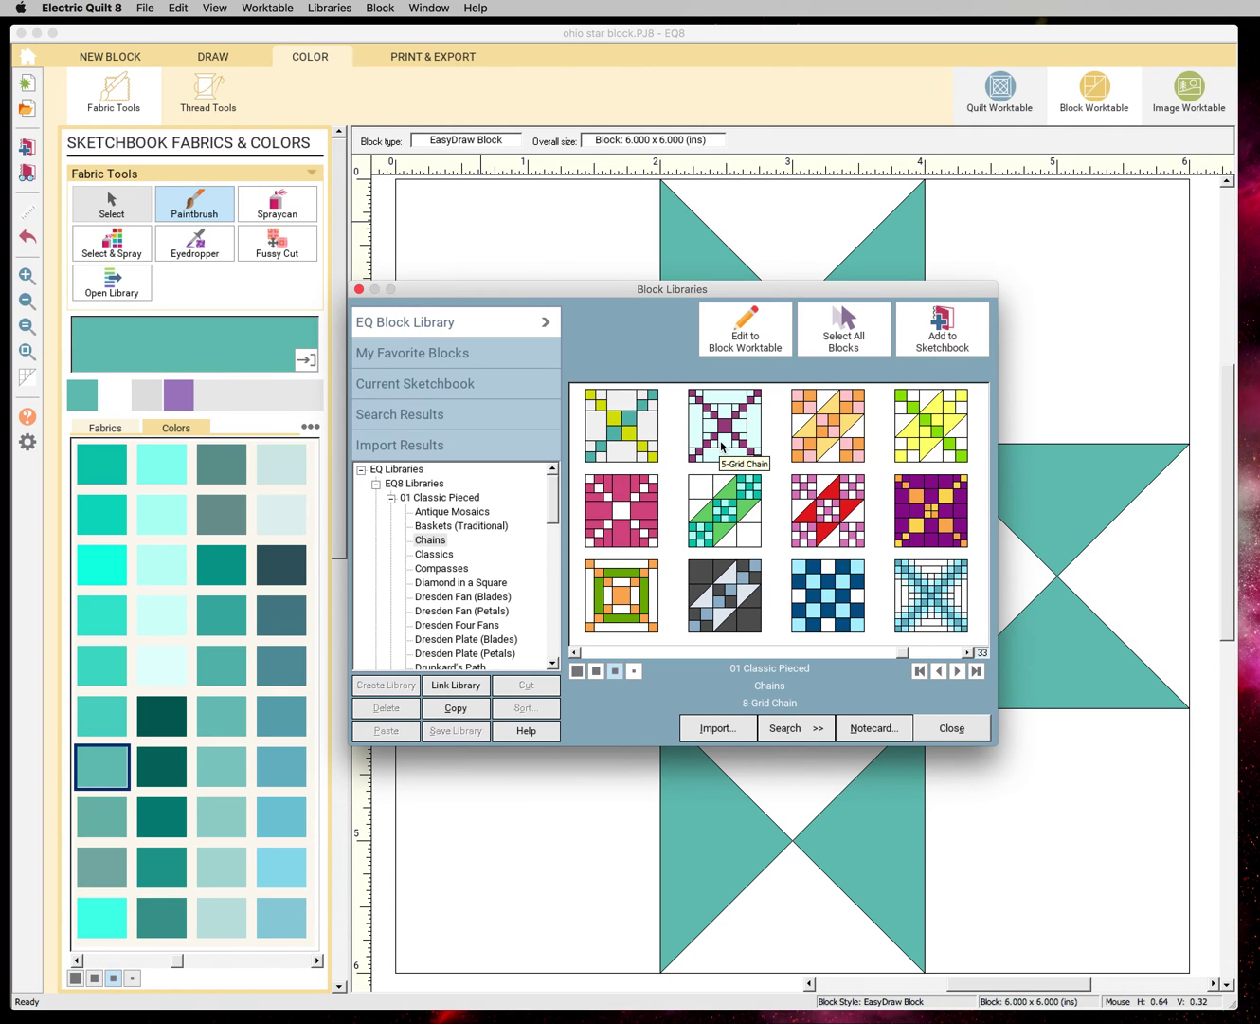
{"action": "left_click", "coordinate": [968, 652]}
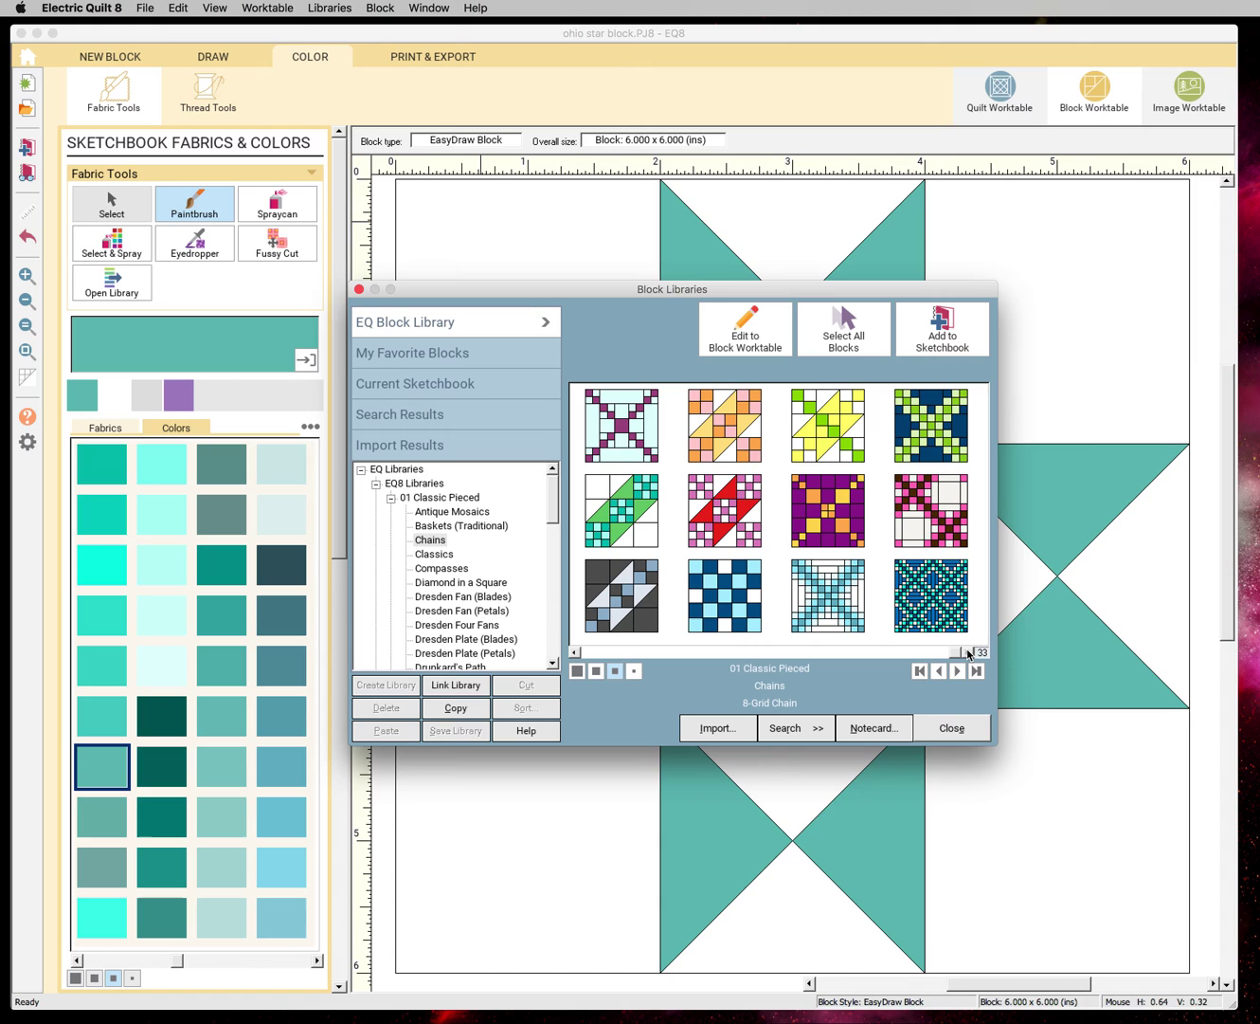
{"action": "left_click", "coordinate": [577, 652]}
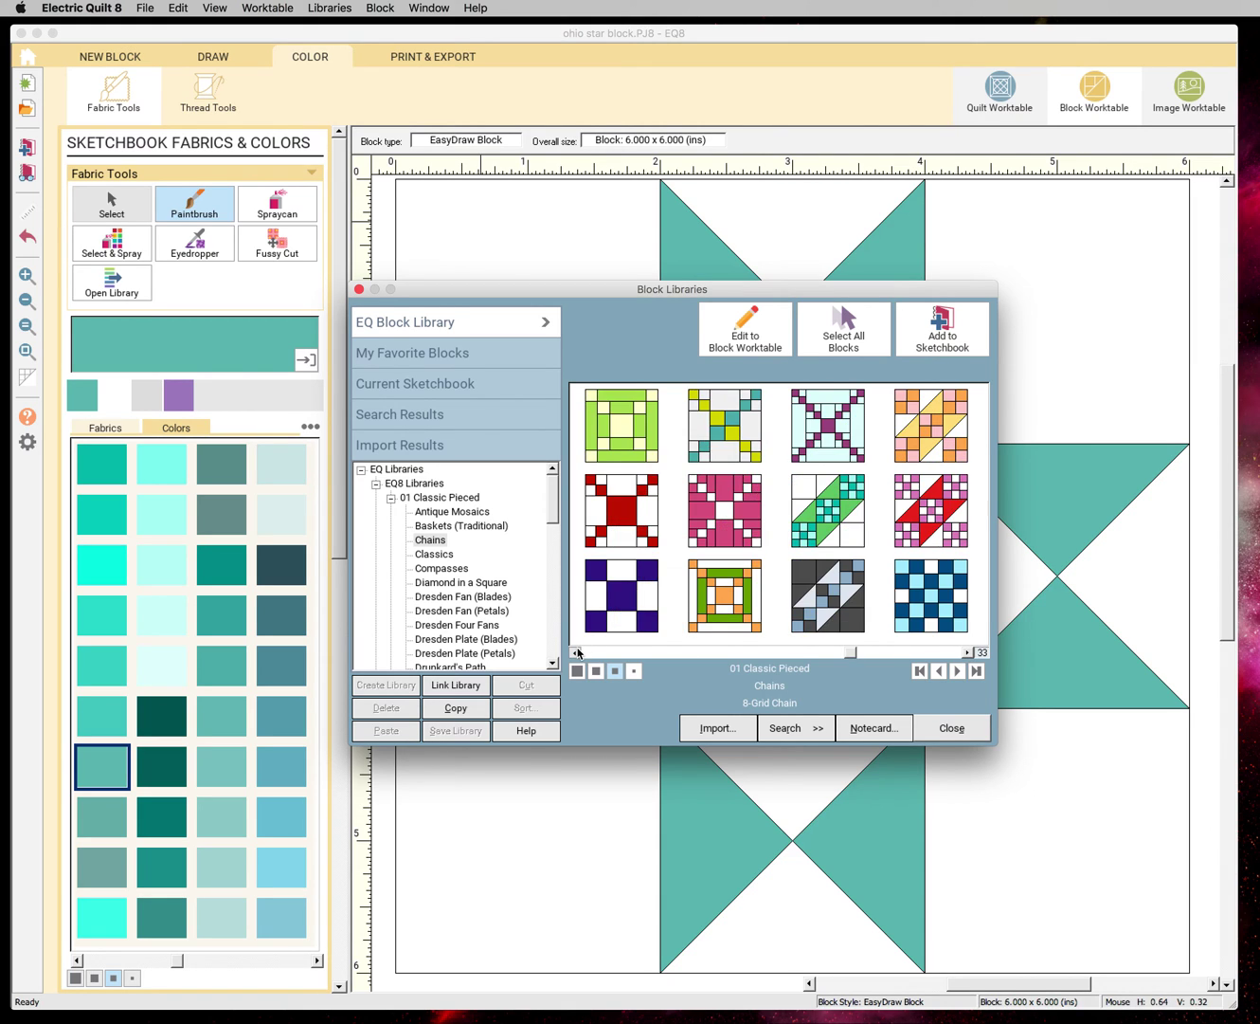
{"action": "left_click", "coordinate": [577, 652]}
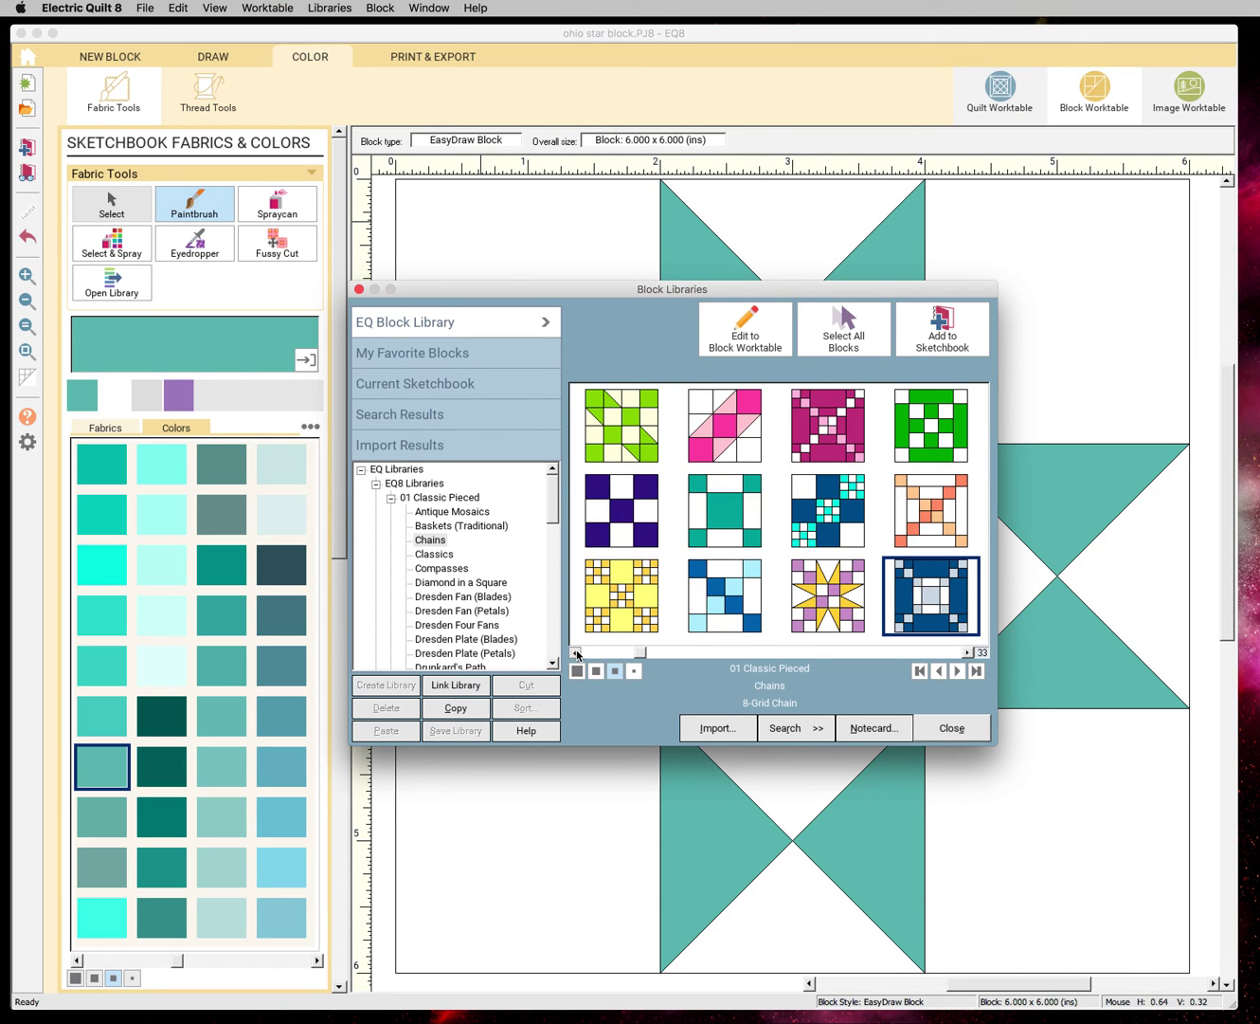
{"action": "left_click", "coordinate": [628, 588]}
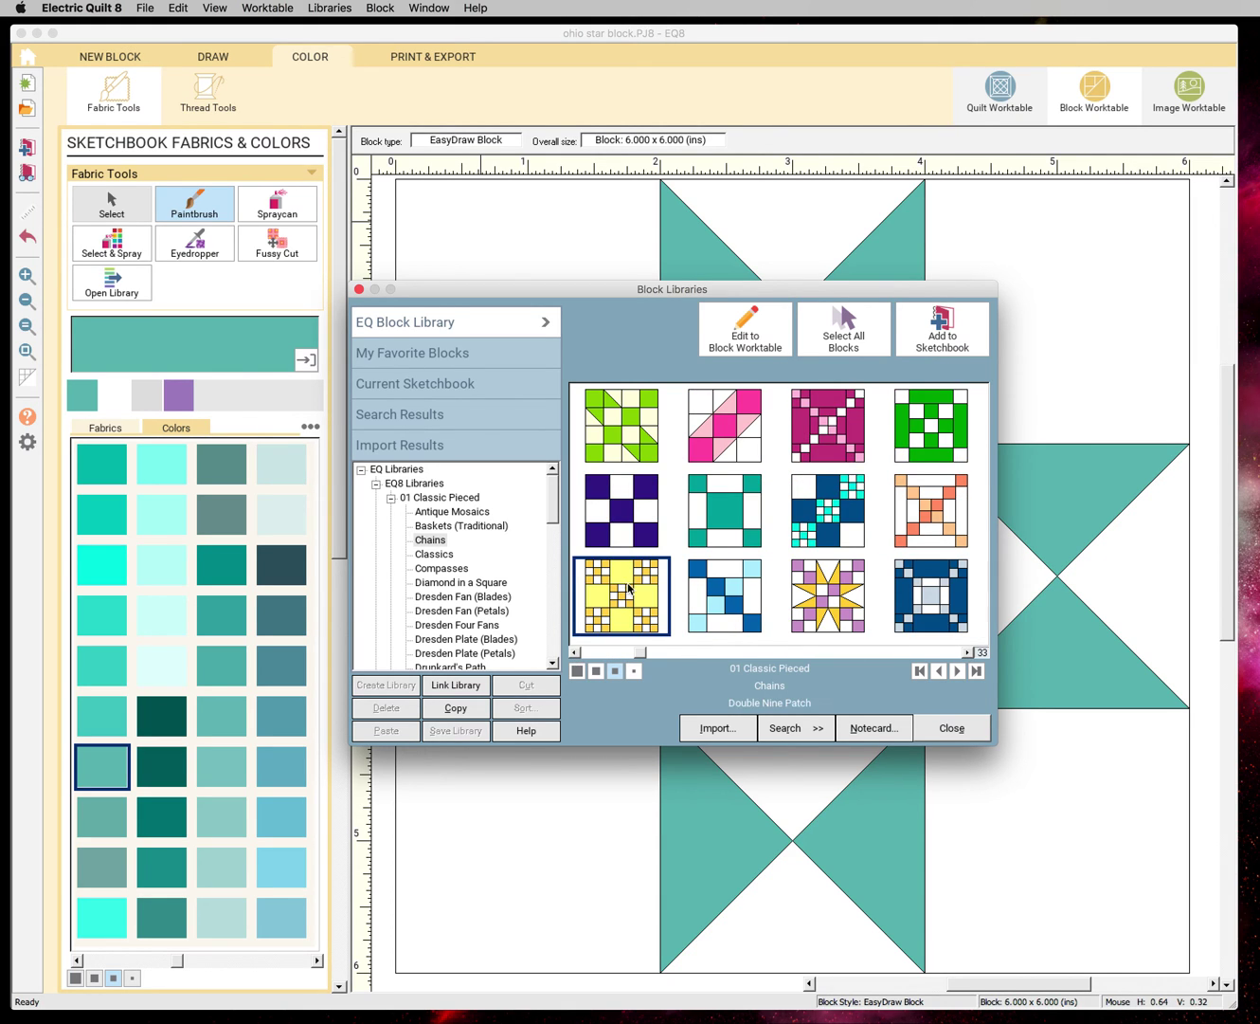
{"action": "left_click", "coordinate": [964, 349]}
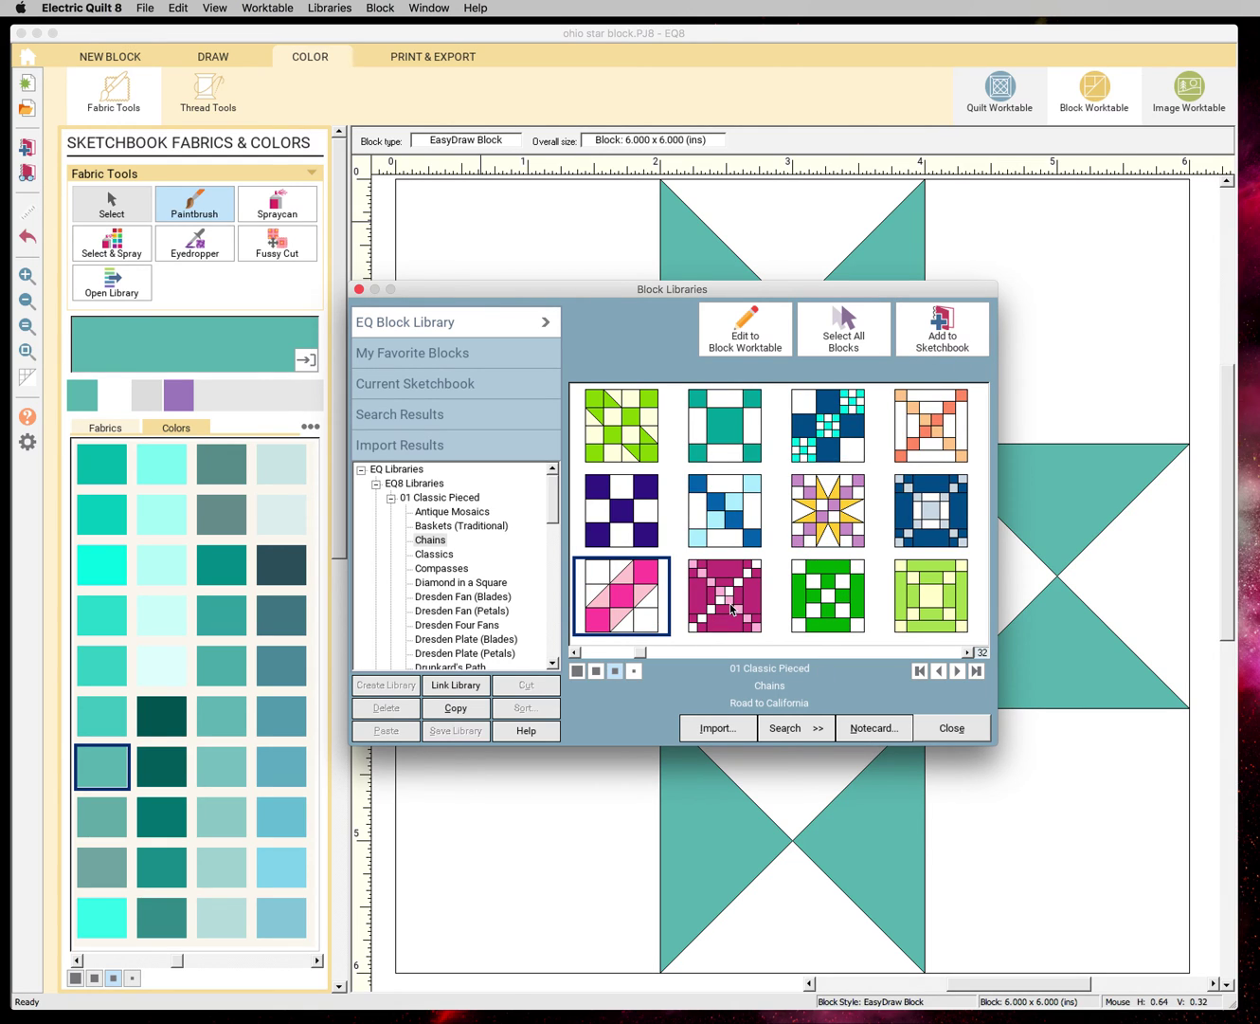
{"action": "left_click", "coordinate": [630, 519]}
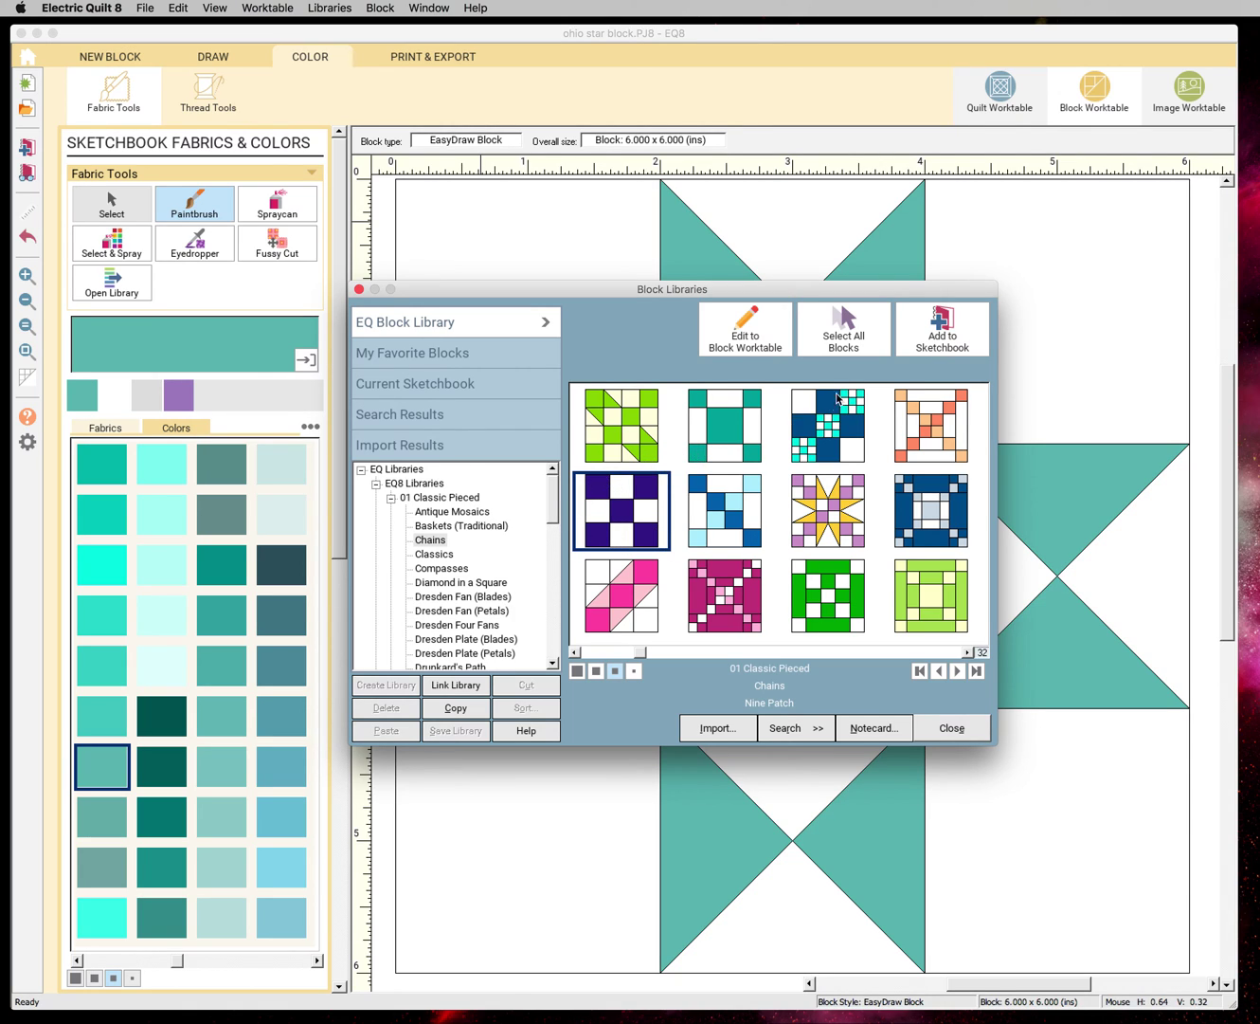
{"action": "left_click", "coordinate": [910, 337]}
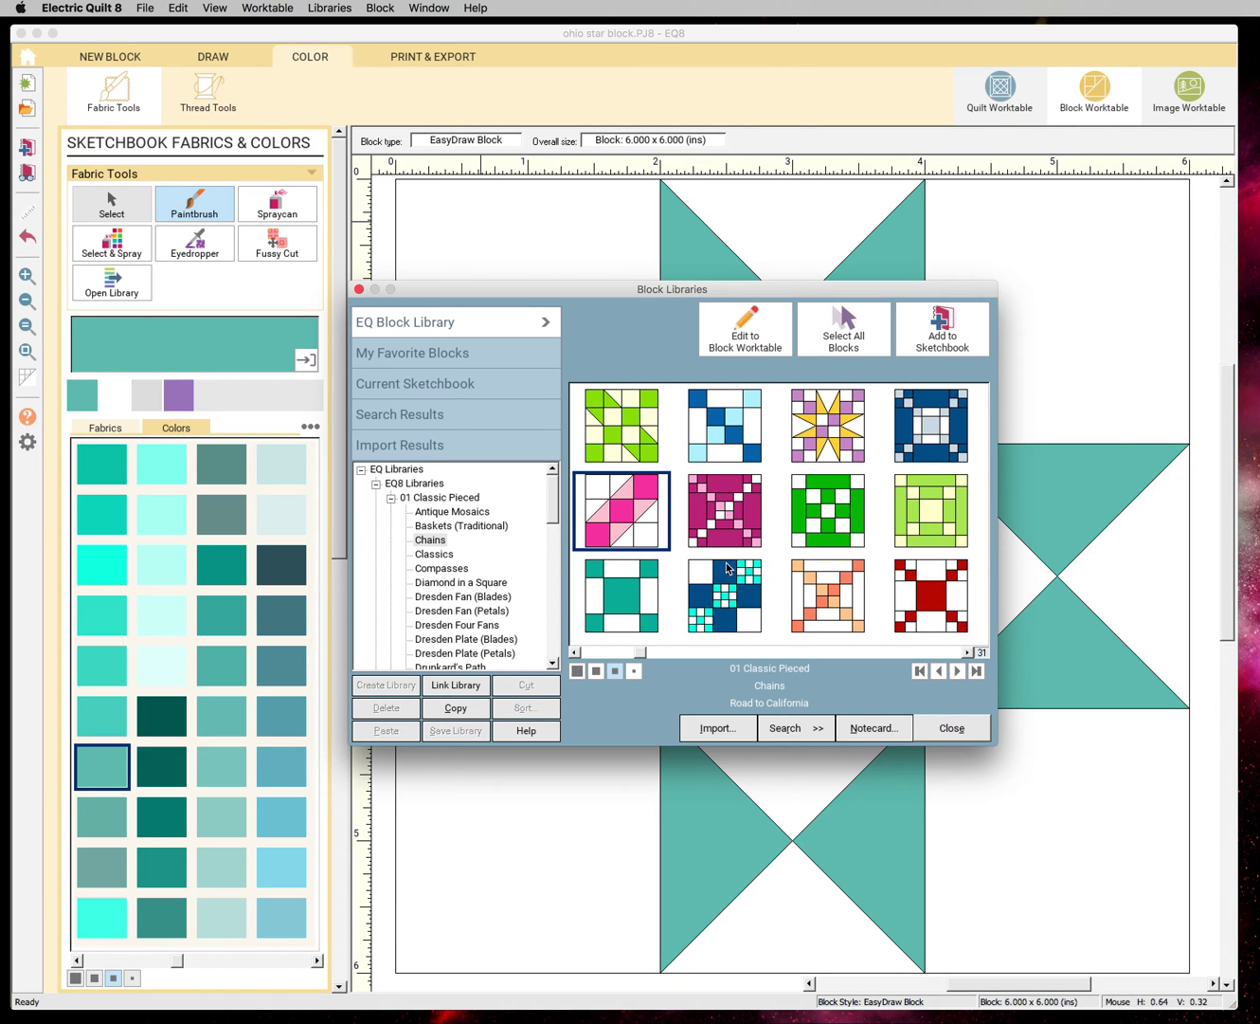
{"action": "left_click", "coordinate": [975, 732]}
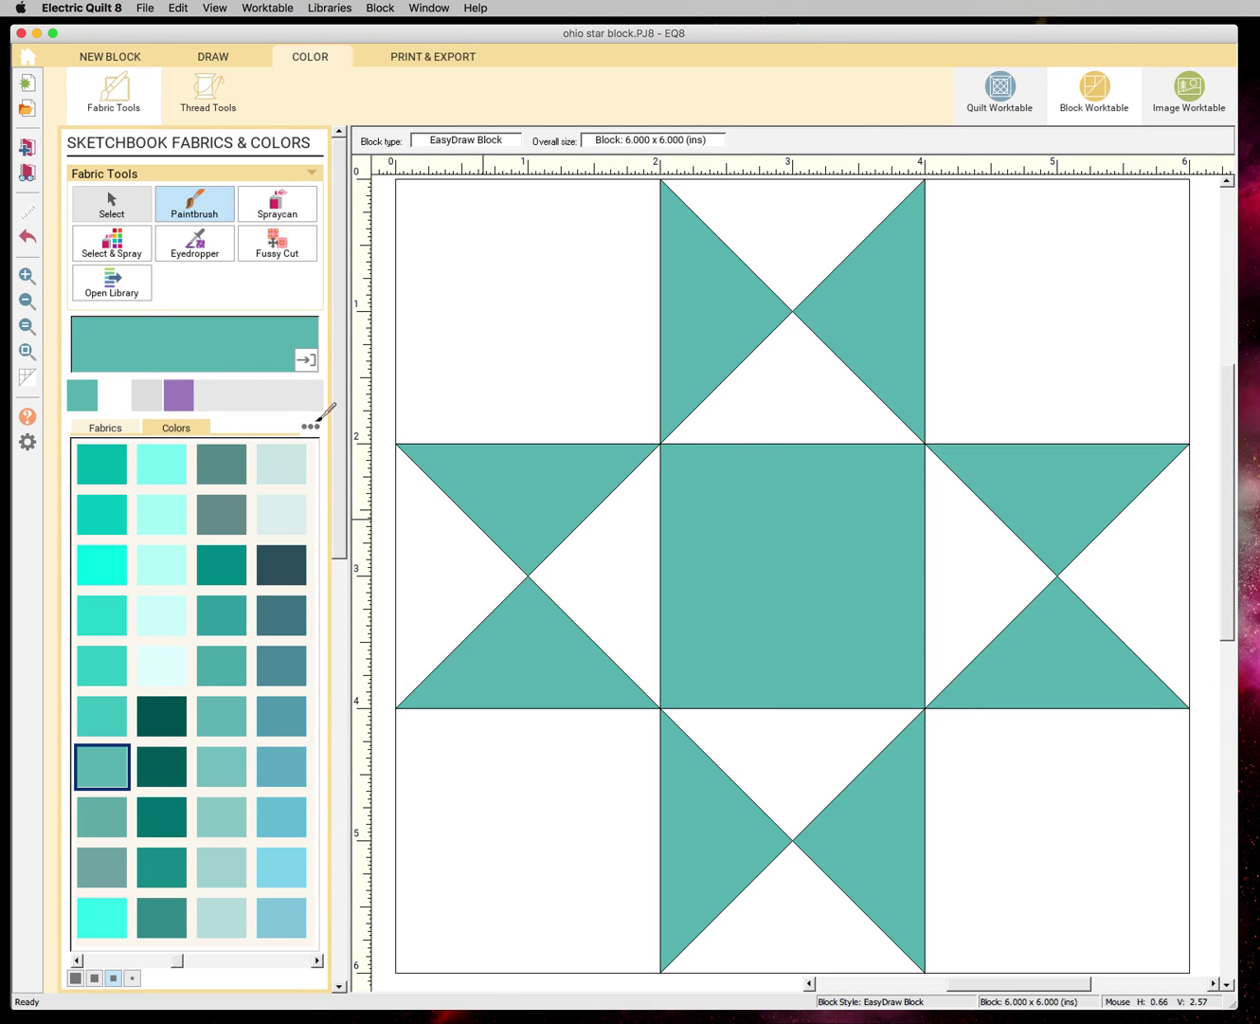
Look over the saved sketchbook blocks, then switch to the Quilt Worktable.
{"action": "left_click", "coordinate": [27, 173]}
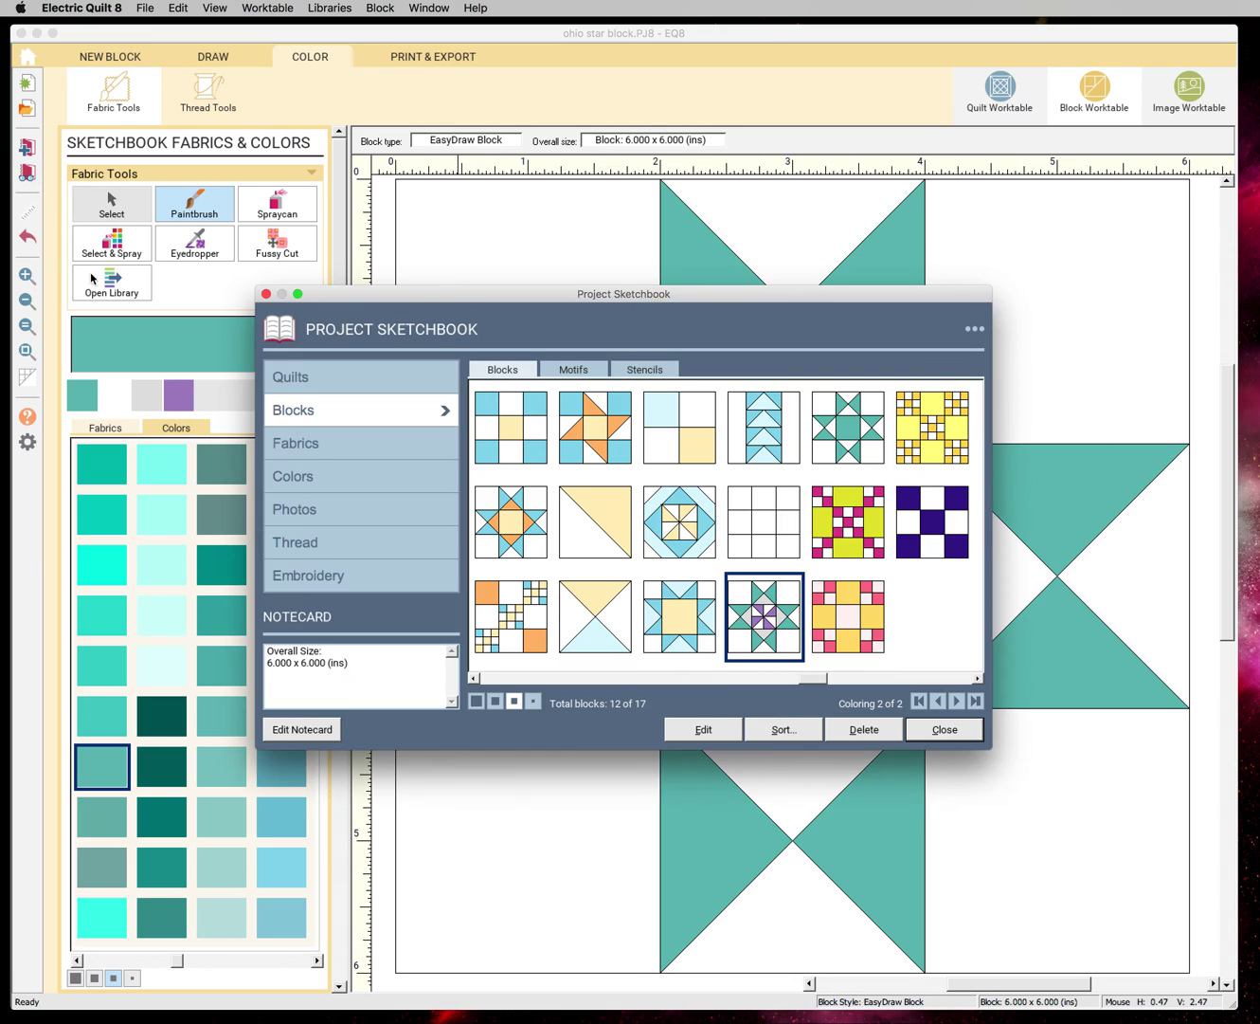
{"action": "left_click", "coordinate": [951, 728]}
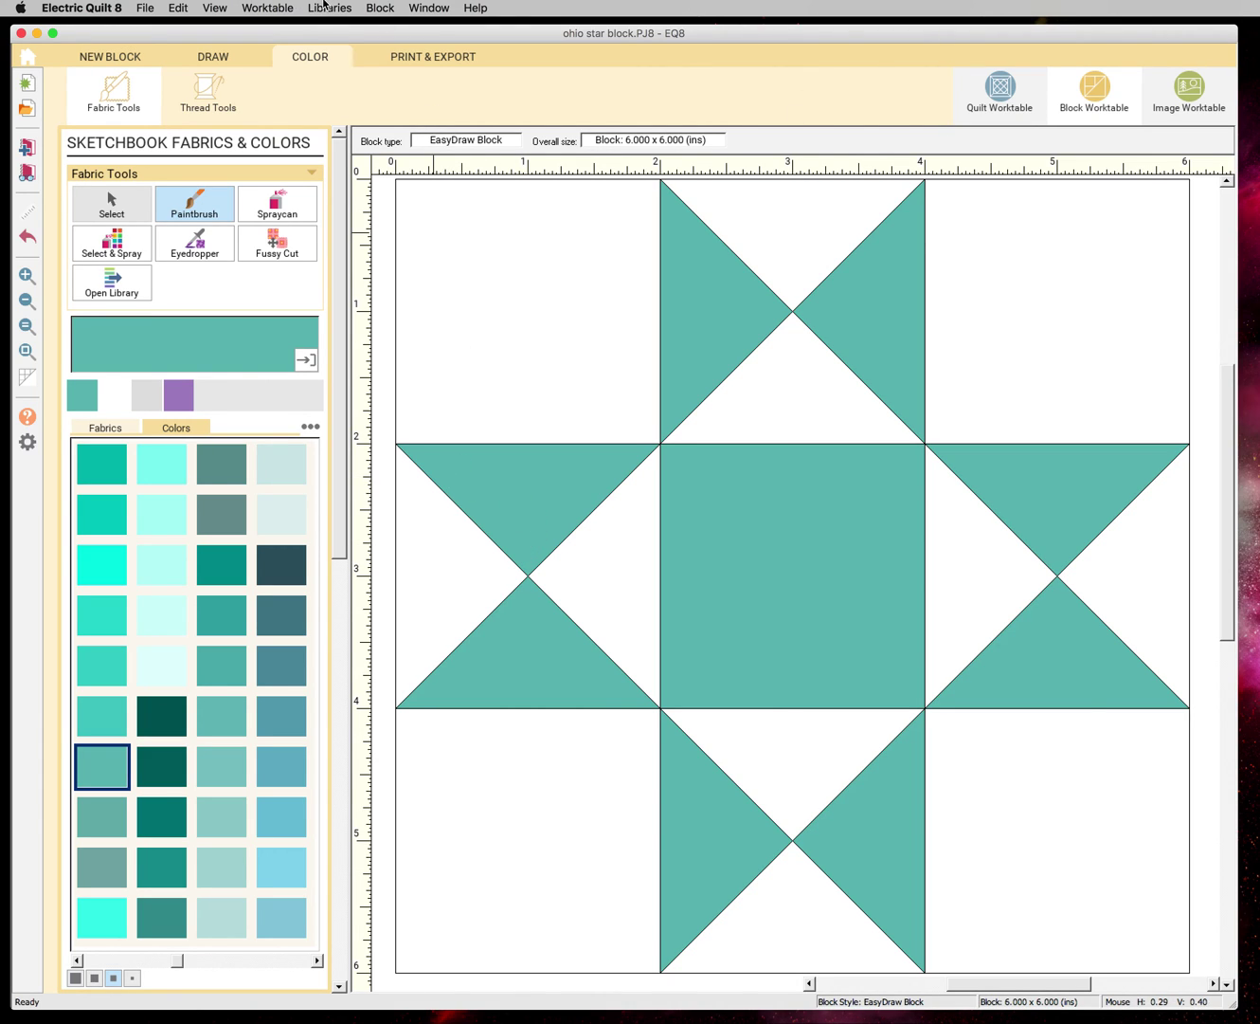
{"action": "left_click", "coordinate": [1024, 106]}
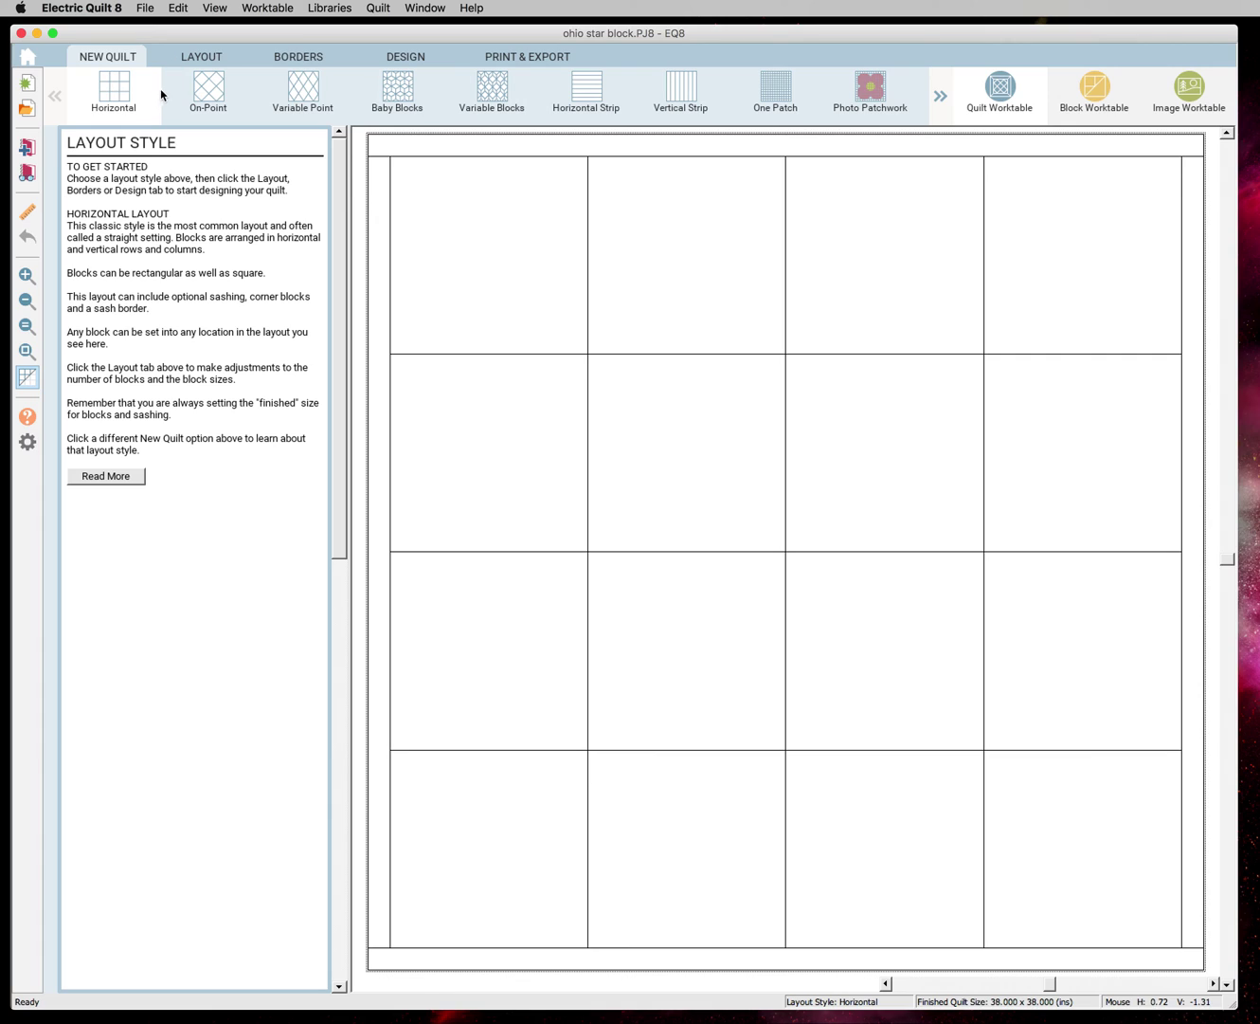
Set the layout to 6 by 6 blocks, equal width and height, each 12 inches.
{"action": "left_click", "coordinate": [226, 58]}
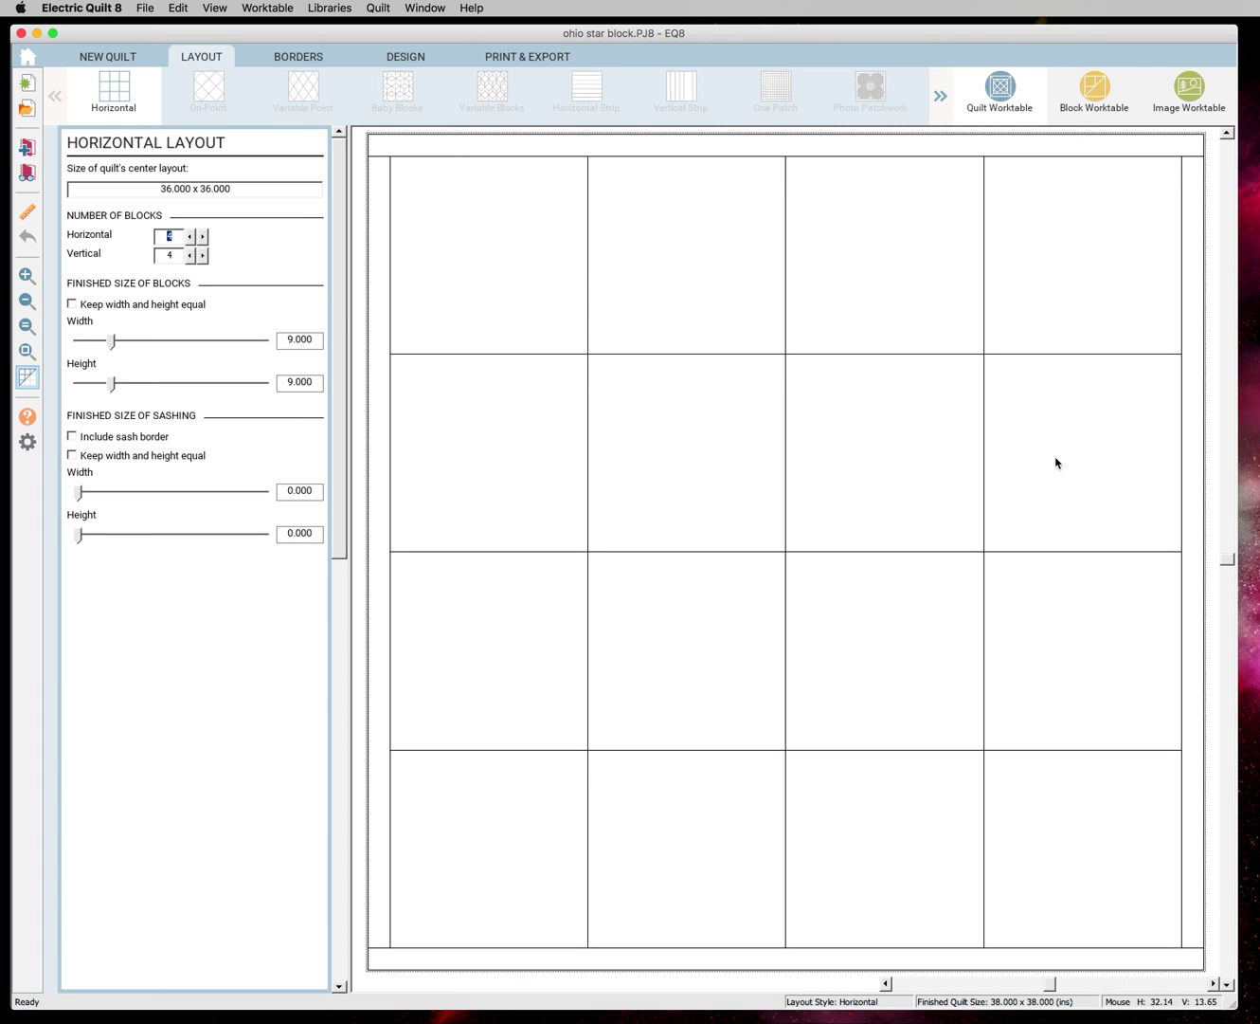
{"action": "left_click", "coordinate": [203, 237]}
{"action": "left_click", "coordinate": [202, 236]}
{"action": "left_click", "coordinate": [202, 255]}
{"action": "left_click", "coordinate": [203, 256]}
{"action": "left_click", "coordinate": [203, 256]}
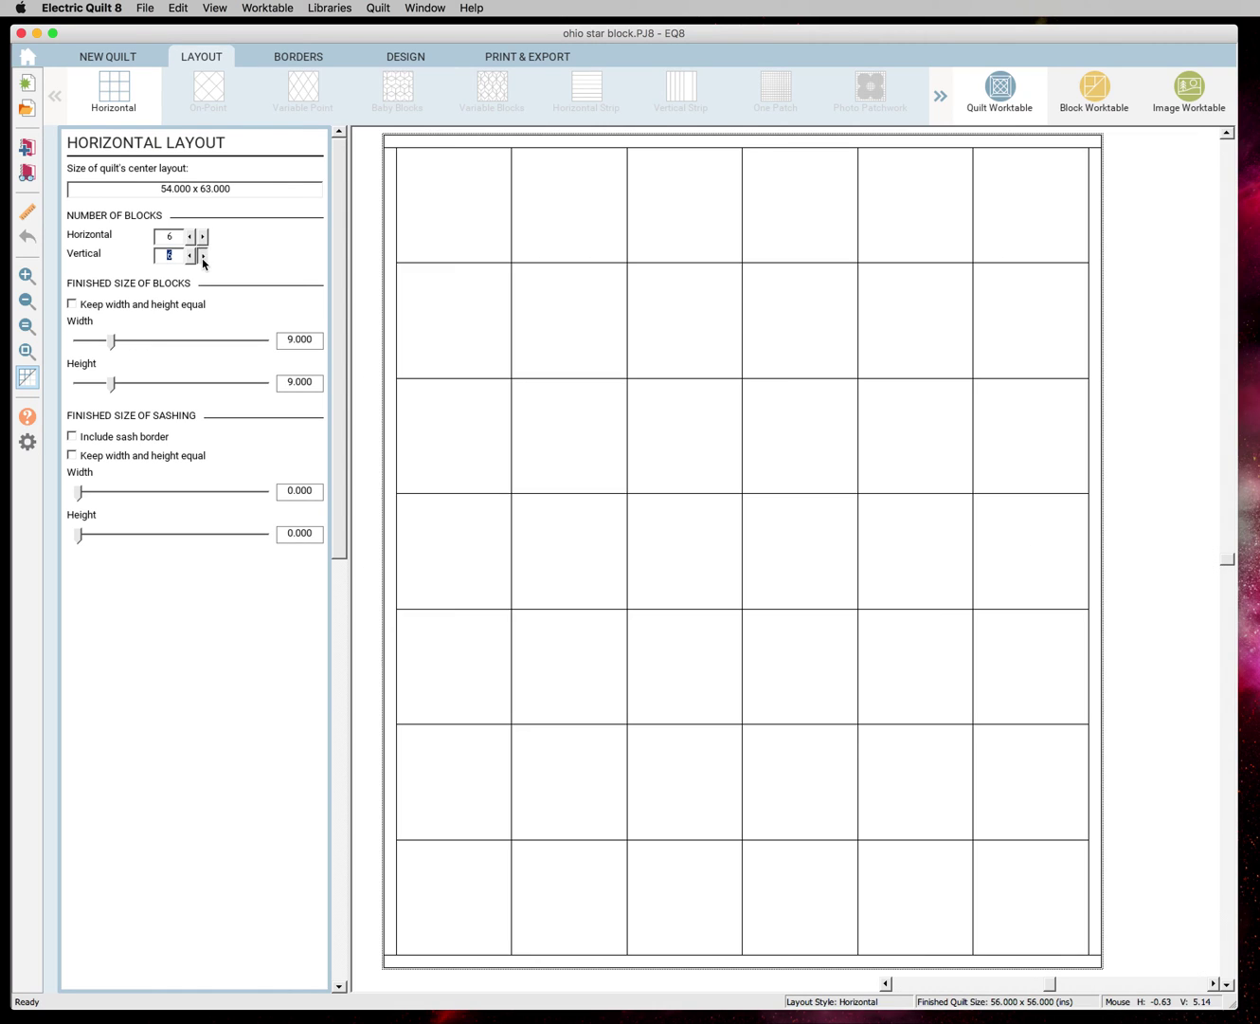
{"action": "left_click", "coordinate": [190, 256]}
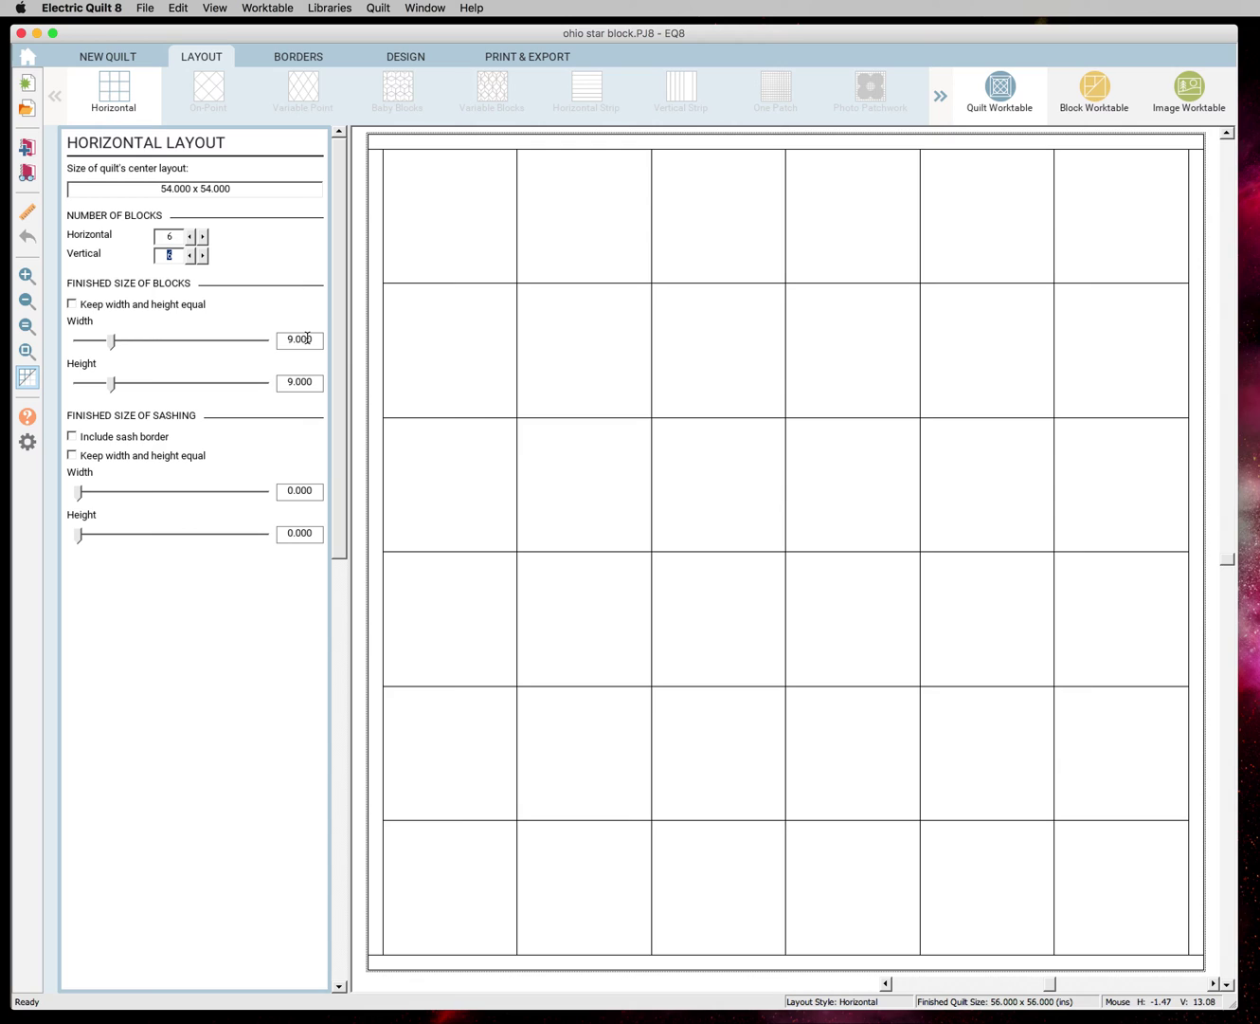
{"action": "left_click", "coordinate": [128, 307]}
{"action": "left_click_drag", "start_coordinate": [113, 346], "coordinate": [124, 346]}
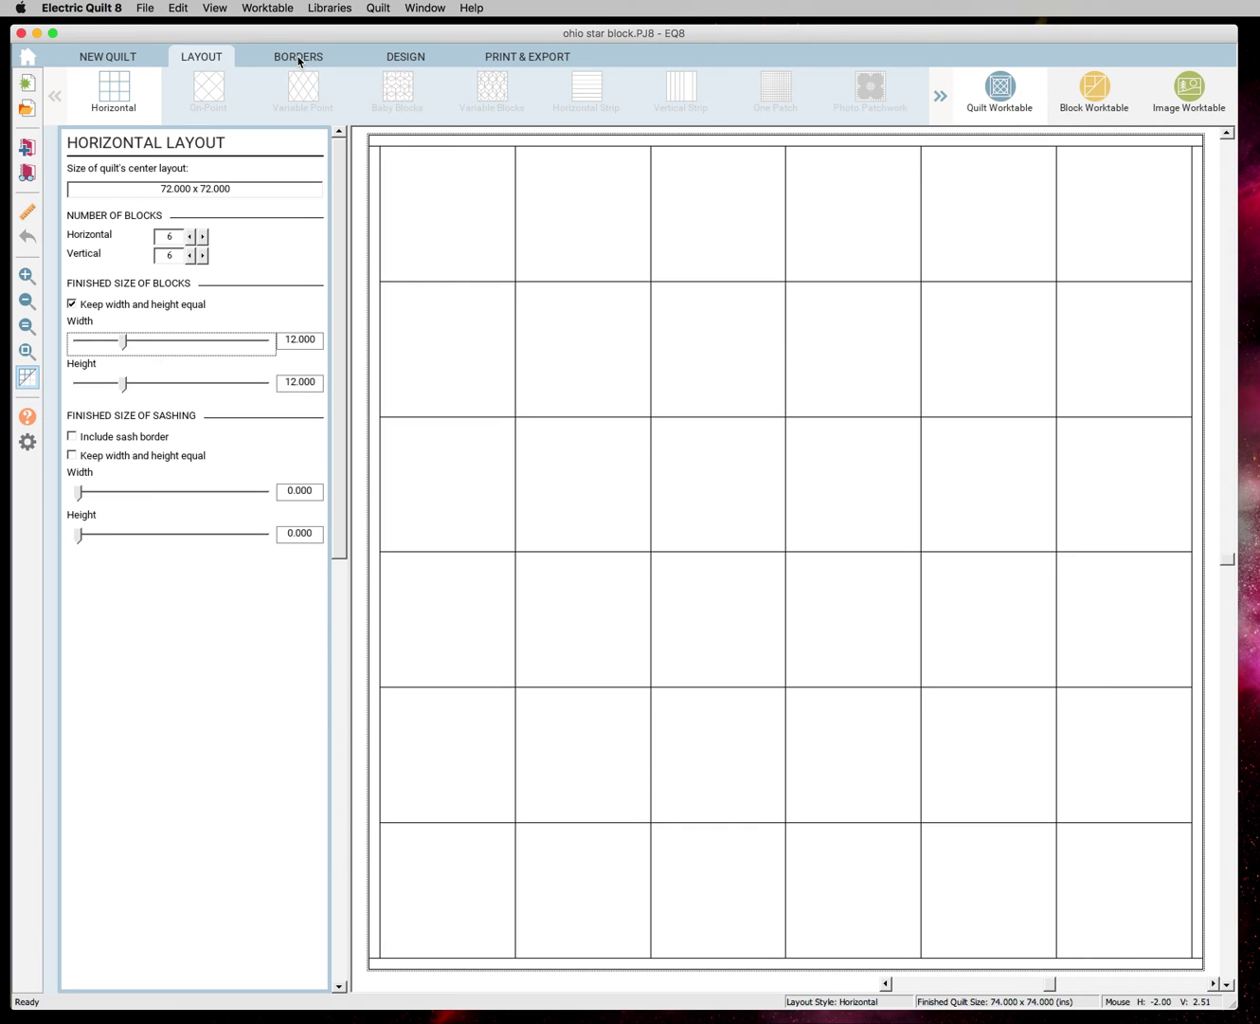
Set the teal Ohio Star into alternating quilt cells, placing 18 stars in a checkerboard.
{"action": "left_click", "coordinate": [422, 54]}
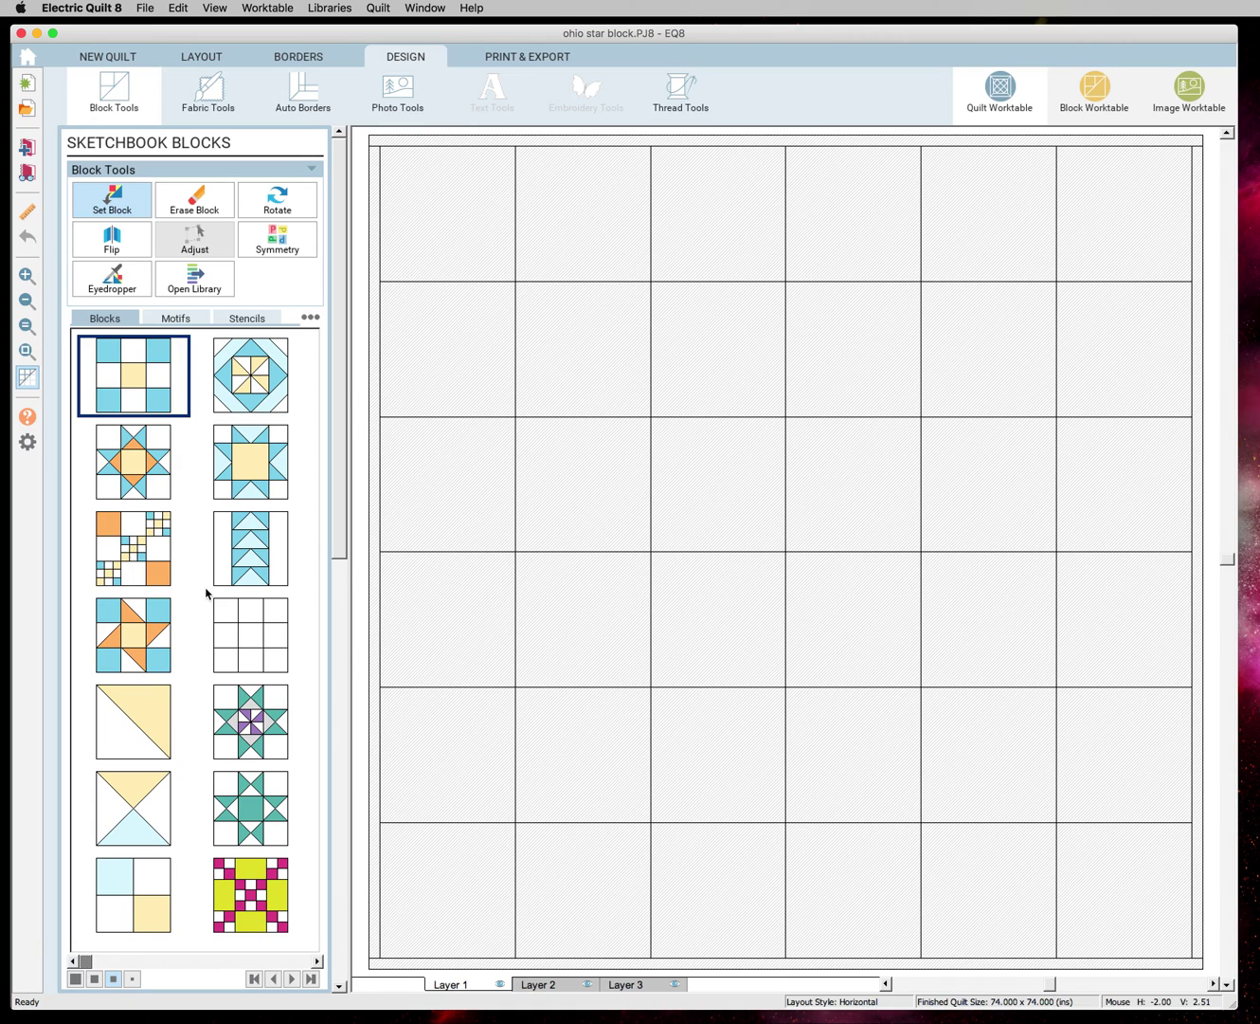
{"action": "scroll", "coordinate": [134, 861], "scroll_direction": "down", "scroll_amount": 1}
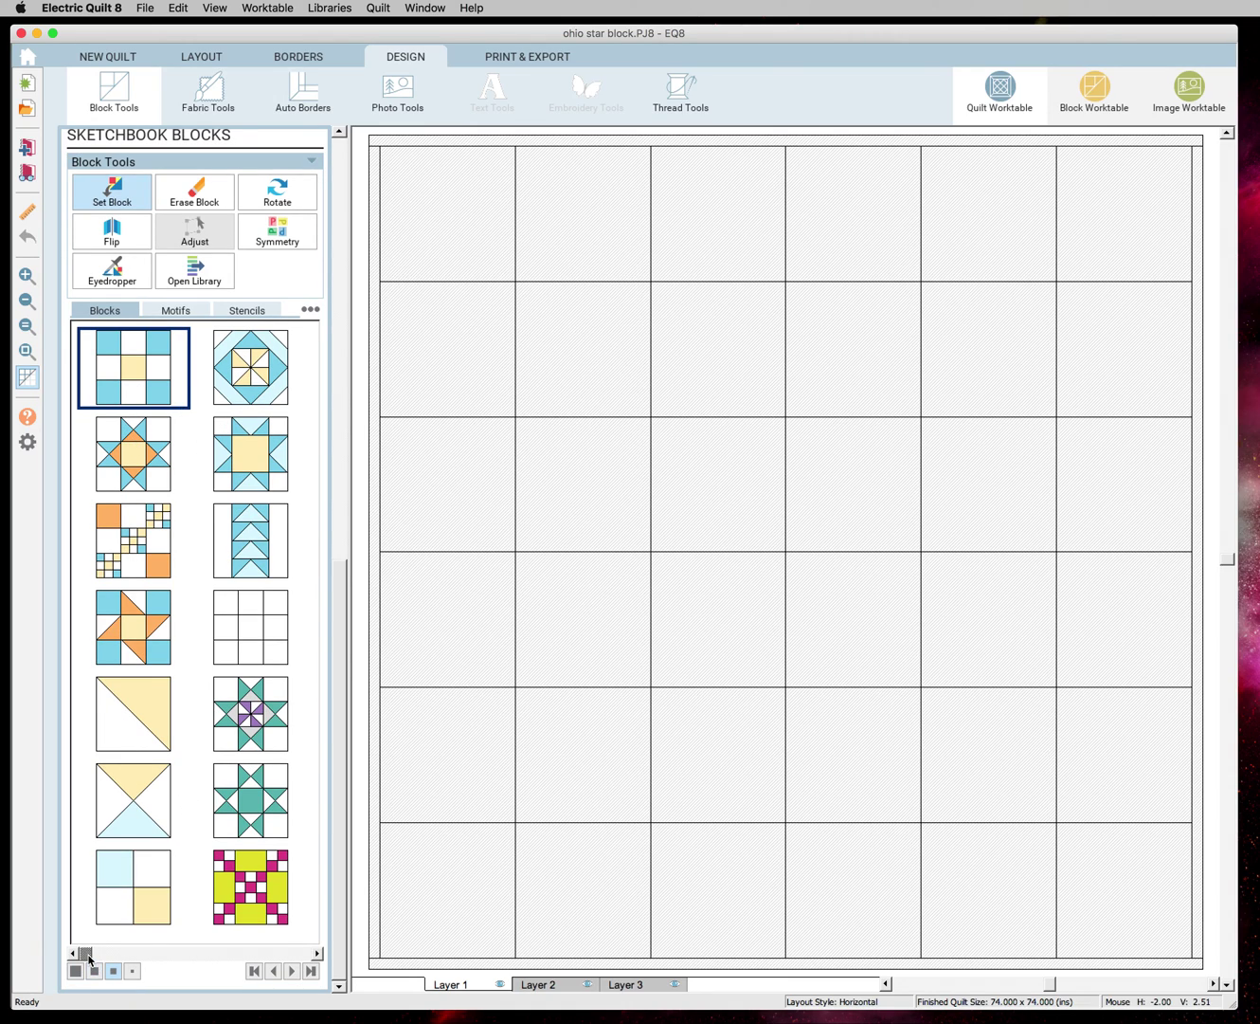
{"action": "left_click_drag", "start_coordinate": [88, 955], "coordinate": [102, 956]}
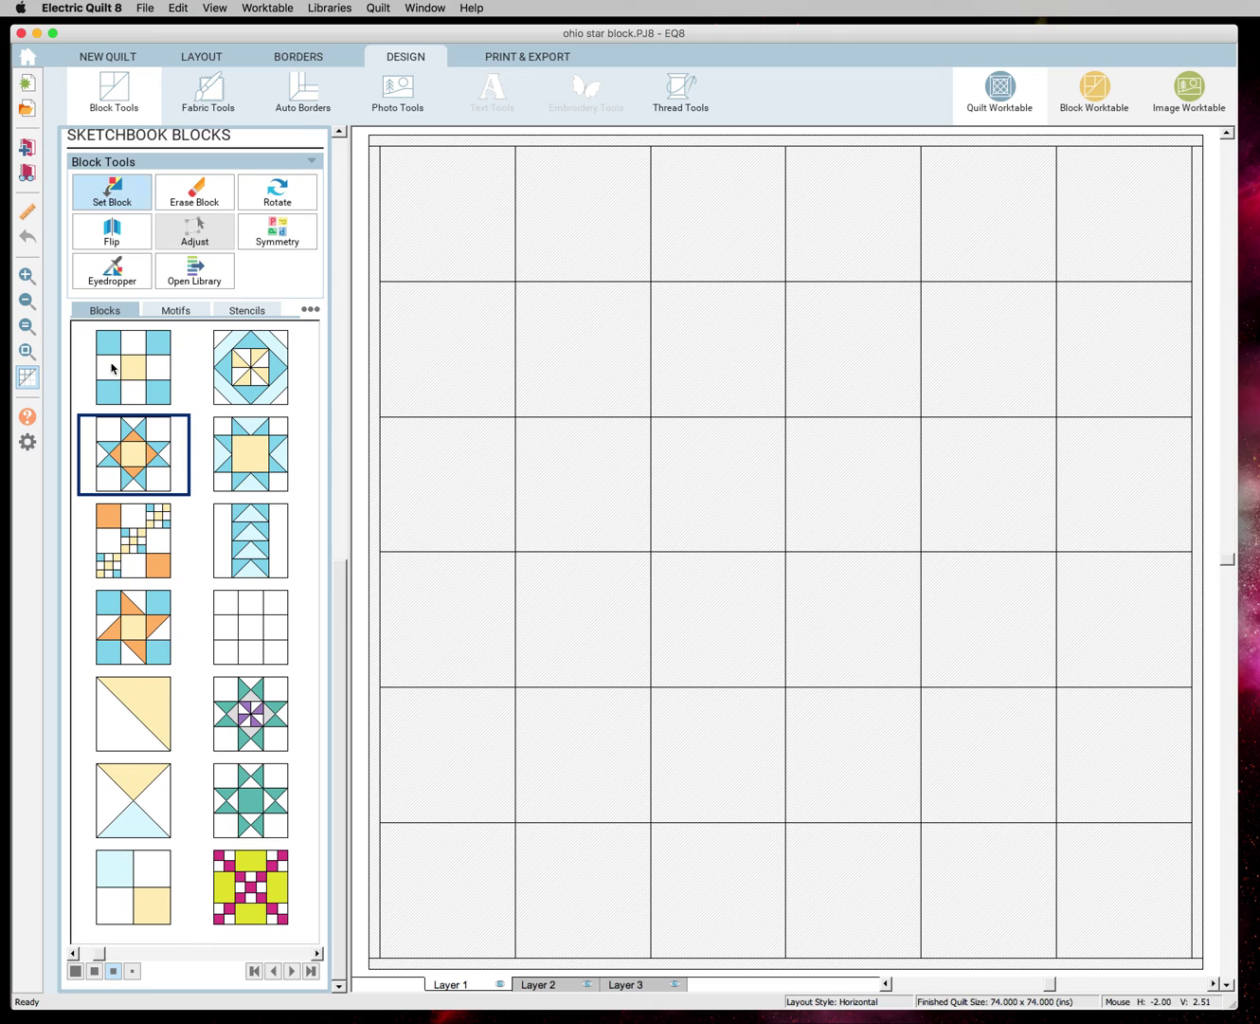
{"action": "left_click_drag", "start_coordinate": [105, 960], "coordinate": [294, 966]}
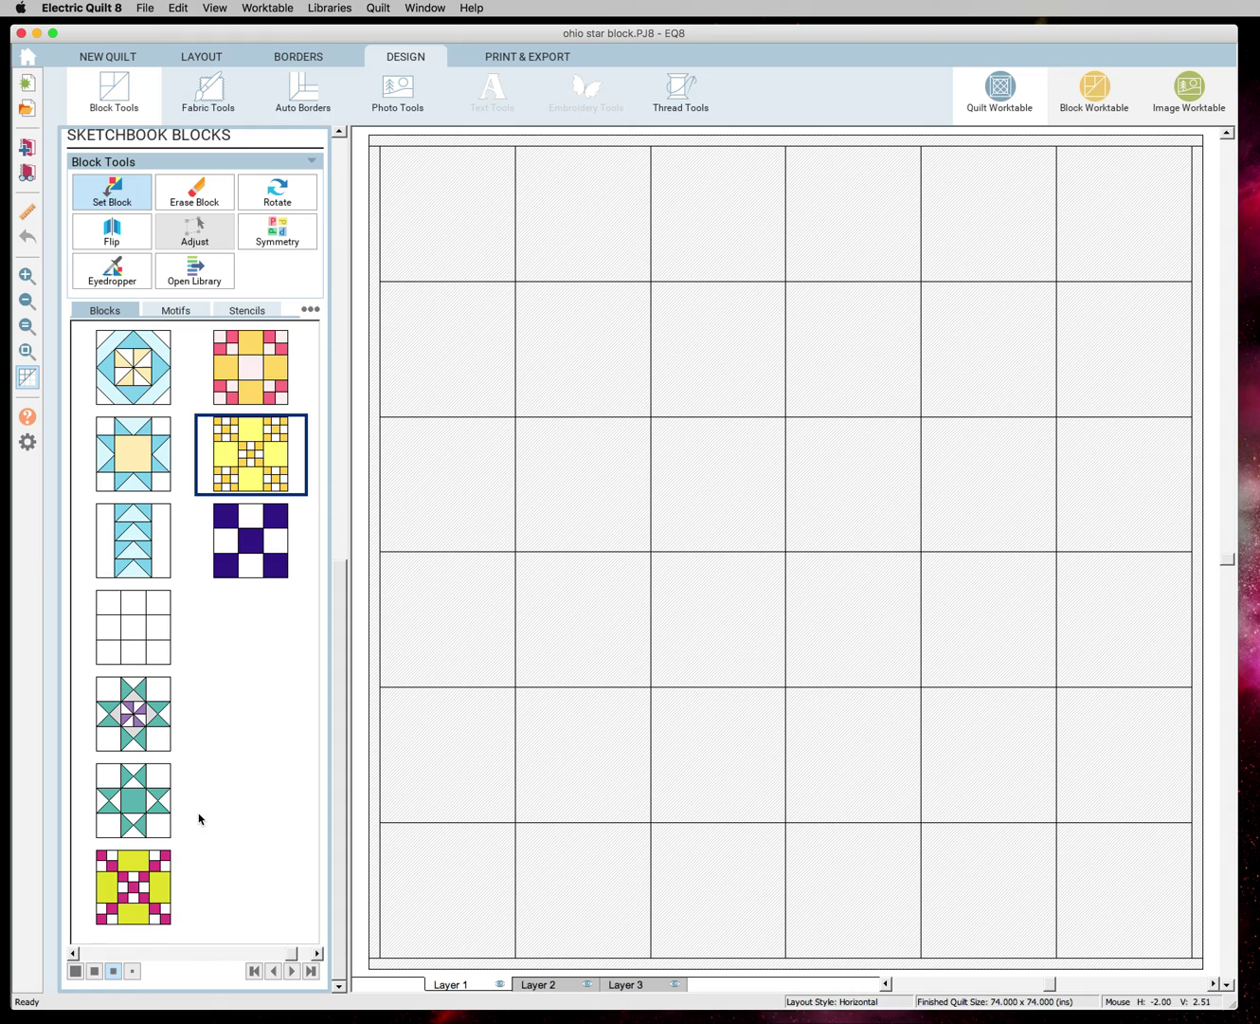
{"action": "left_click", "coordinate": [124, 817]}
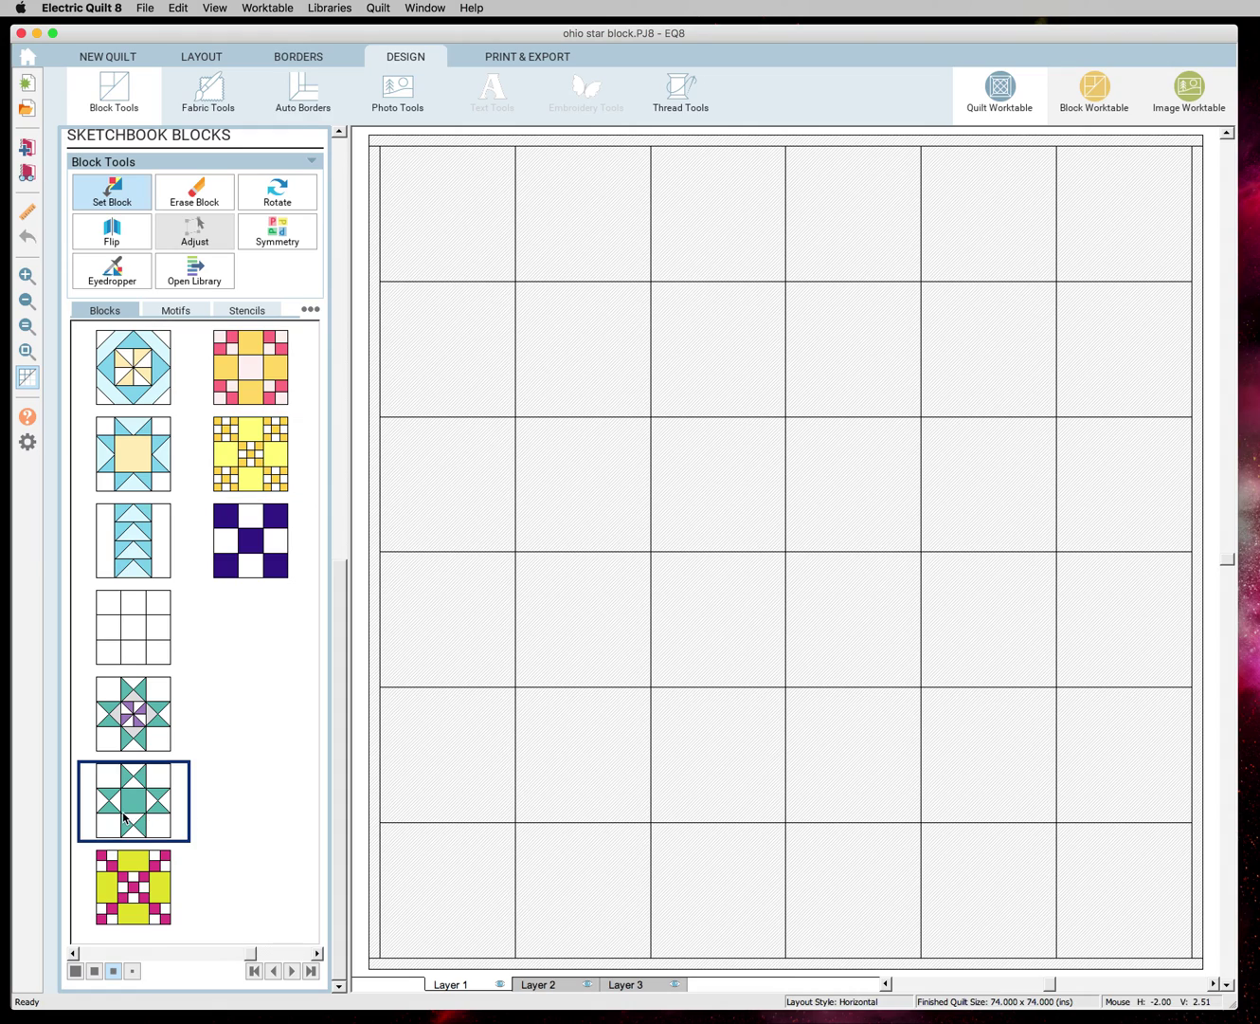
{"action": "left_click", "coordinate": [442, 199], "text": "alt"}
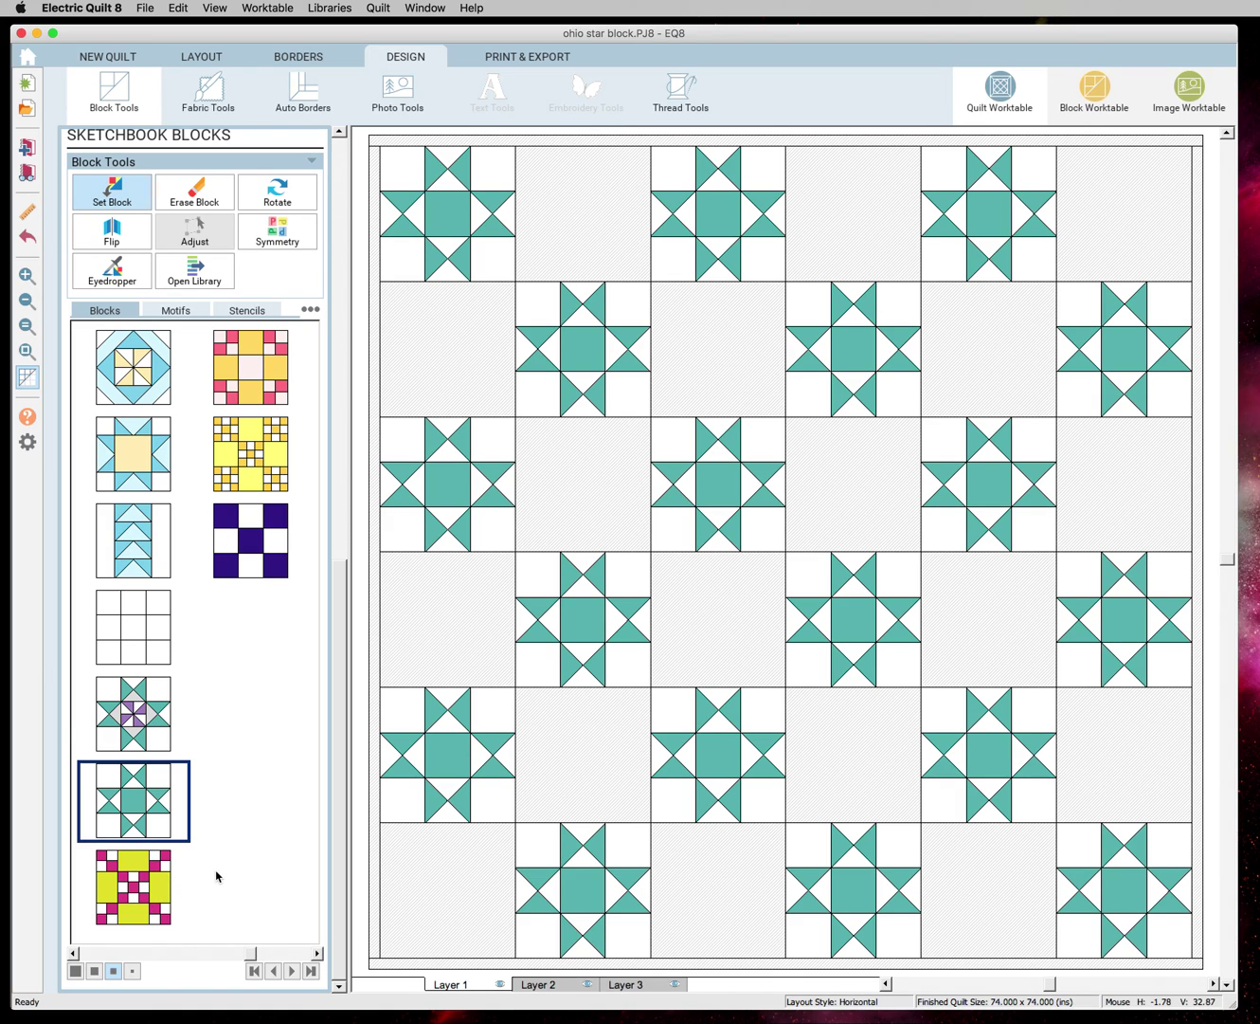
Fill the 18 empty squares with the yellow and magenta chain block and zoom out twice.
{"action": "left_click", "coordinate": [148, 893]}
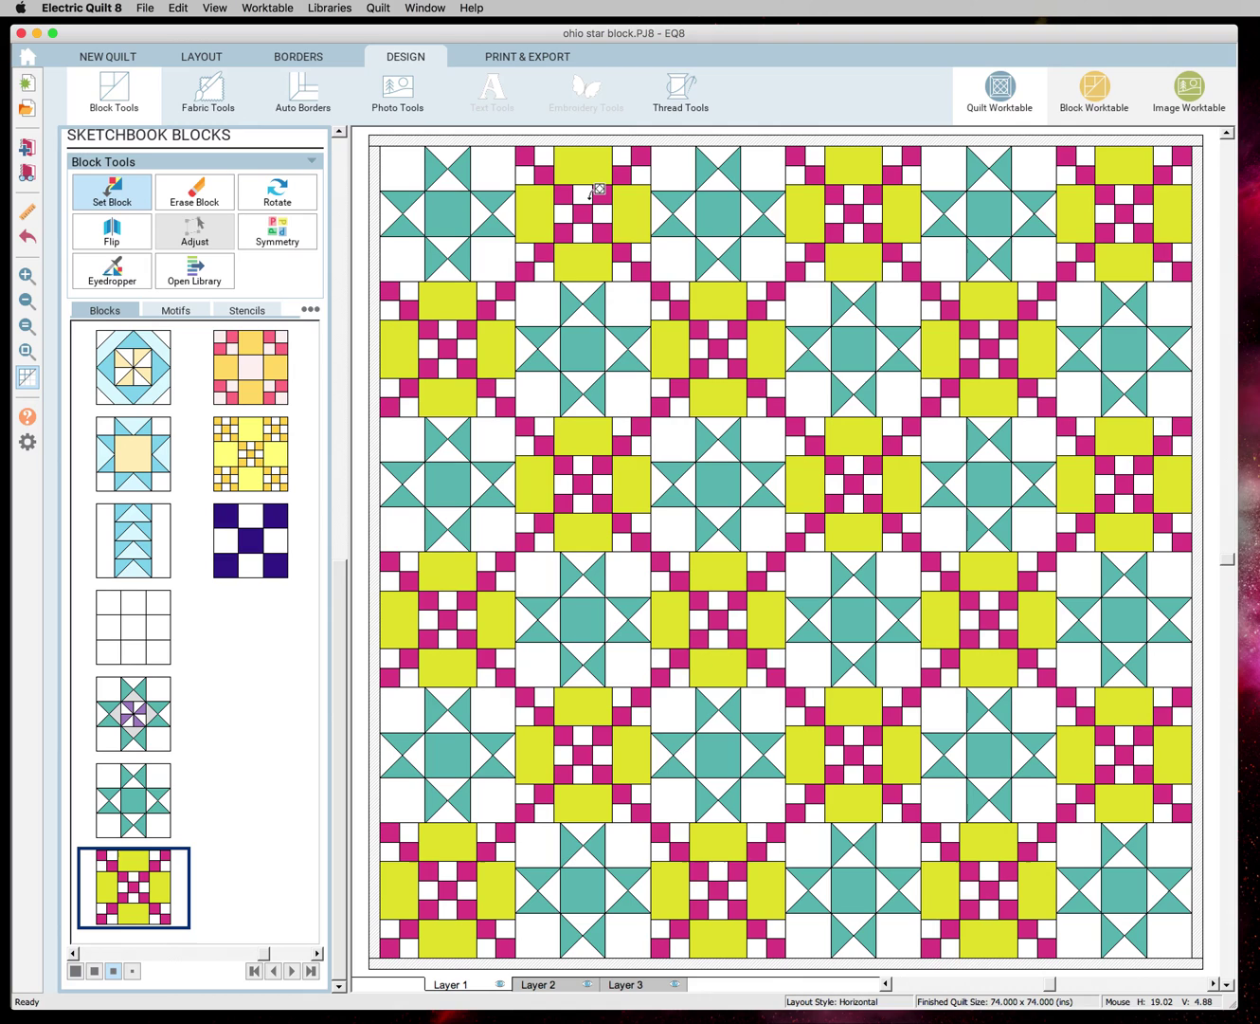
{"action": "left_click", "coordinate": [25, 304]}
{"action": "left_click", "coordinate": [26, 304]}
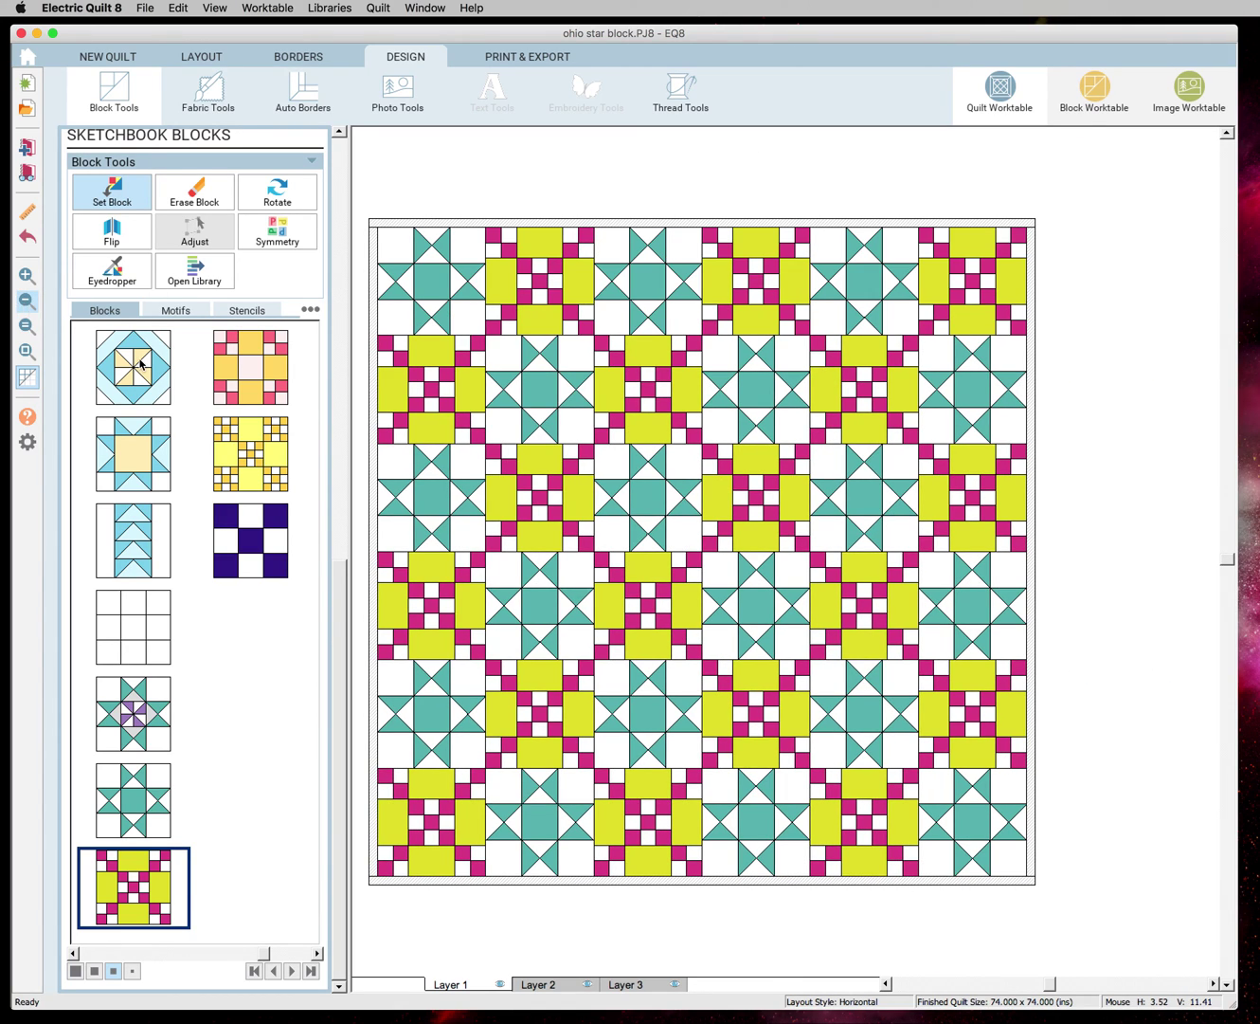
{"action": "right_click", "coordinate": [599, 474]}
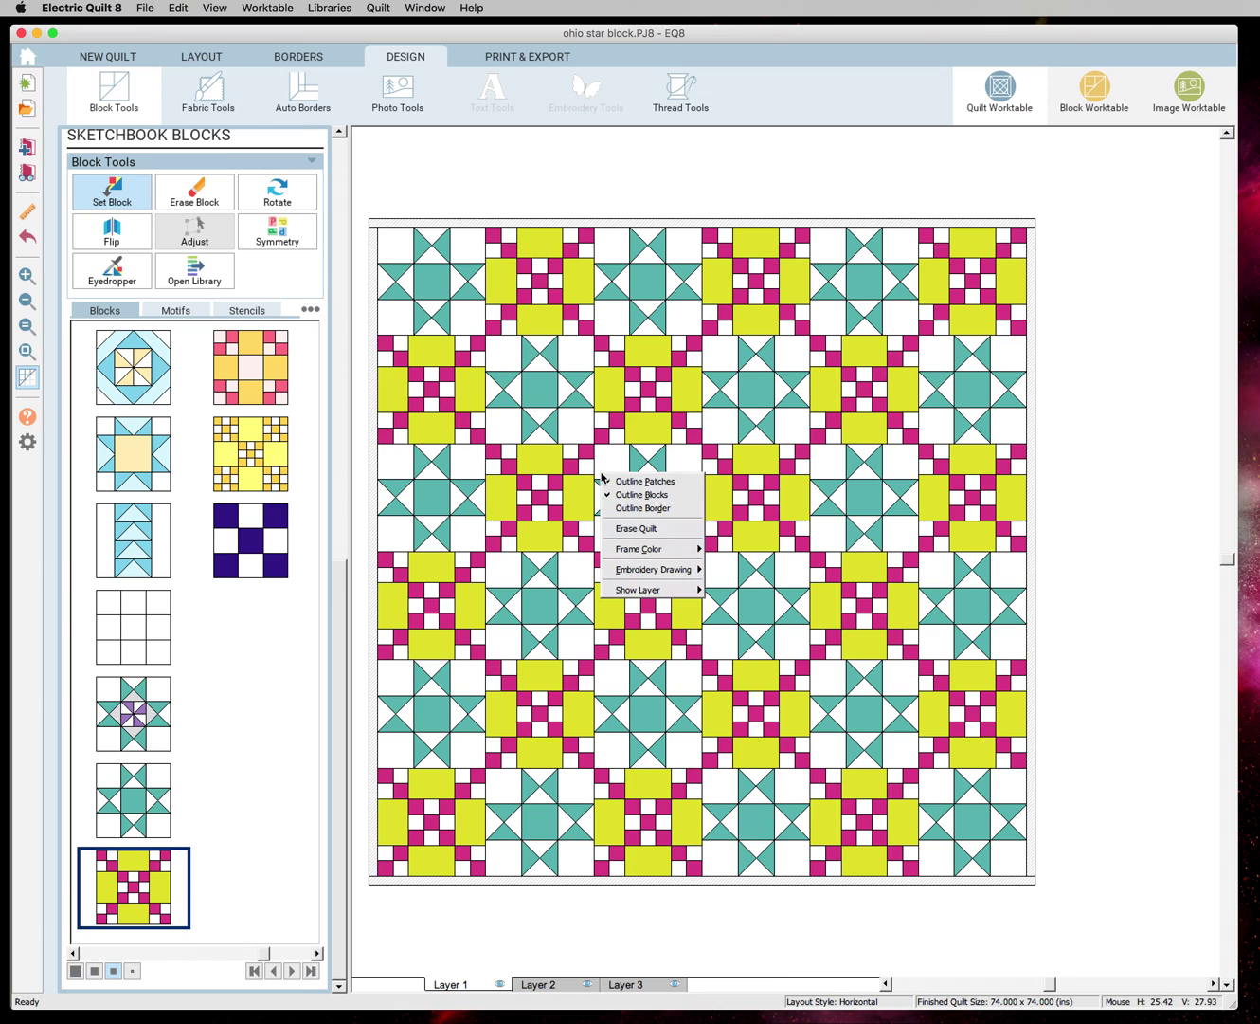
{"action": "left_click", "coordinate": [679, 482]}
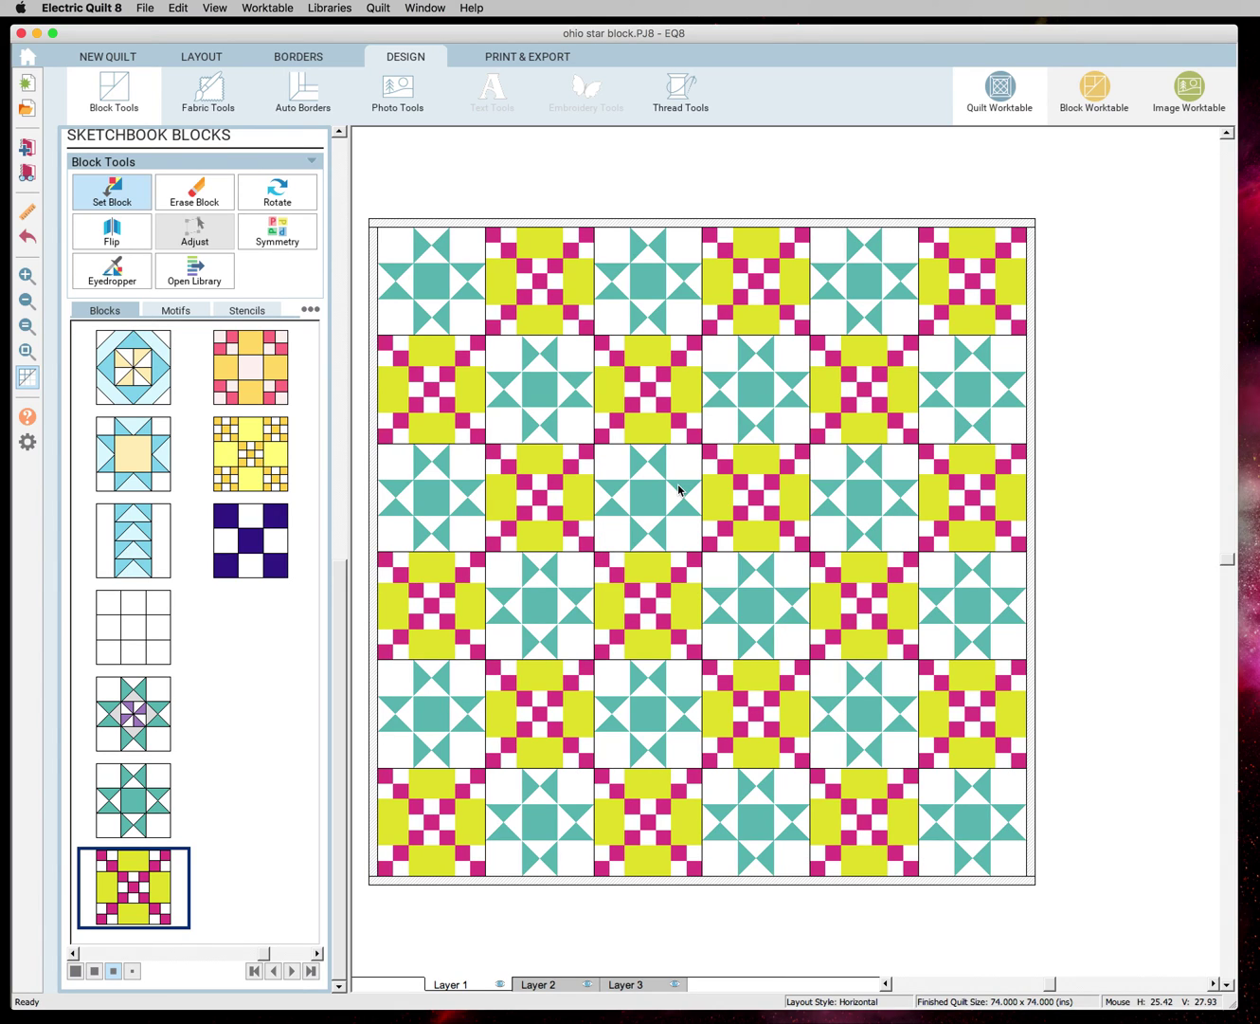
{"action": "right_click", "coordinate": [678, 490]}
{"action": "left_click", "coordinate": [695, 508]}
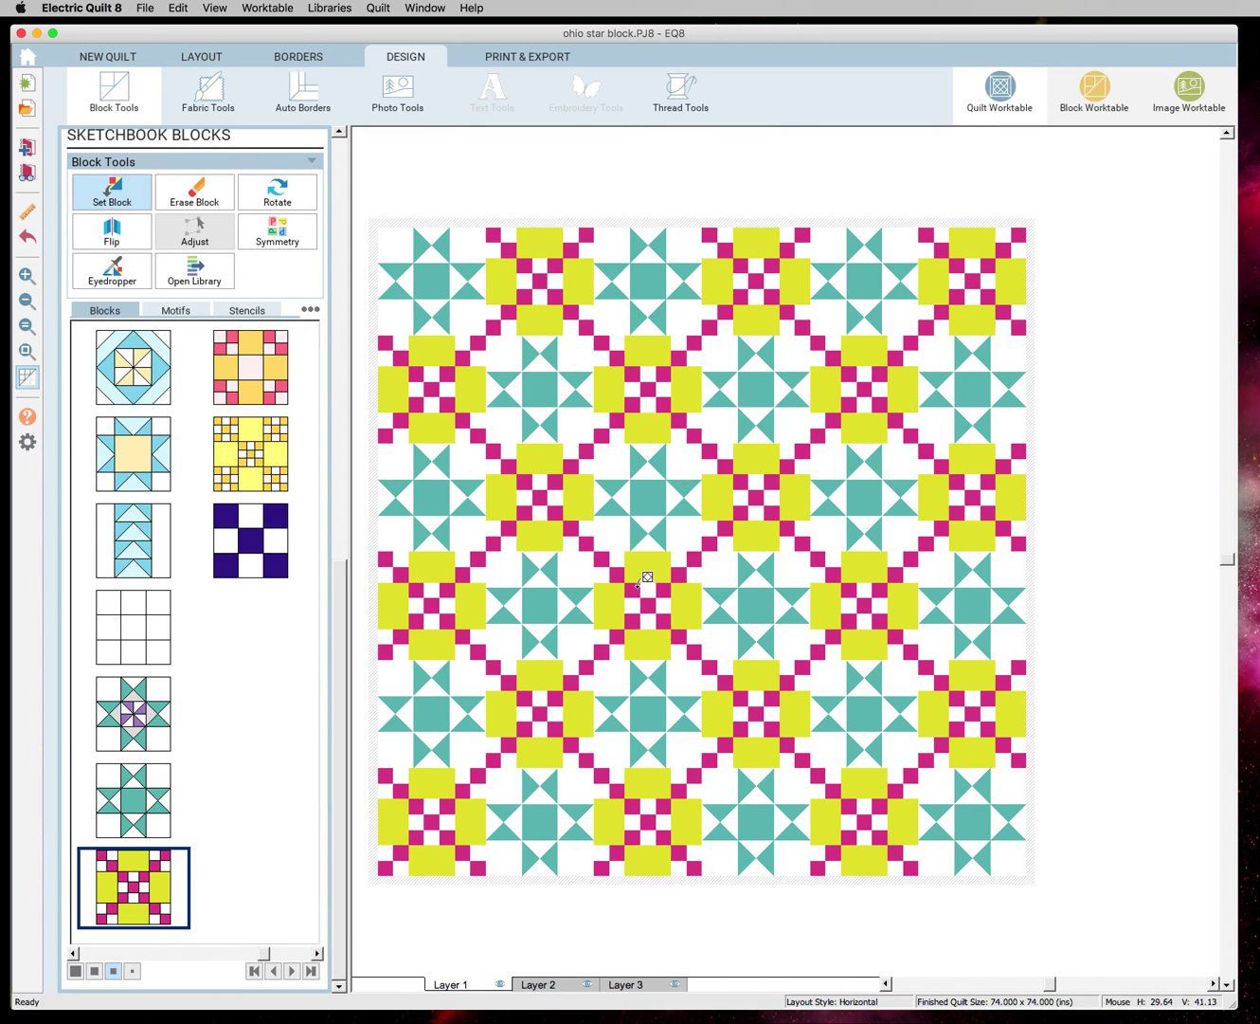
{"action": "right_click", "coordinate": [568, 547]}
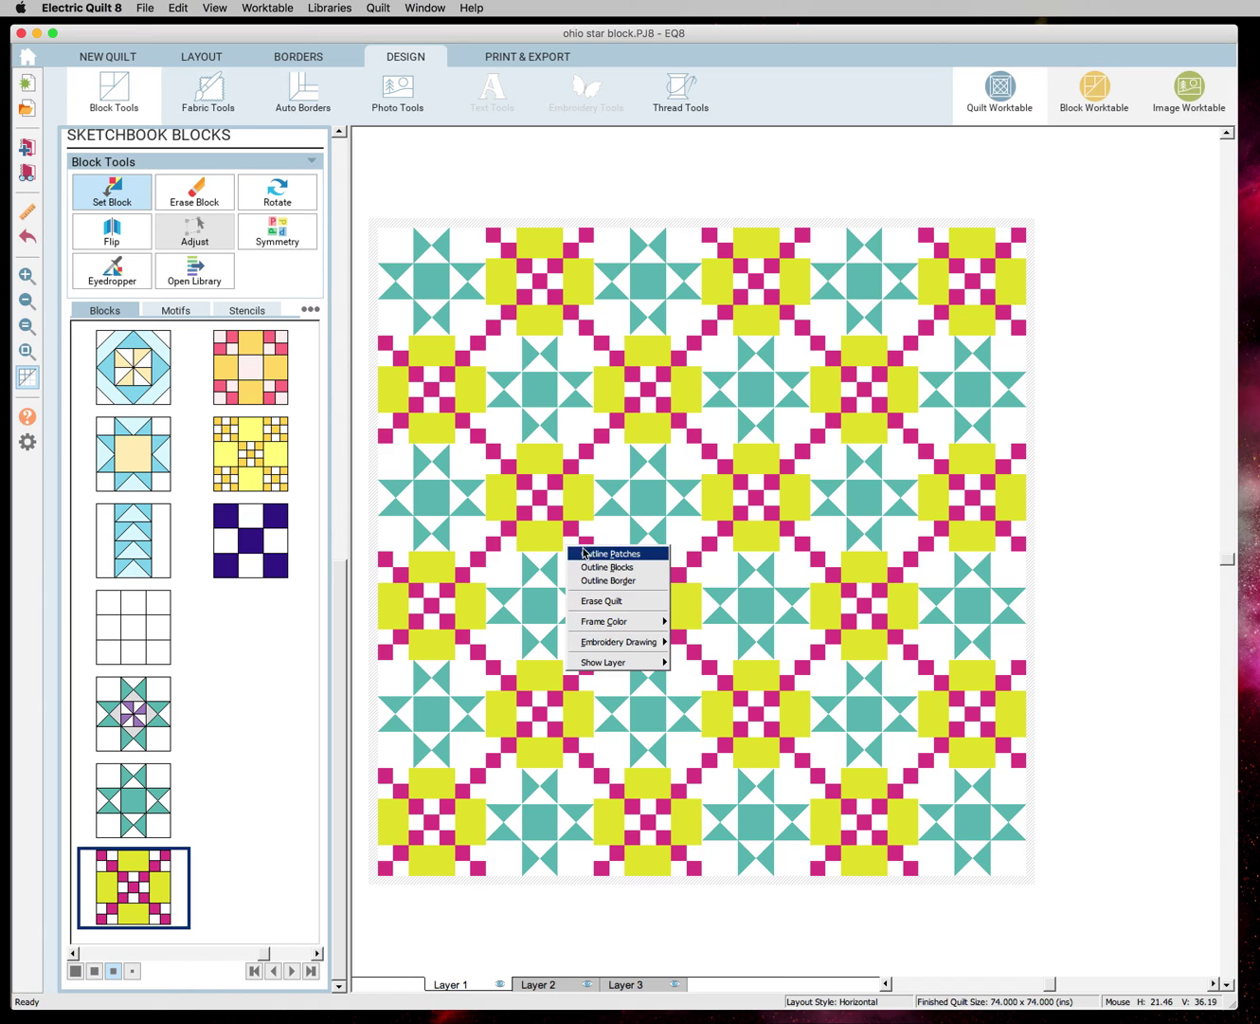
{"action": "left_click", "coordinate": [585, 553]}
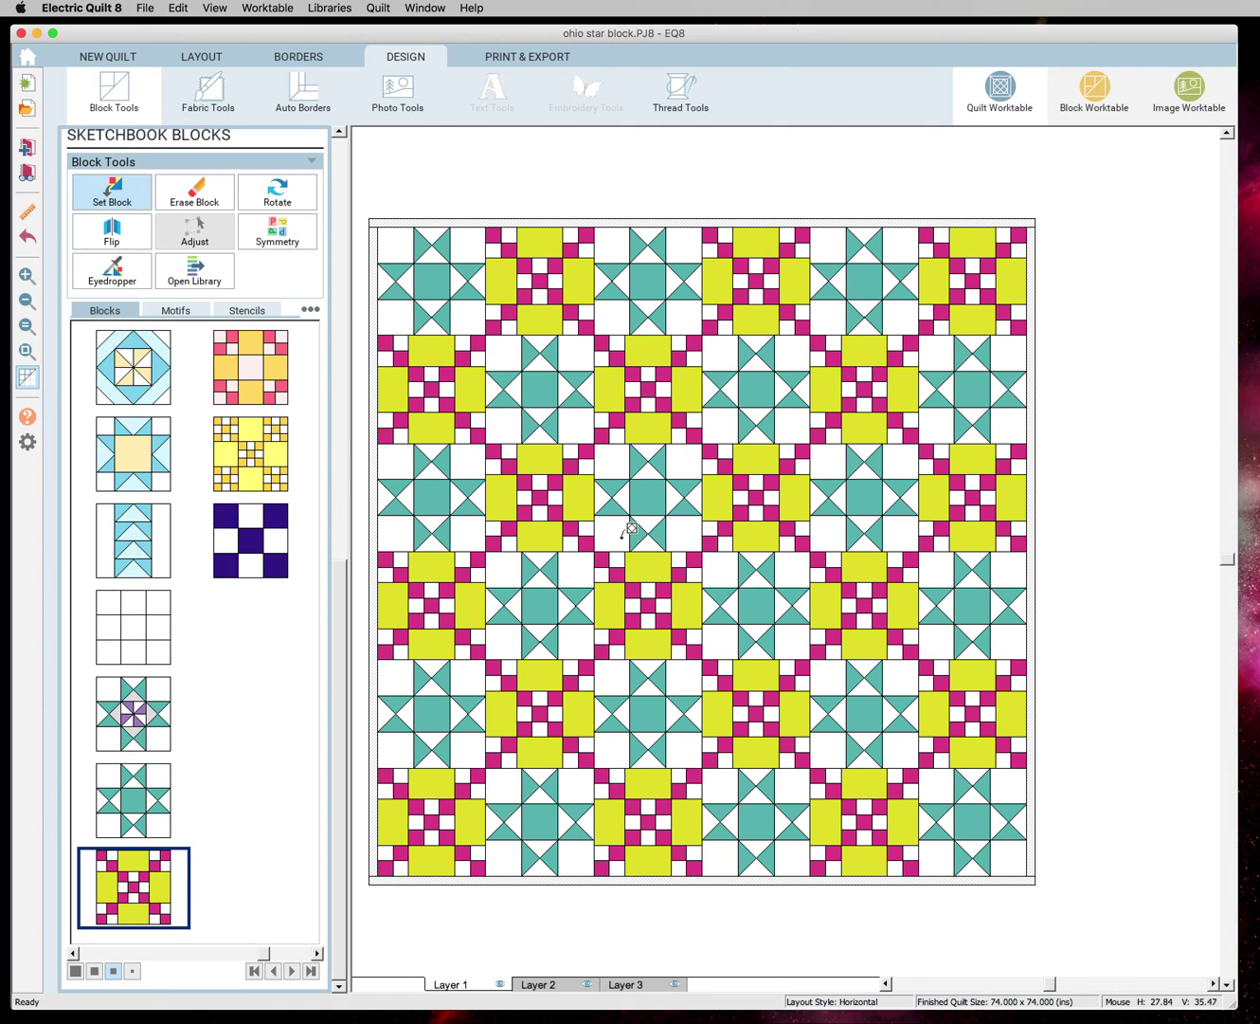
Turn block outlines back on and set the pink-and-yellow block between the stars.
{"action": "right_click", "coordinate": [625, 542]}
{"action": "left_click", "coordinate": [633, 563]}
{"action": "left_click", "coordinate": [252, 380]}
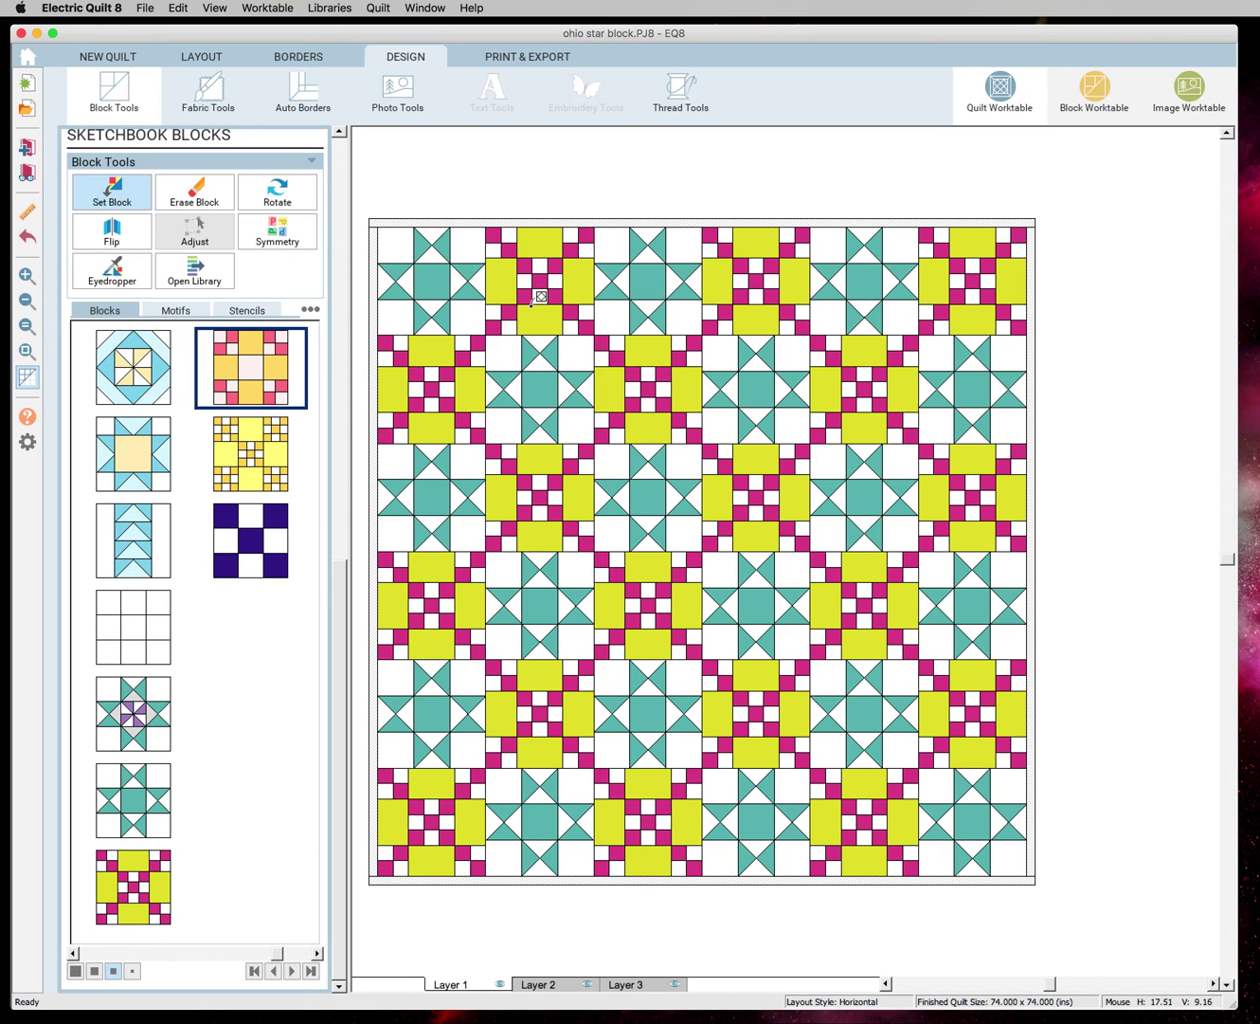
{"action": "left_click", "coordinate": [532, 301], "text": "alt"}
Hide both the patch outlines and the block outlines.
{"action": "right_click", "coordinate": [549, 314]}
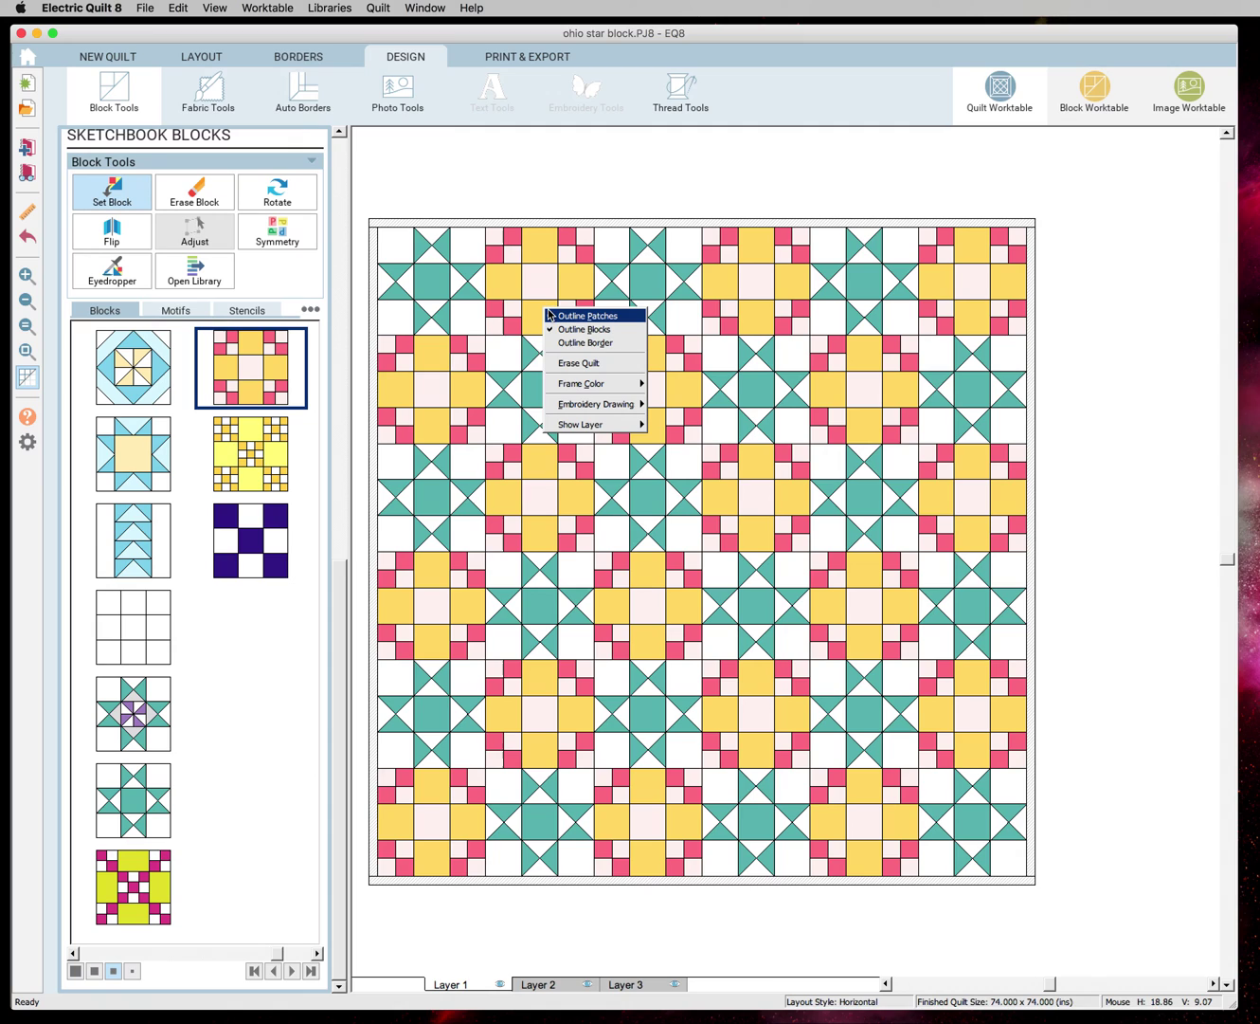
{"action": "left_click", "coordinate": [556, 316]}
{"action": "right_click", "coordinate": [560, 313]}
{"action": "left_click", "coordinate": [587, 331]}
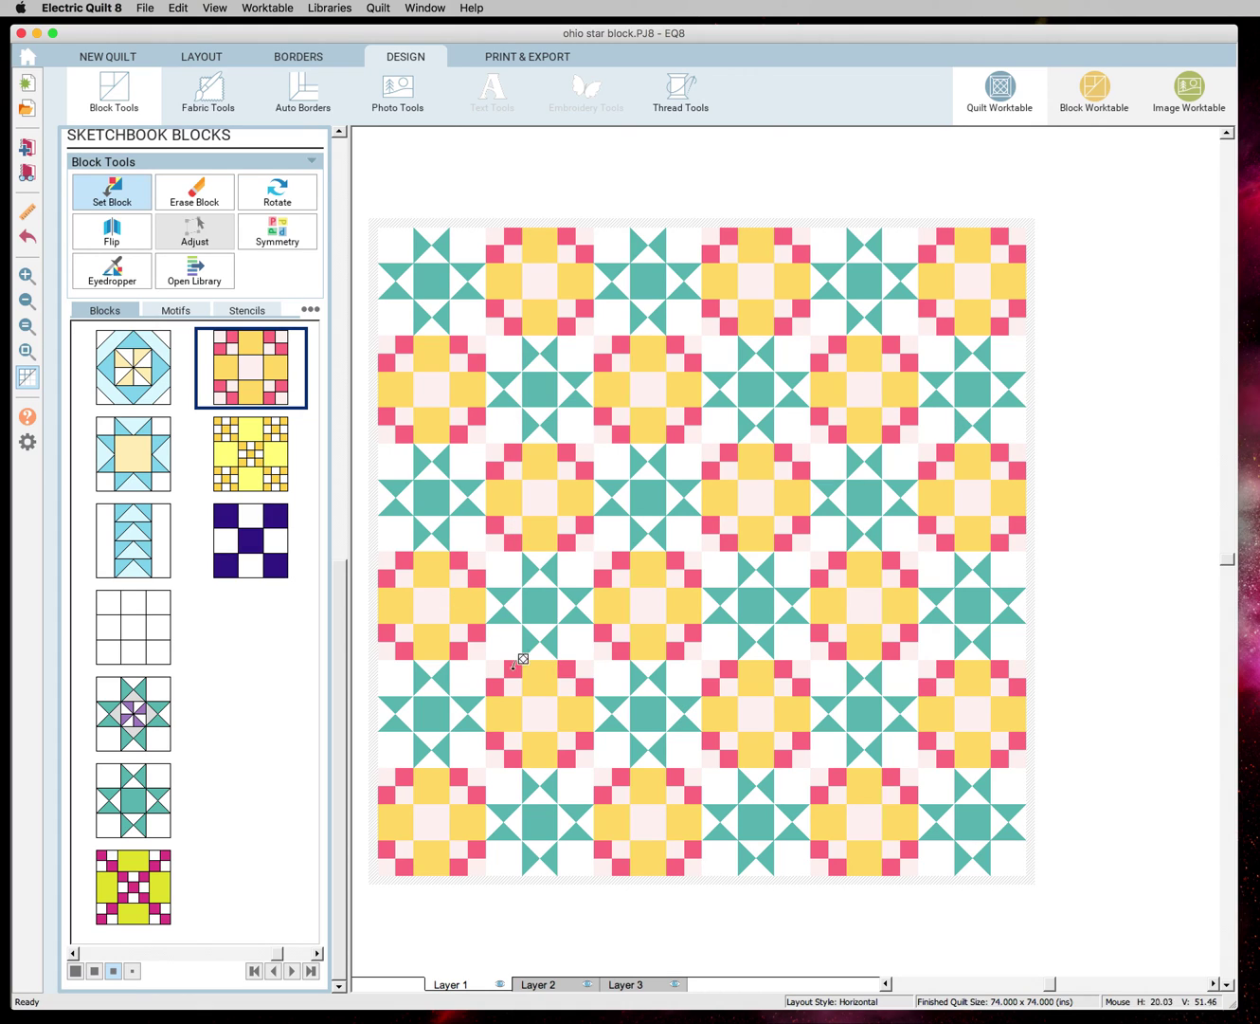
{"action": "left_click", "coordinate": [168, 877]}
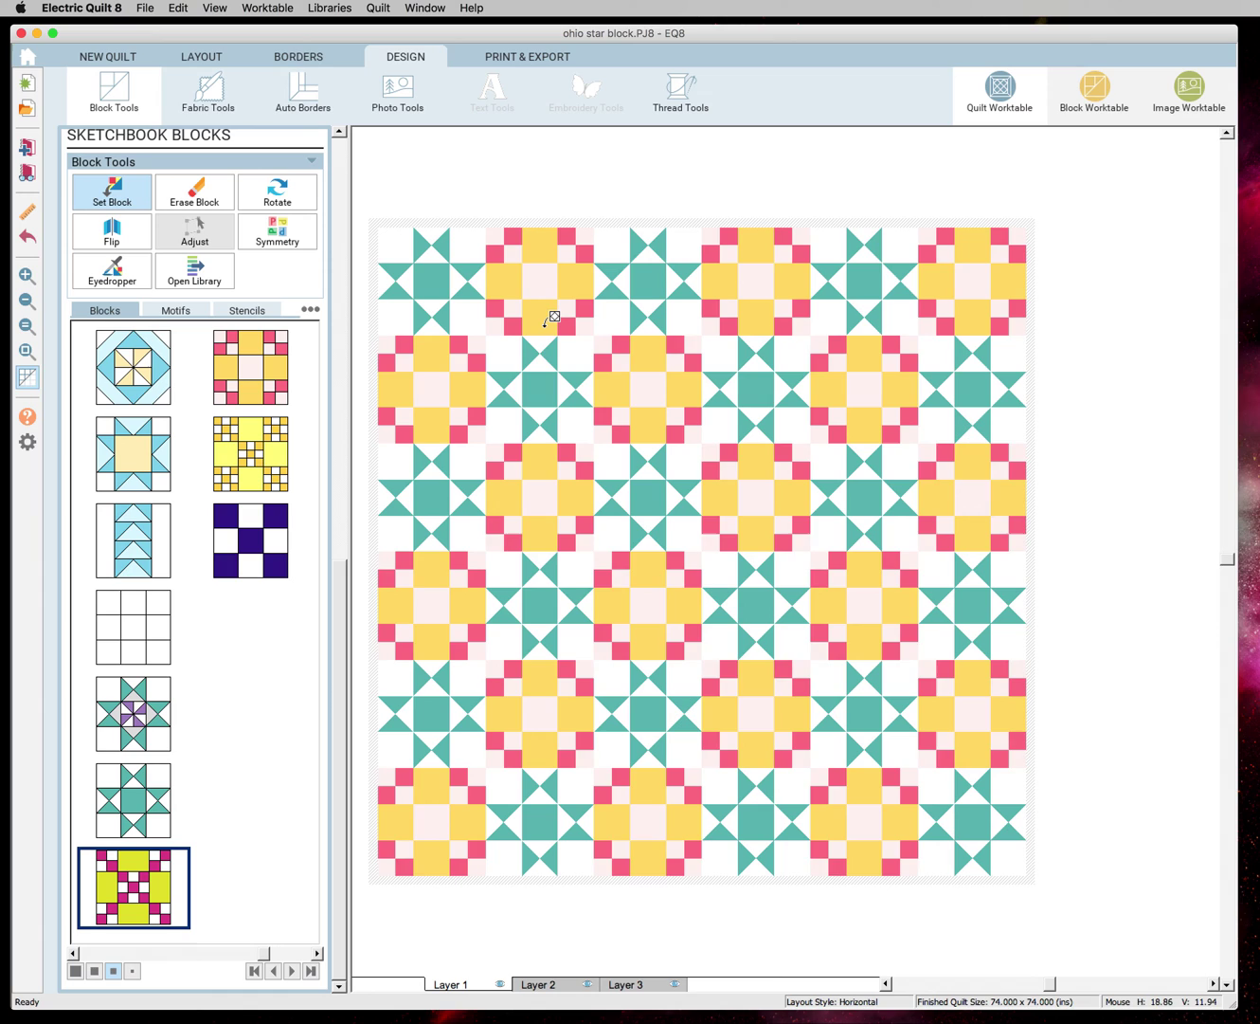
{"action": "left_click", "coordinate": [550, 319], "text": "super"}
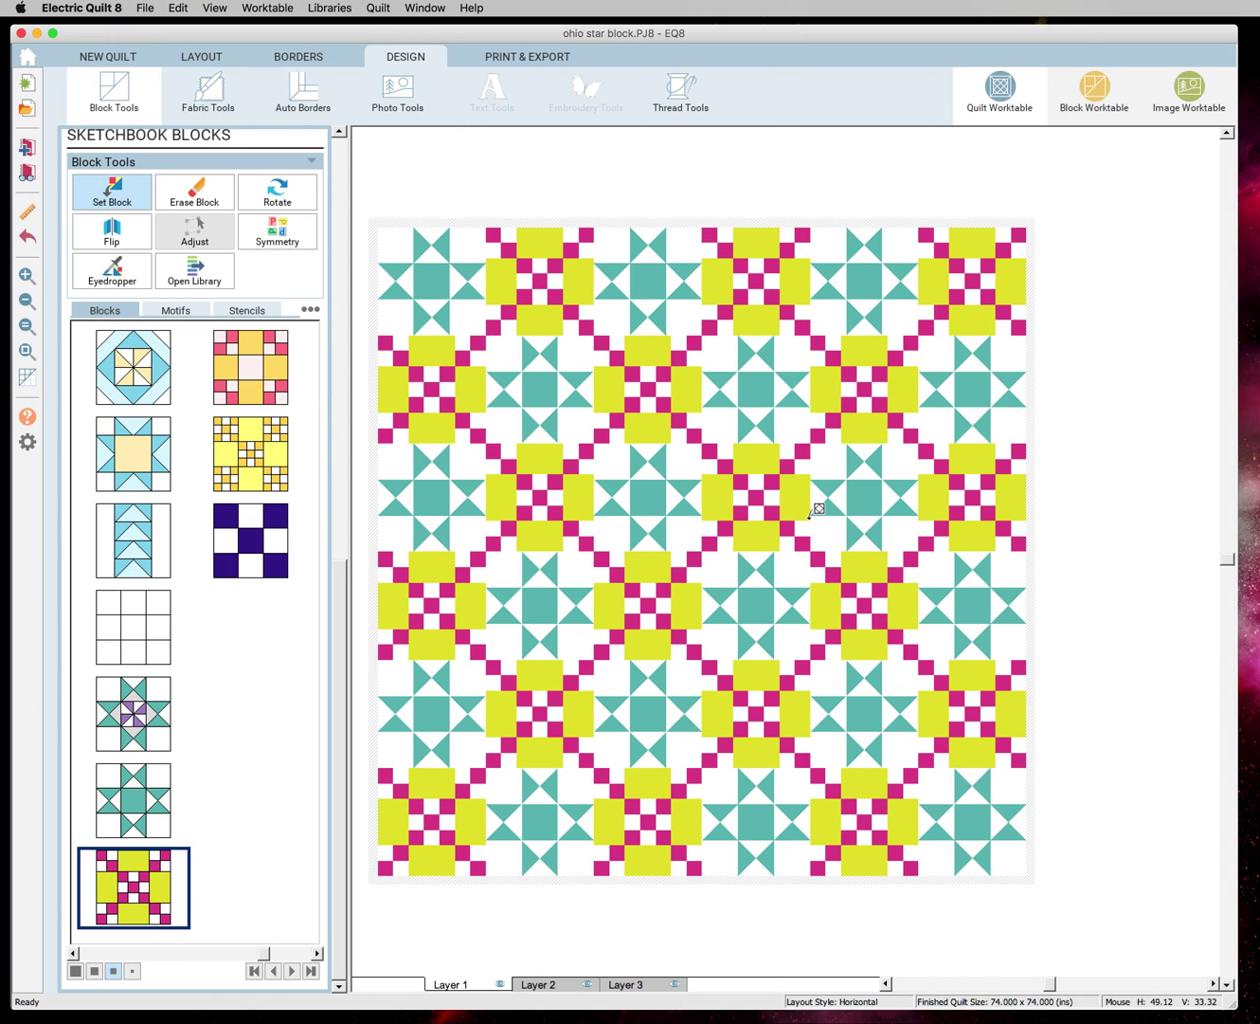
{"action": "left_click", "coordinate": [249, 353]}
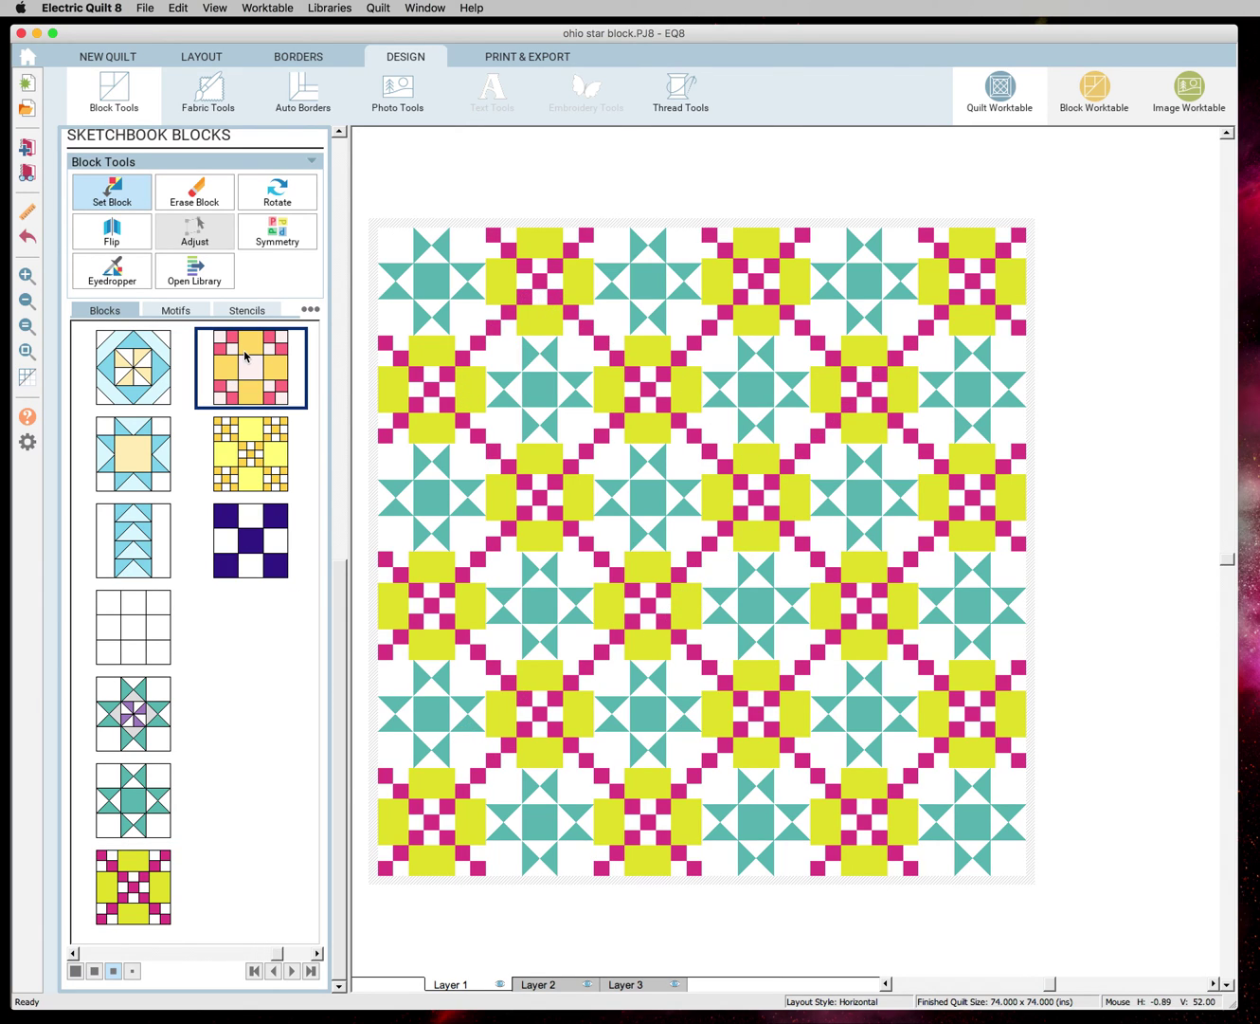
{"action": "left_click", "coordinate": [530, 258], "text": "super"}
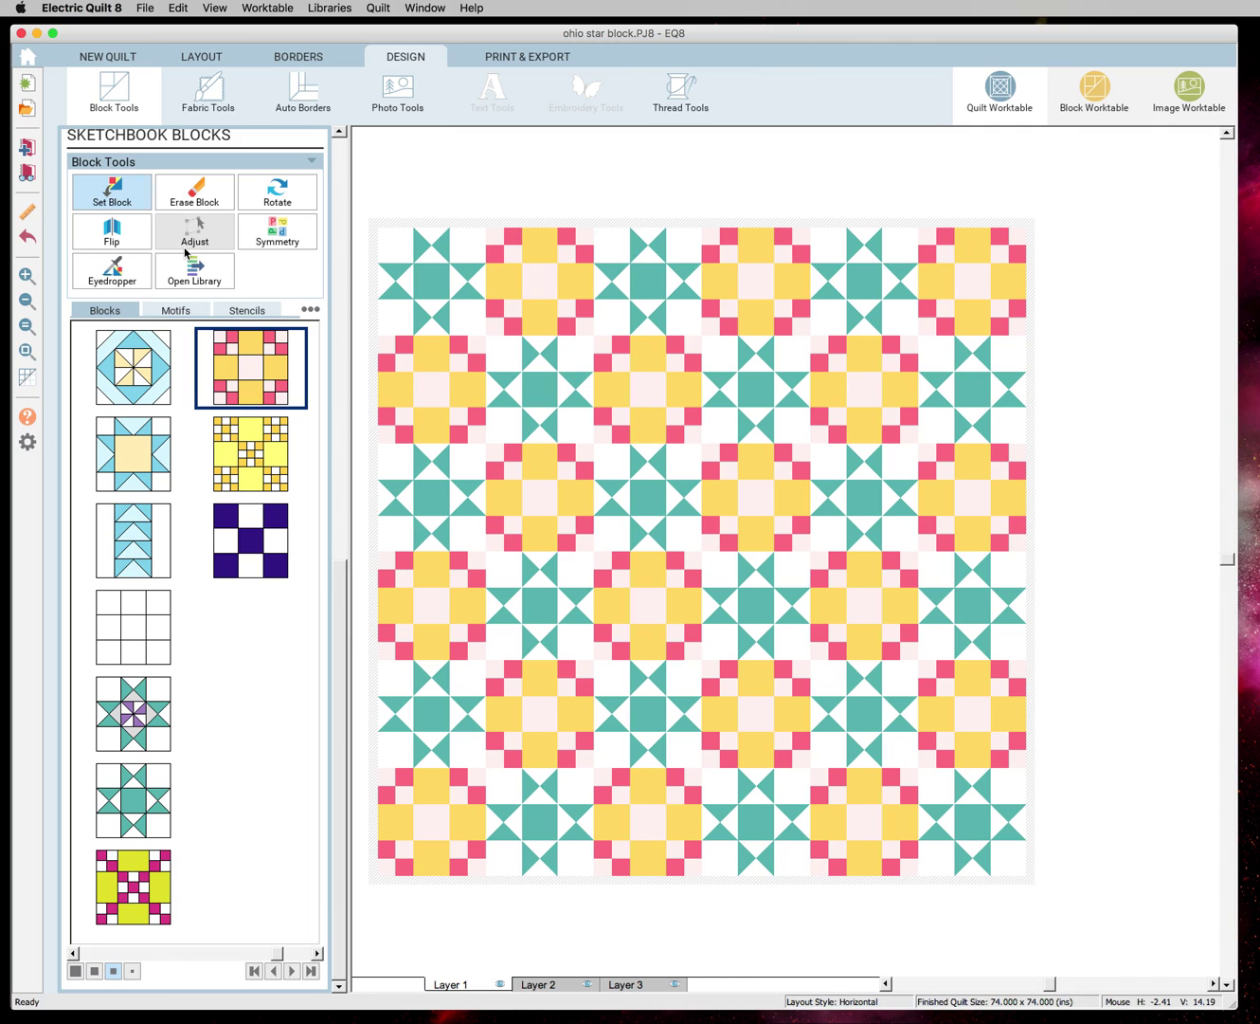
Replace the pink-and-yellow blocks with the yellow checkered Double Nine Patch block.
{"action": "left_click", "coordinate": [248, 462]}
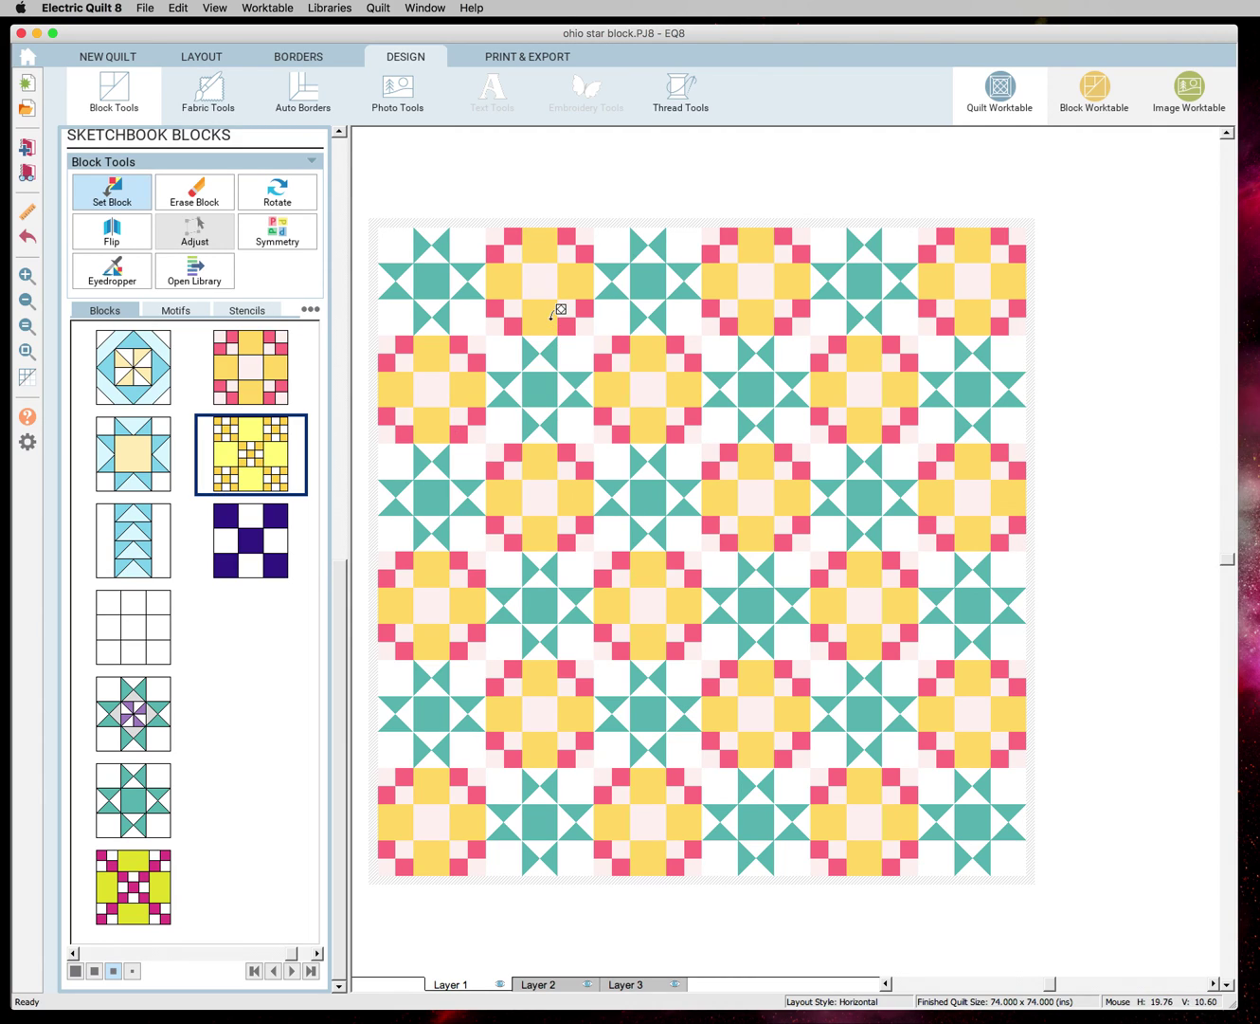
{"action": "left_click", "coordinate": [546, 299], "text": "super"}
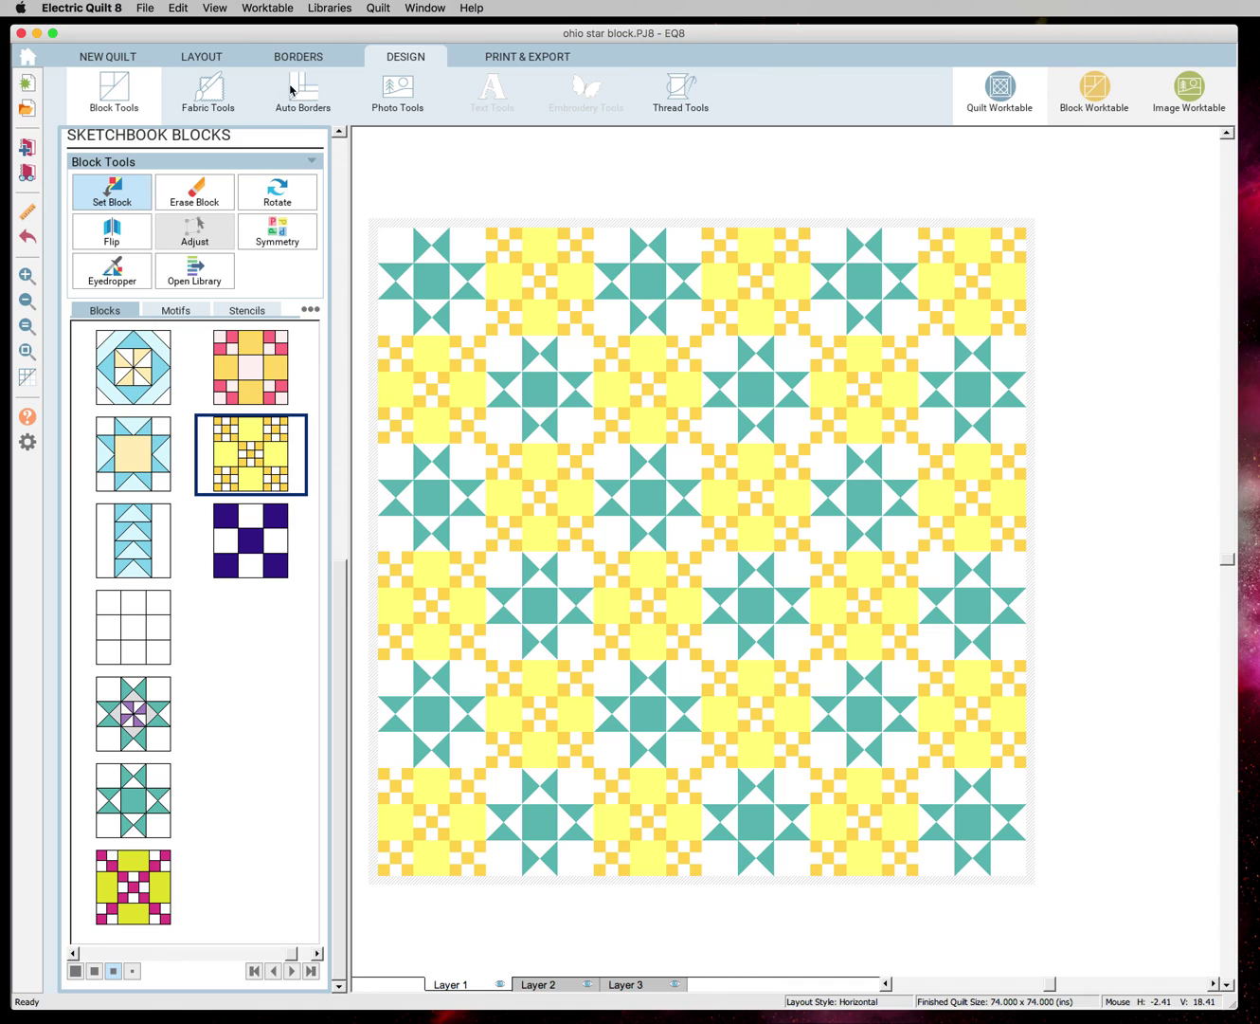
{"action": "scroll", "coordinate": [230, 196], "scroll_direction": "up", "scroll_amount": 1}
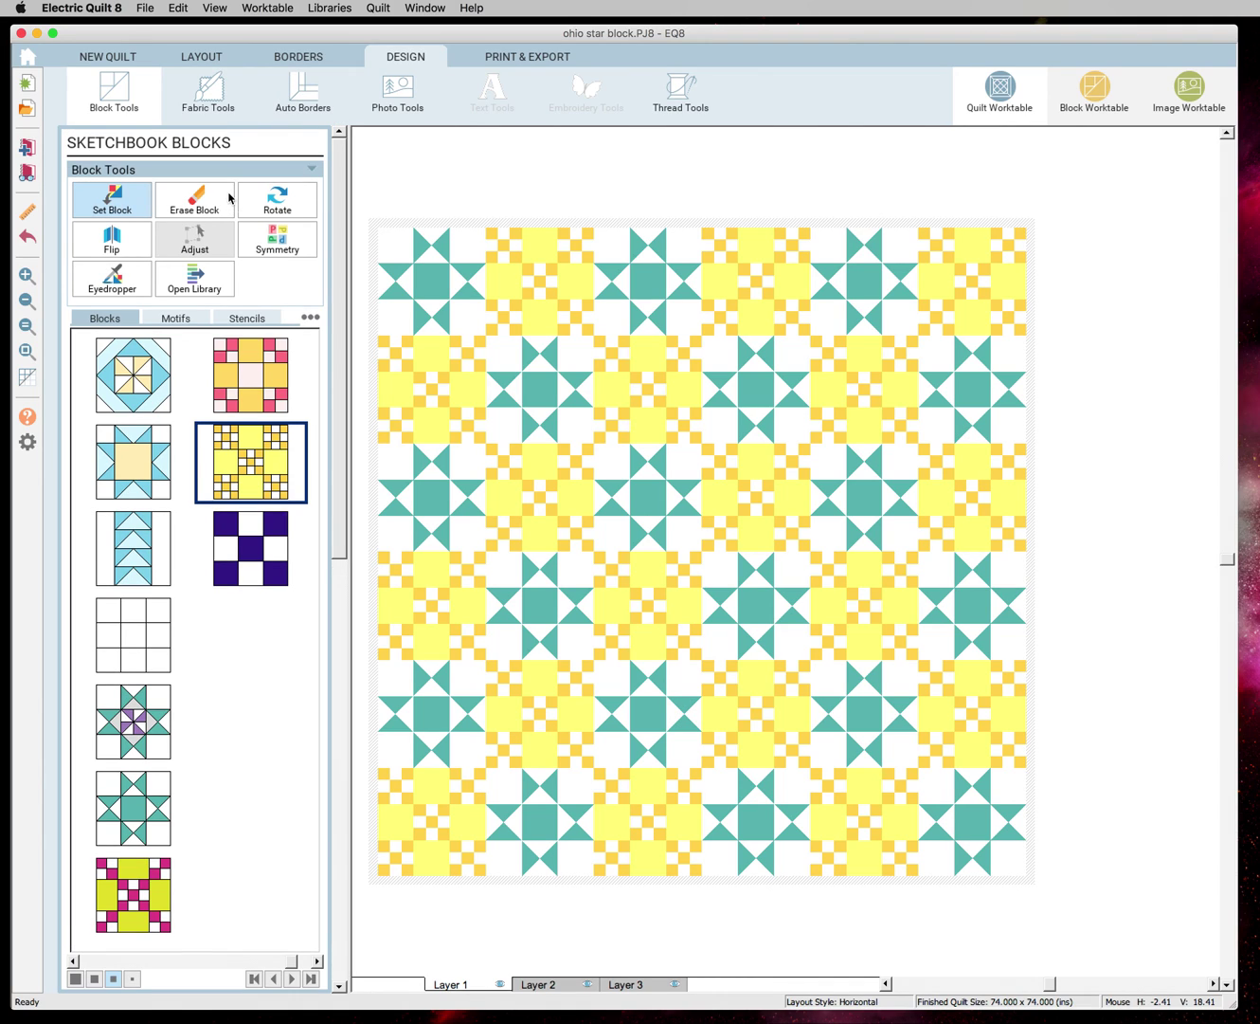
Swap the pale yellow patches to white, then undo that swap and the checkered block placement.
{"action": "left_click", "coordinate": [219, 99]}
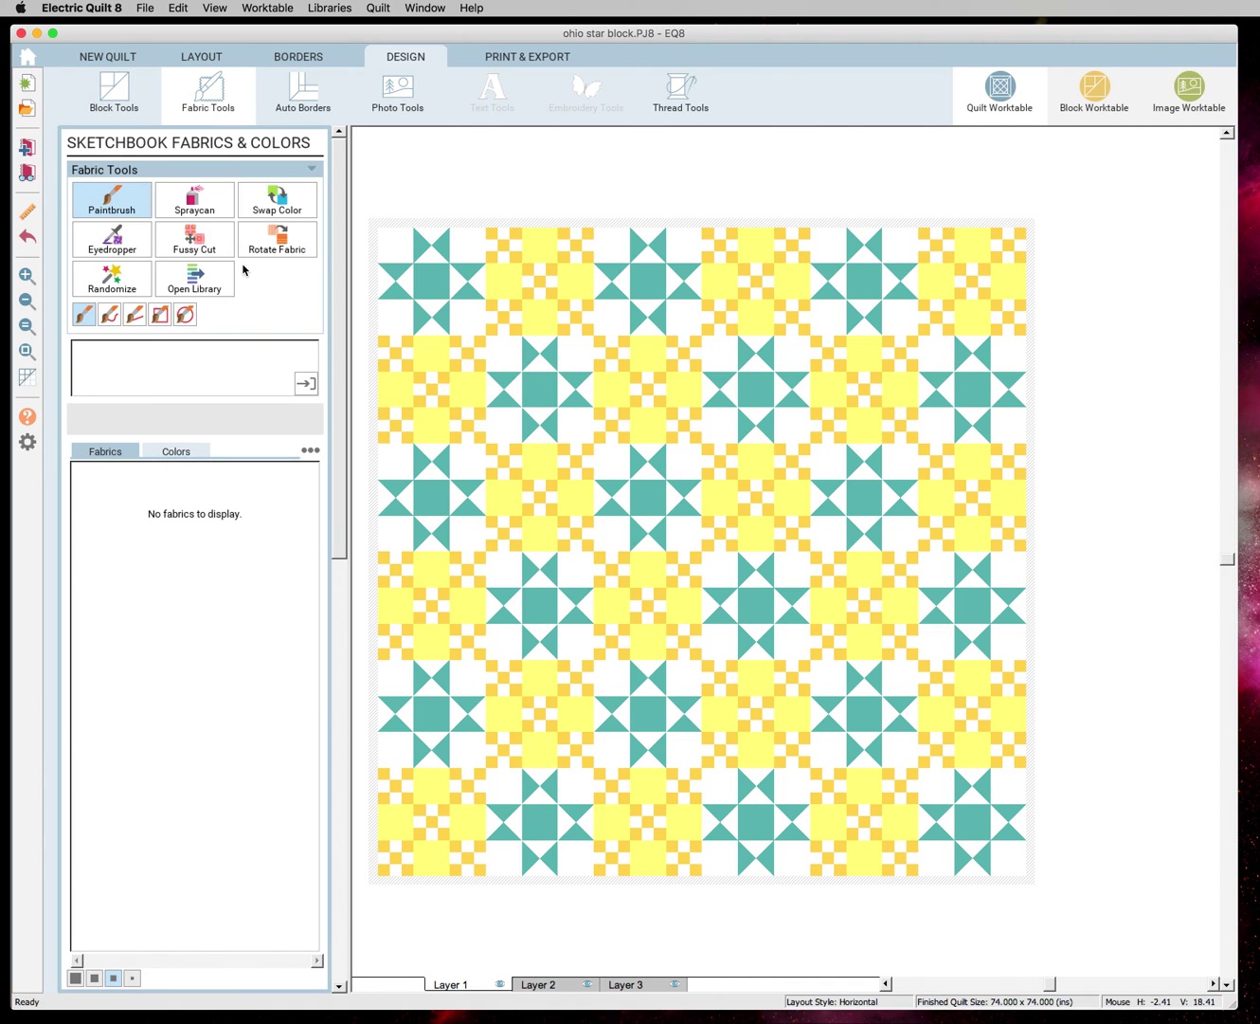
{"action": "left_click", "coordinate": [175, 450]}
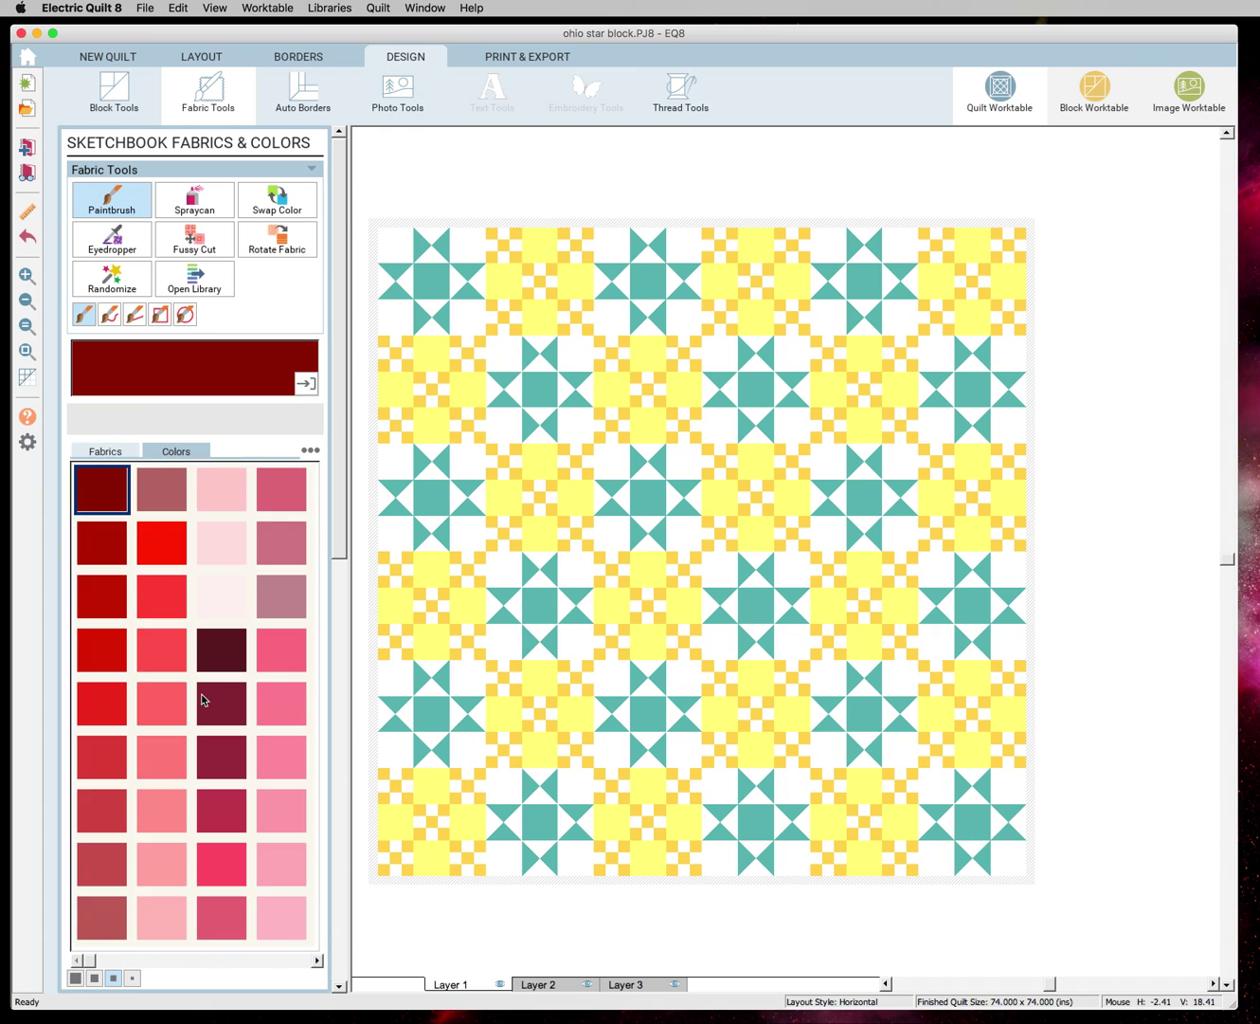
{"action": "left_click_drag", "start_coordinate": [93, 959], "coordinate": [315, 959]}
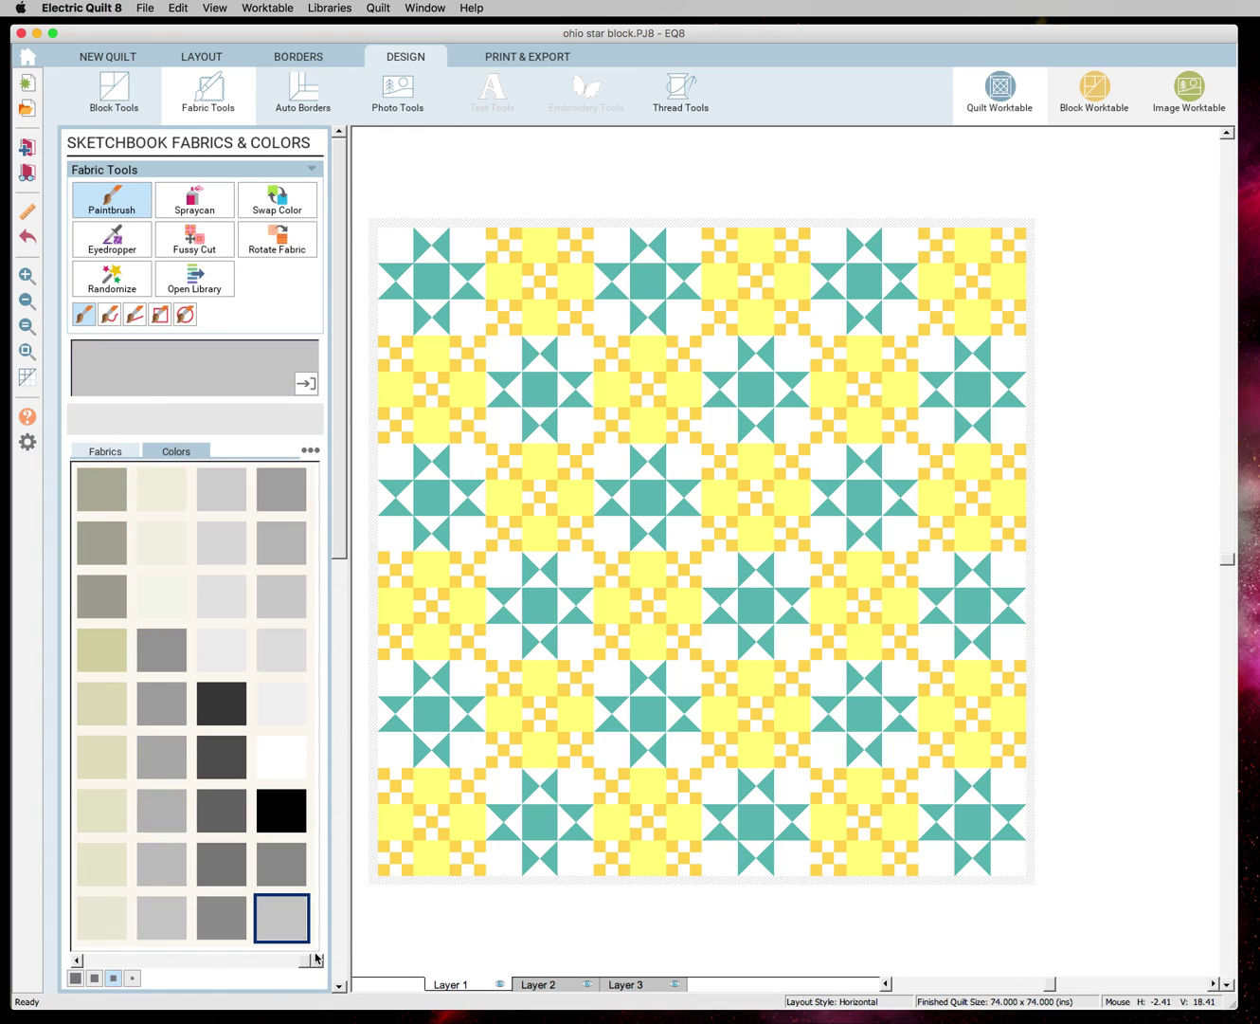
{"action": "left_click", "coordinate": [296, 753]}
{"action": "left_click", "coordinate": [286, 204]}
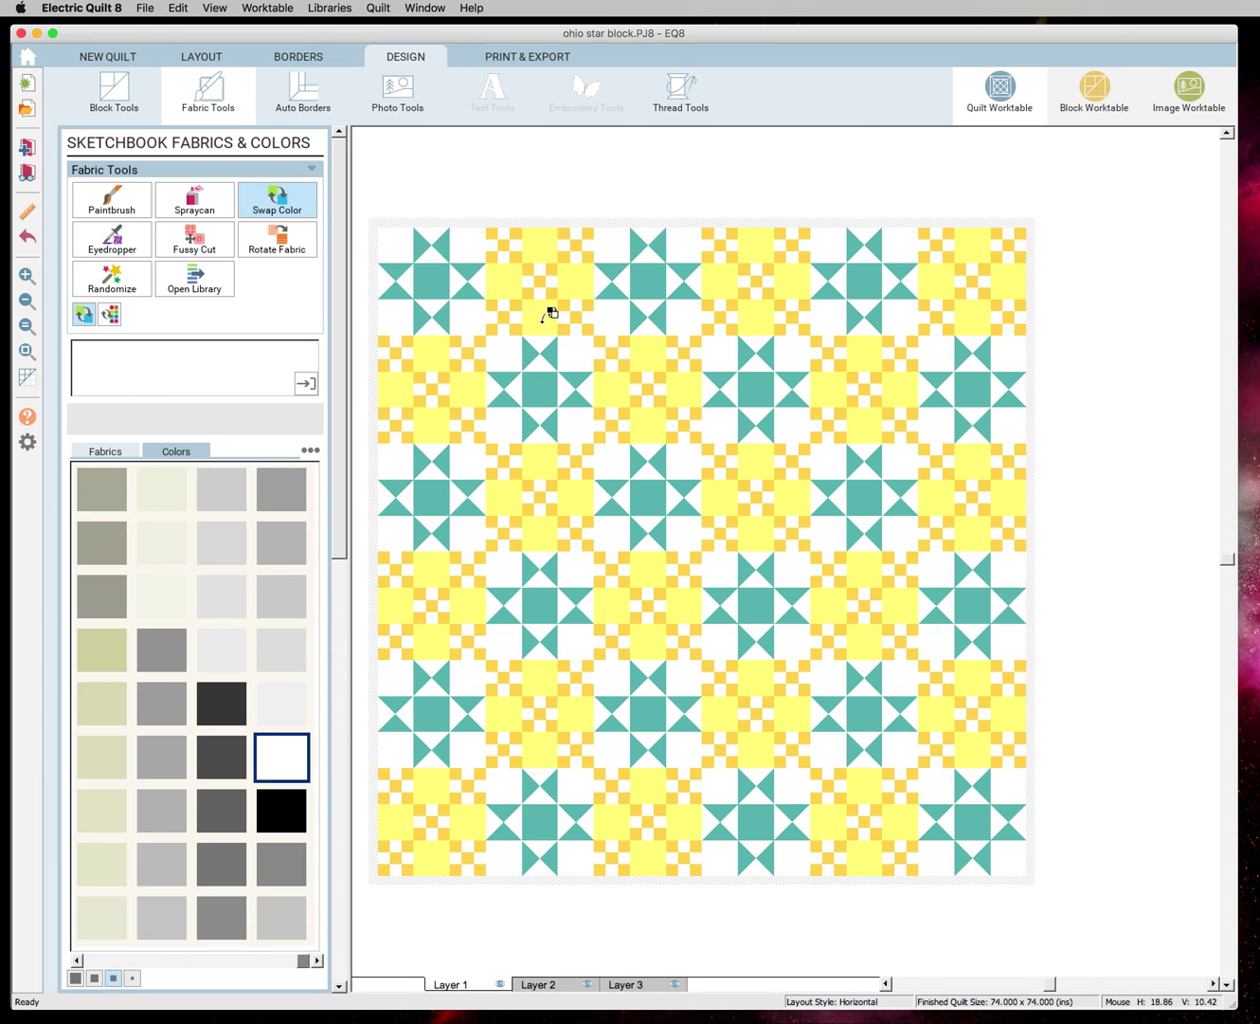
{"action": "left_click", "coordinate": [544, 320]}
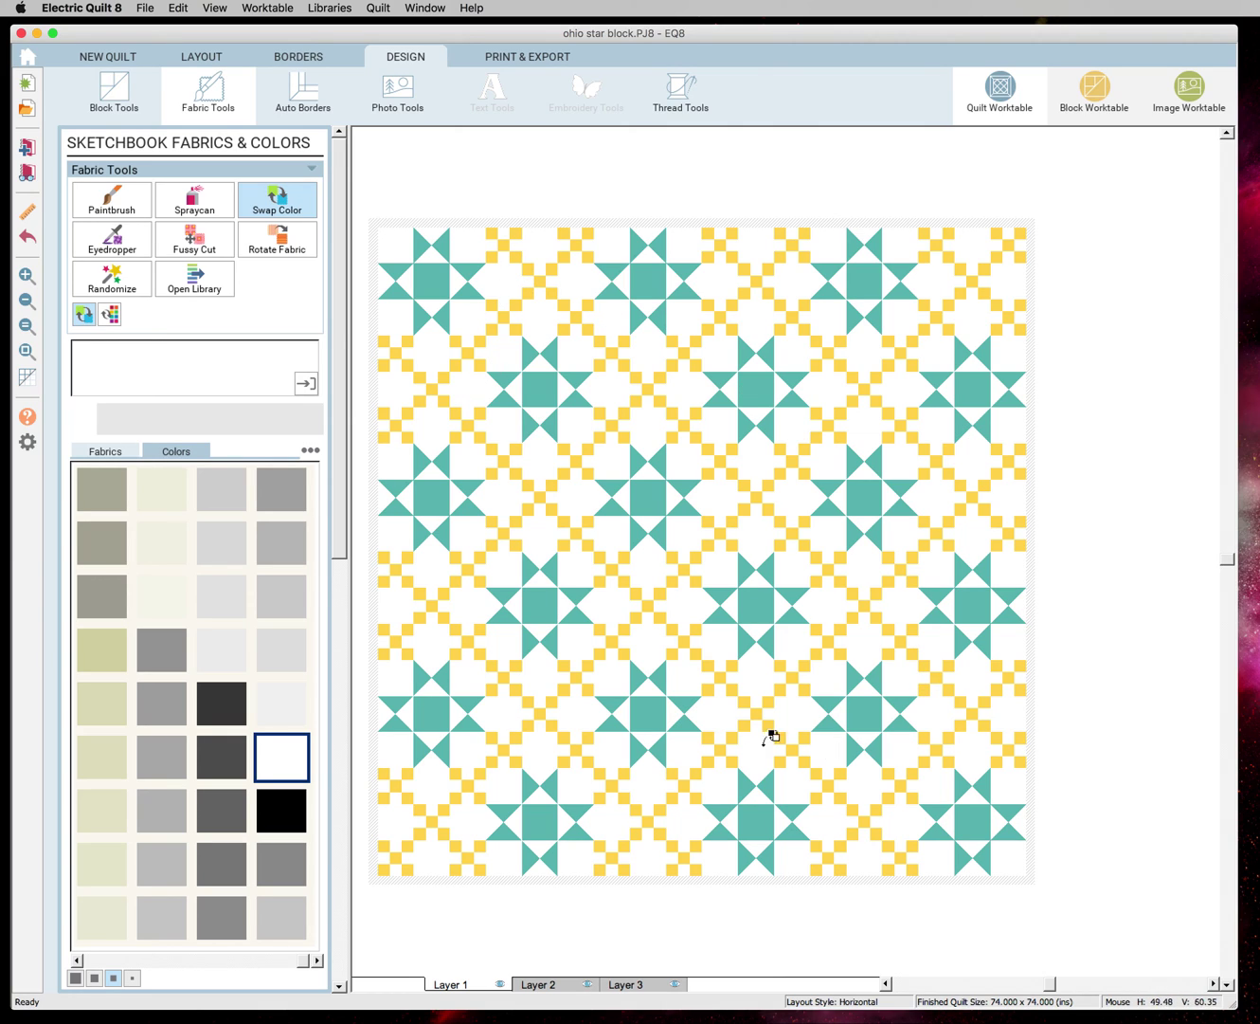
{"action": "left_click", "coordinate": [559, 497]}
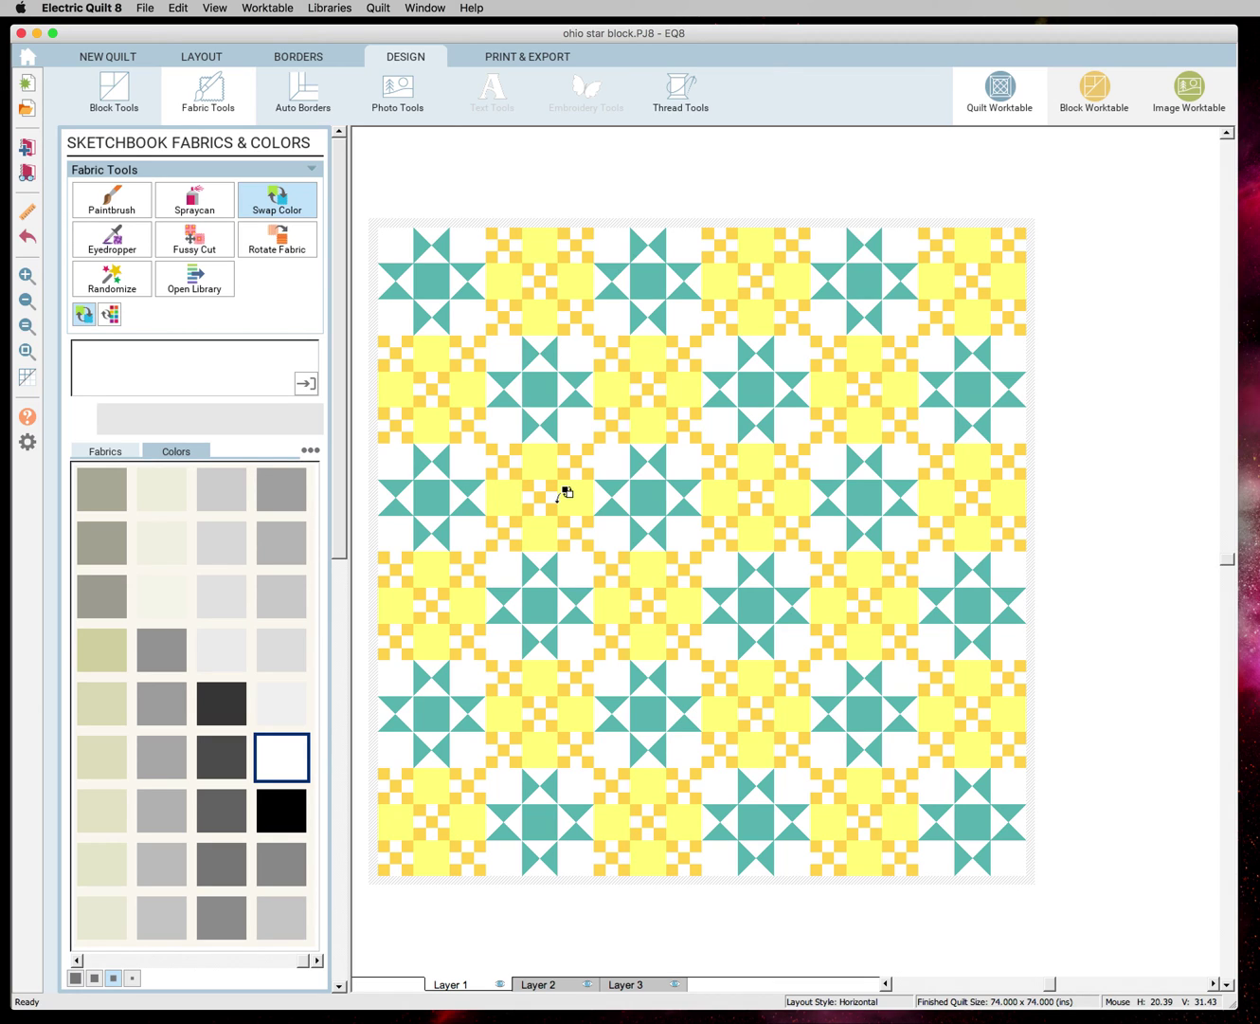
{"action": "left_click", "coordinate": [617, 504]}
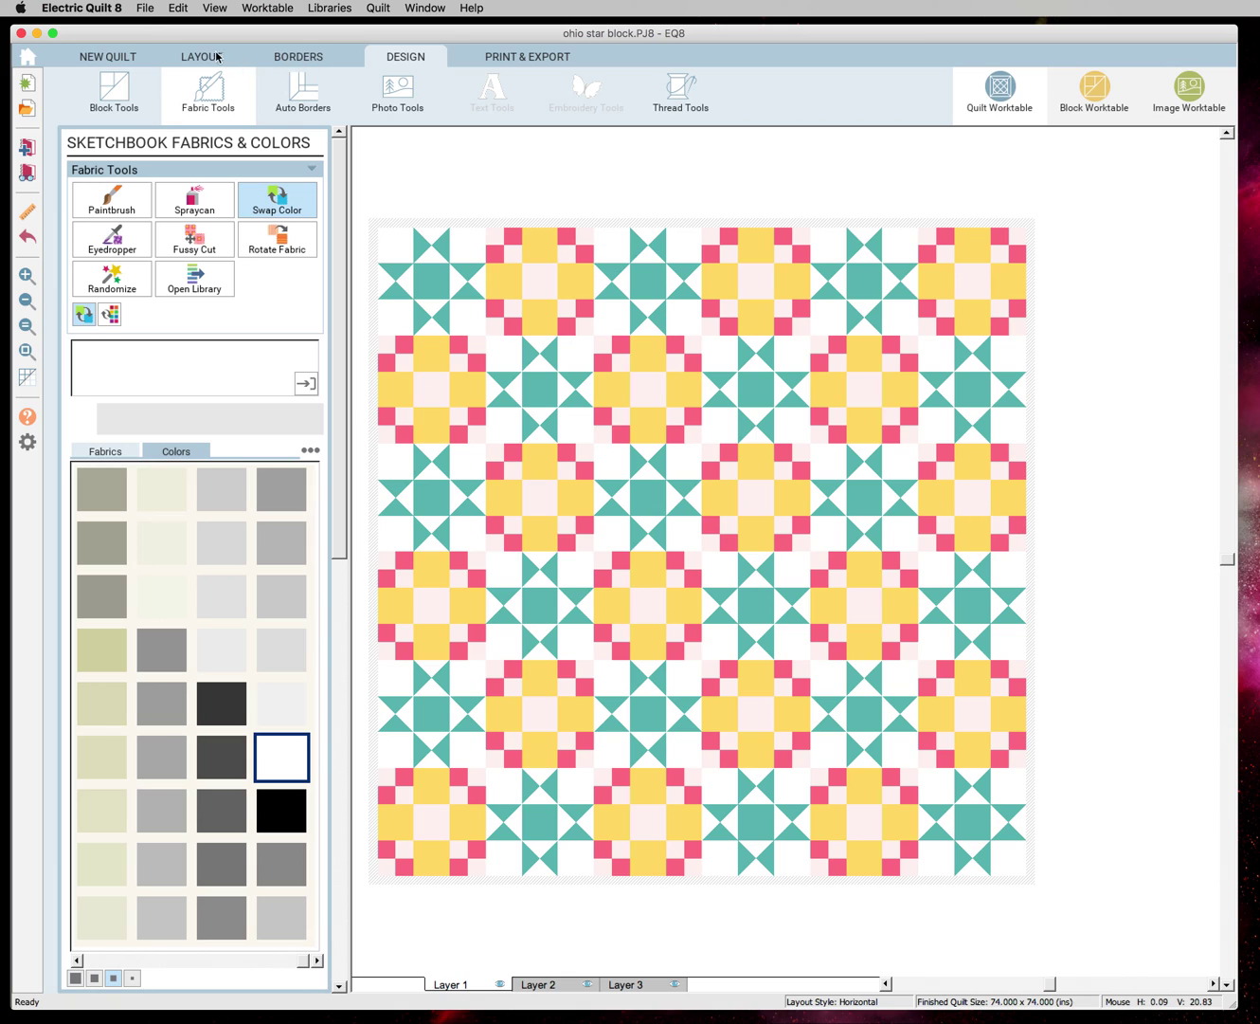
Fill the alternate positions with the yellow checkered block and turn its pale yellow patches white.
{"action": "left_click", "coordinate": [131, 88]}
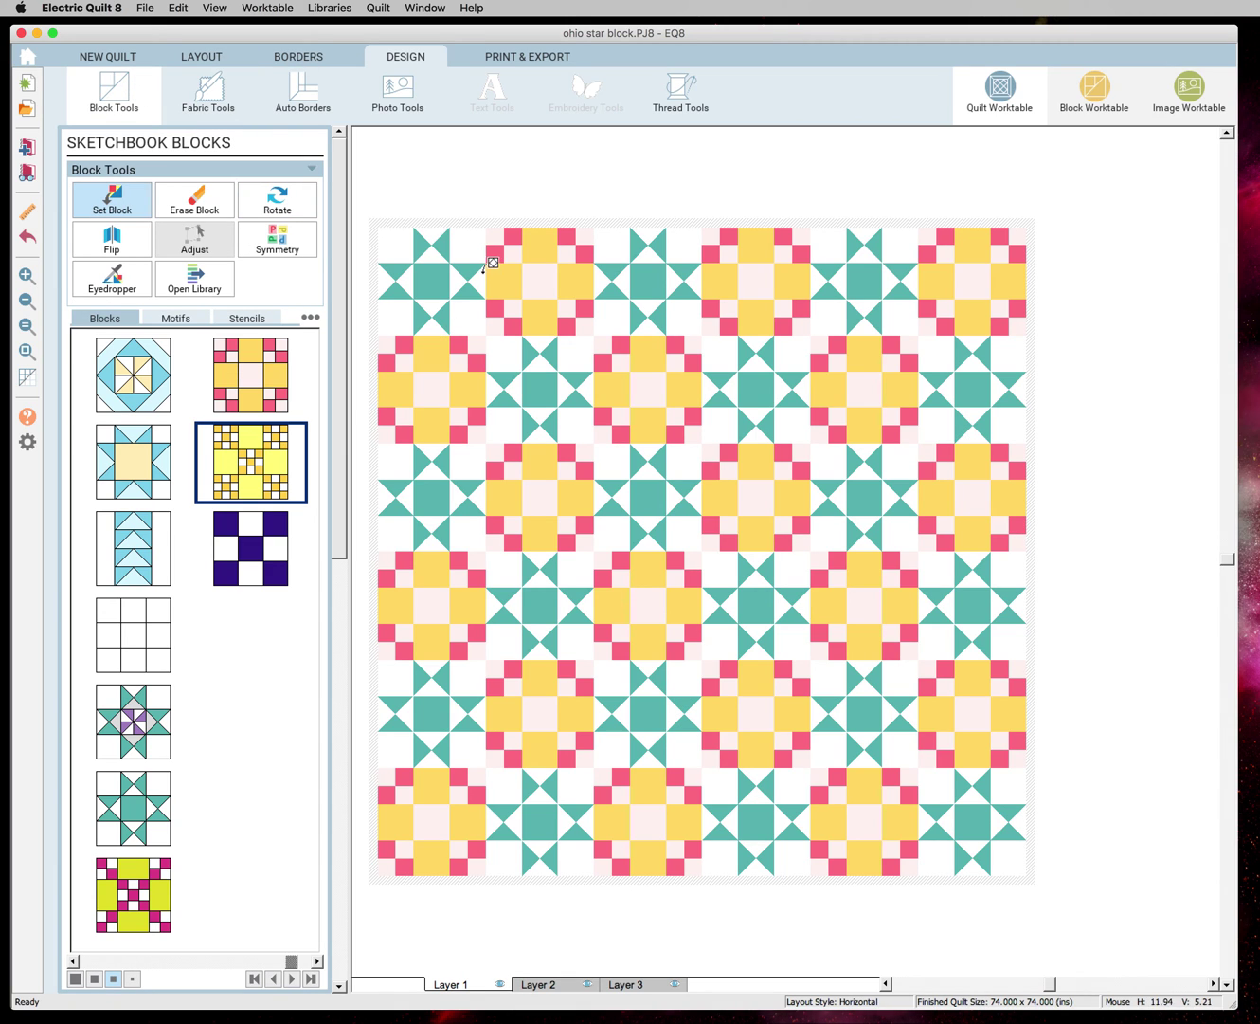
{"action": "left_click", "coordinate": [537, 270], "text": "super"}
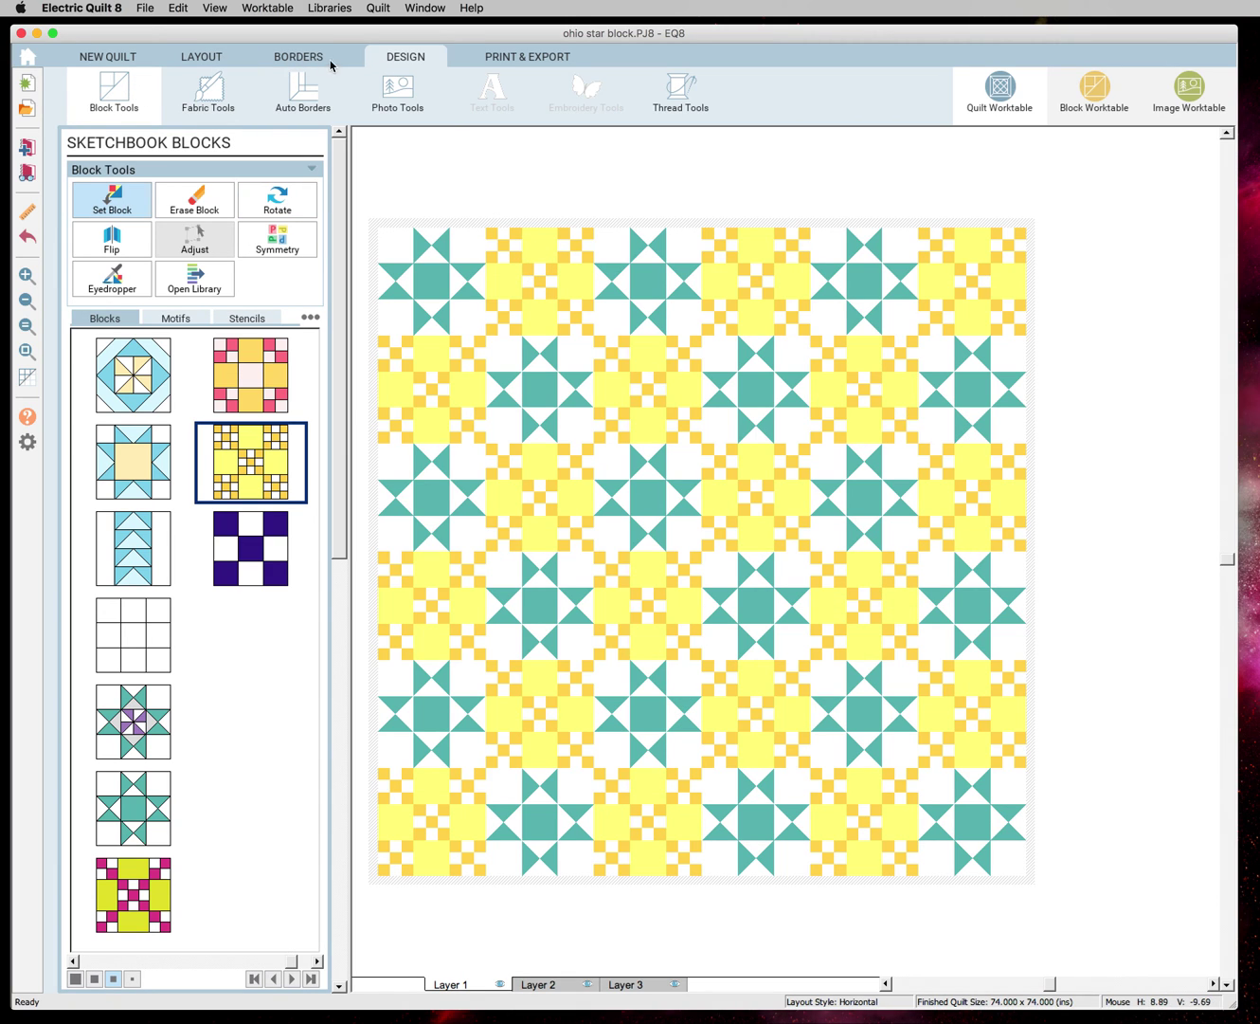
{"action": "left_click", "coordinate": [211, 94]}
{"action": "left_click", "coordinate": [448, 334]}
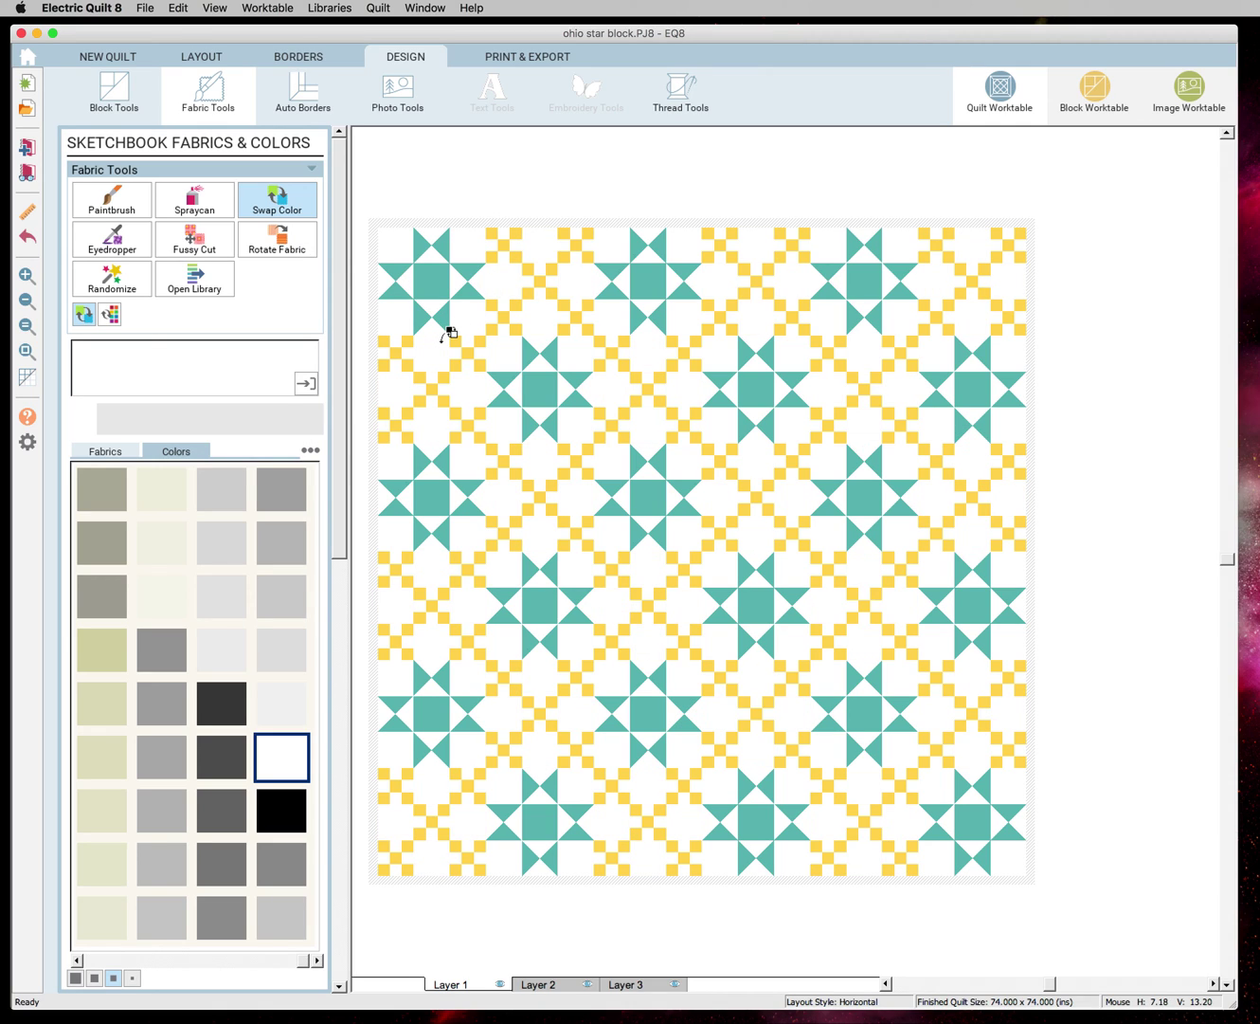
Compare the white swap by undoing and reapplying it twice, then zoom in and back out.
{"action": "key", "text": "super+z"}
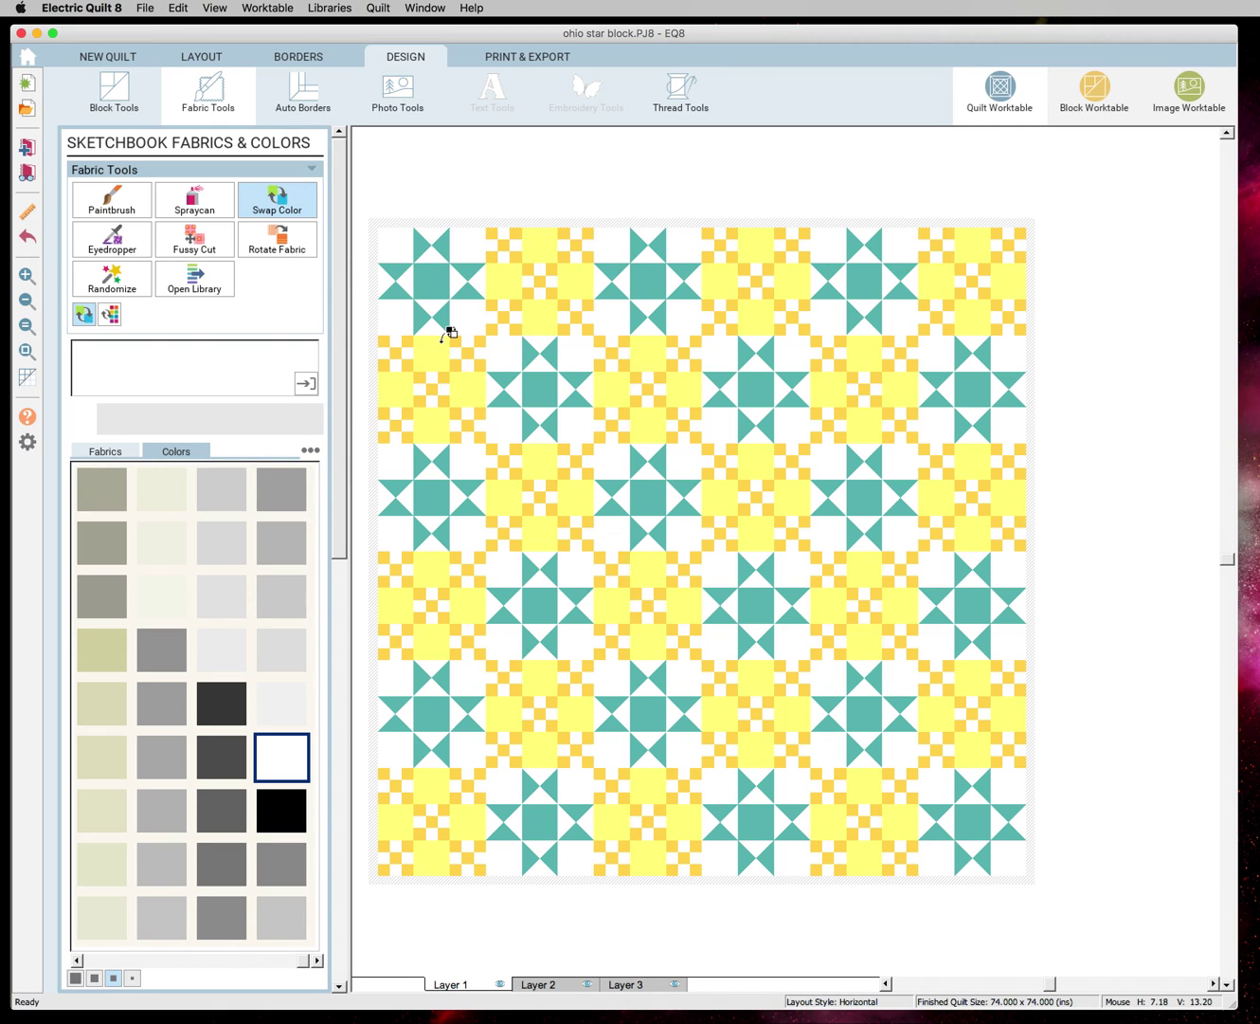
{"action": "left_click", "coordinate": [448, 334]}
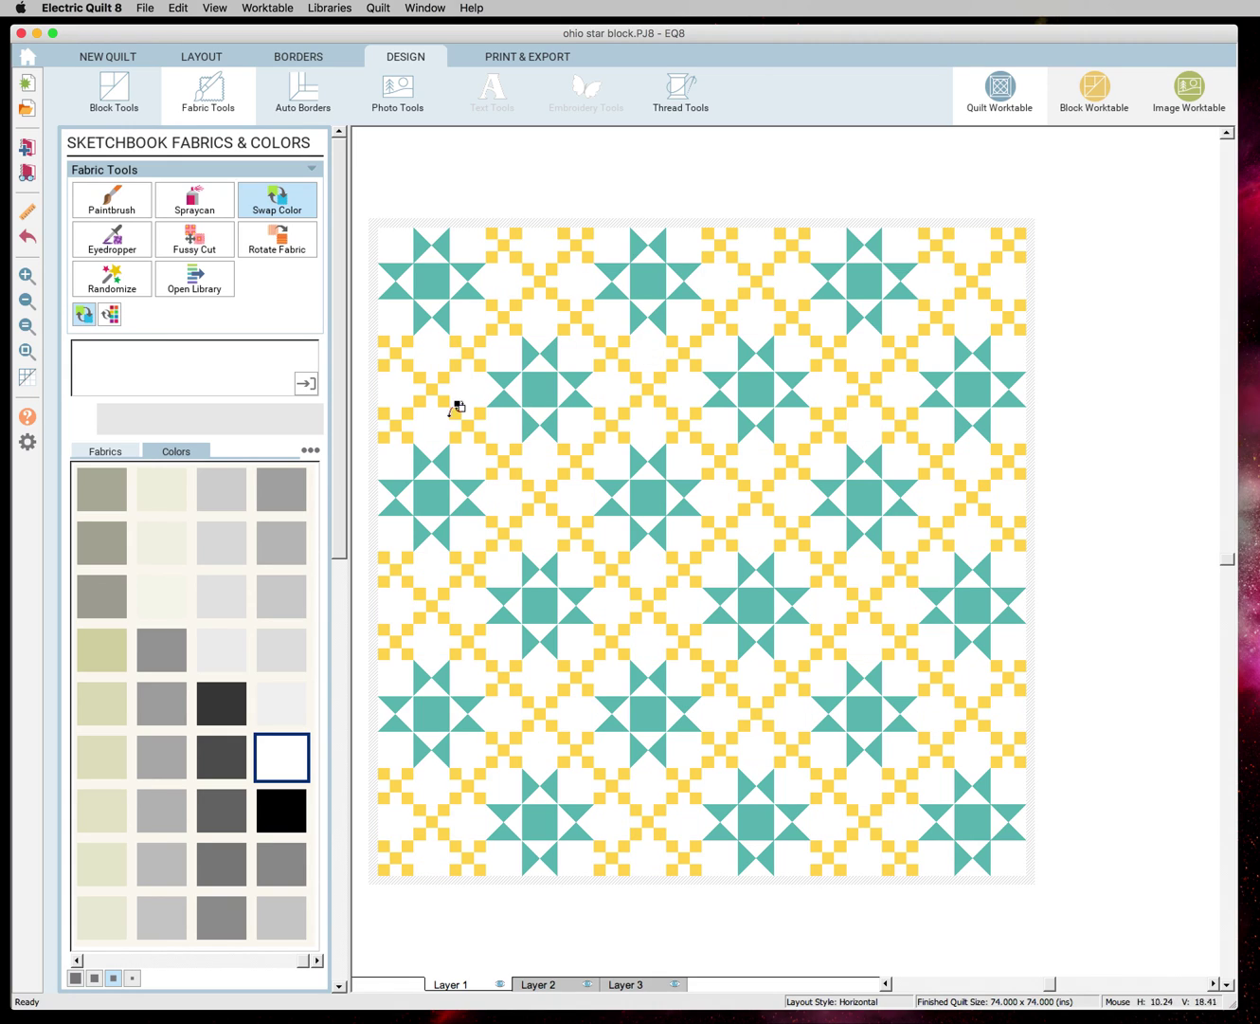
{"action": "key", "text": "super+z"}
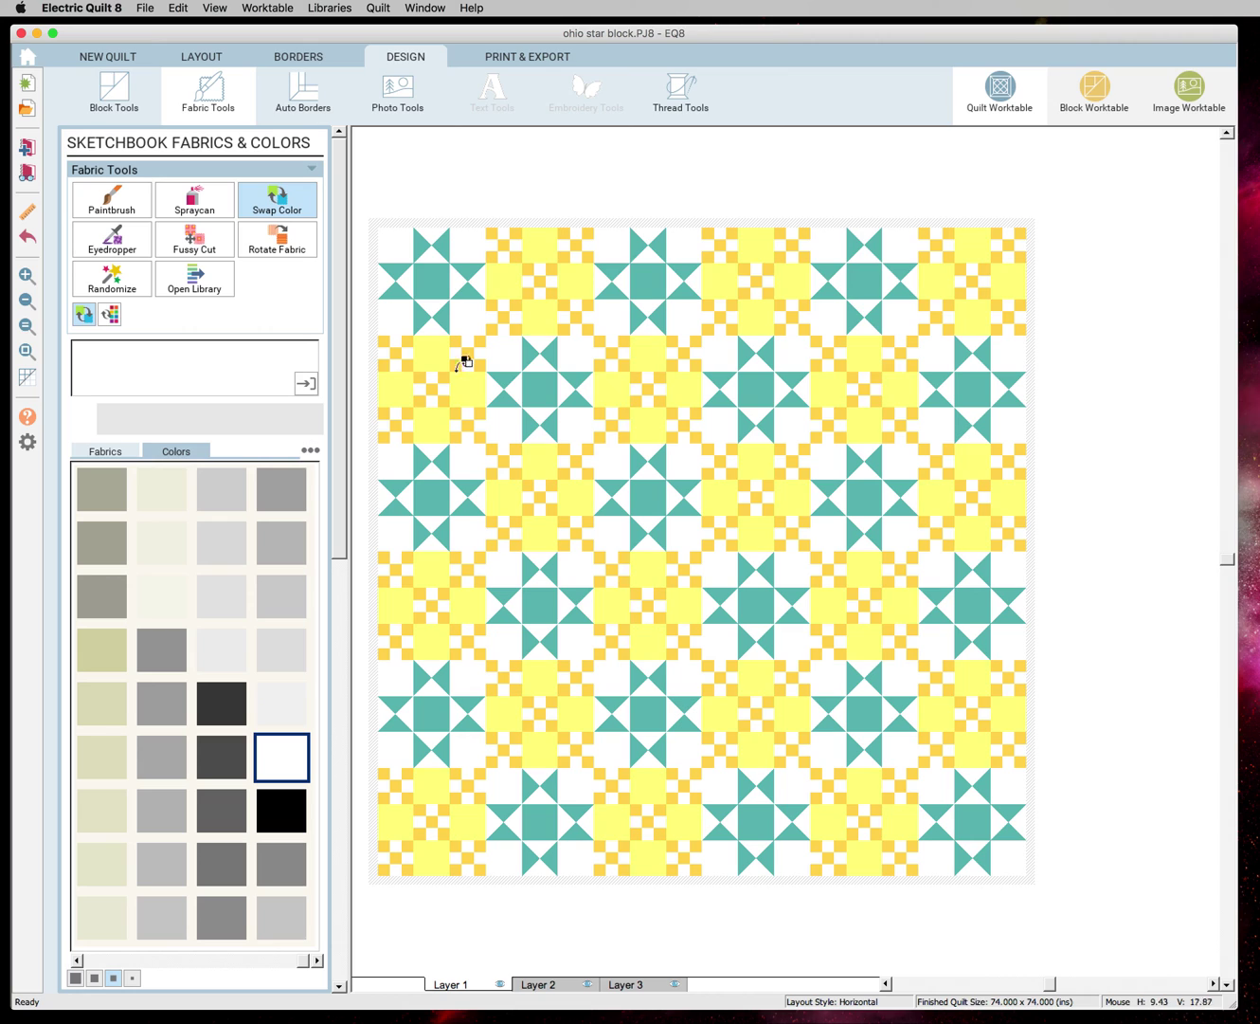
{"action": "left_click", "coordinate": [448, 361]}
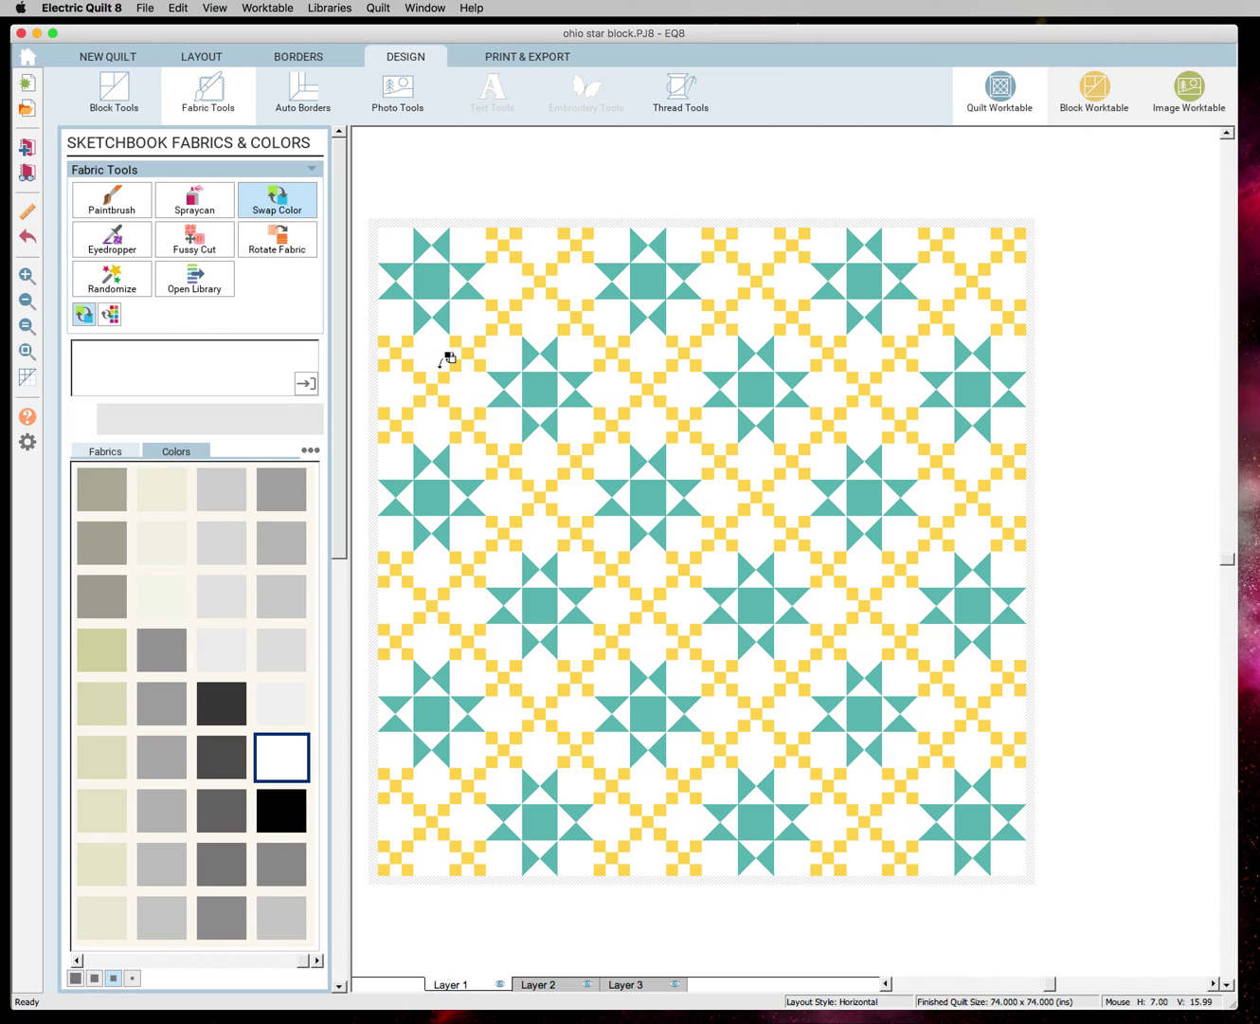
{"action": "left_click", "coordinate": [20, 147]}
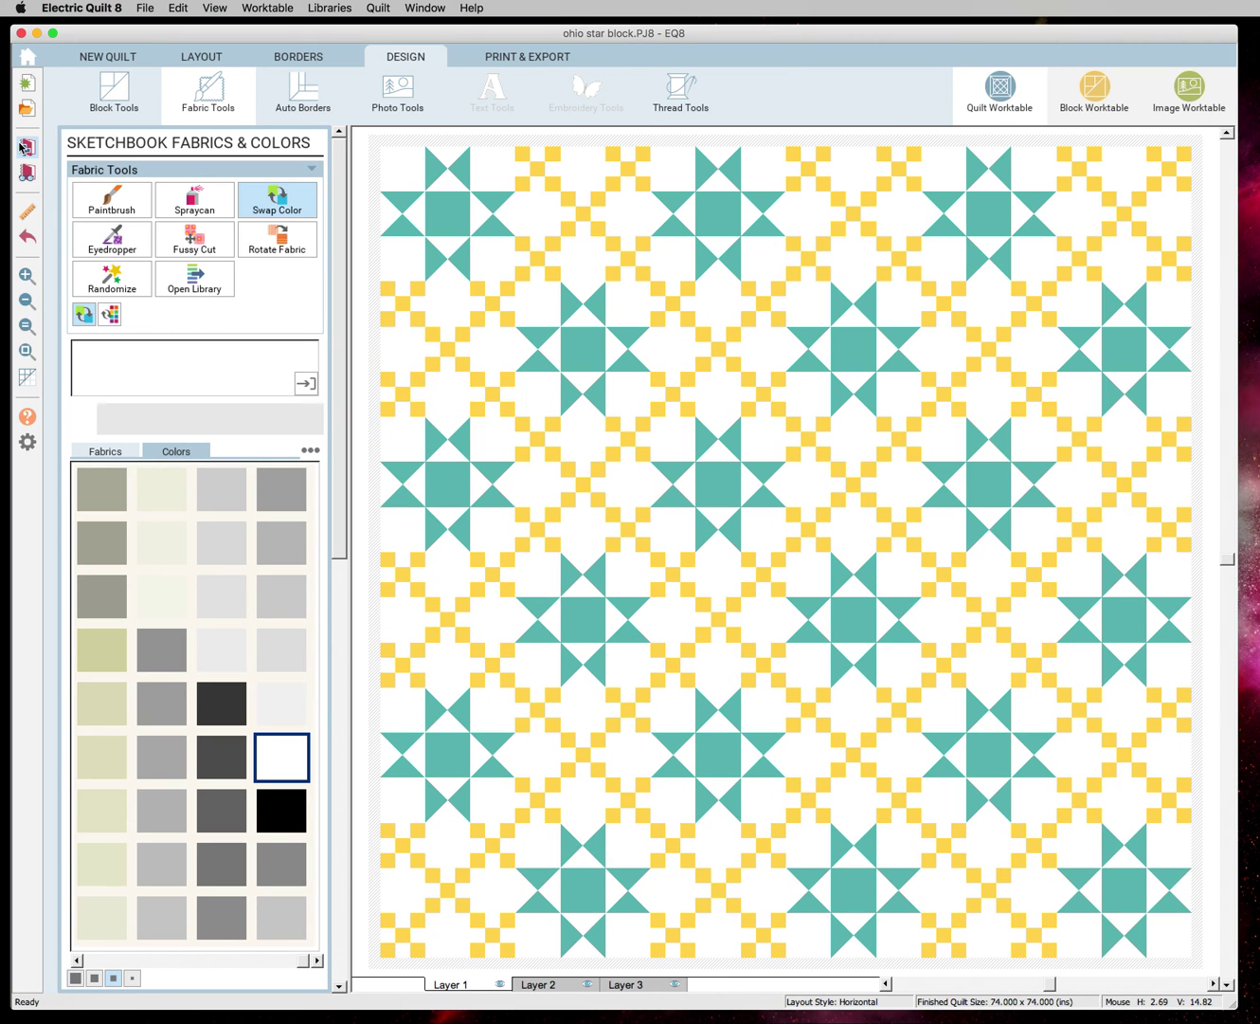
{"action": "left_click", "coordinate": [38, 302]}
{"action": "left_click", "coordinate": [37, 301]}
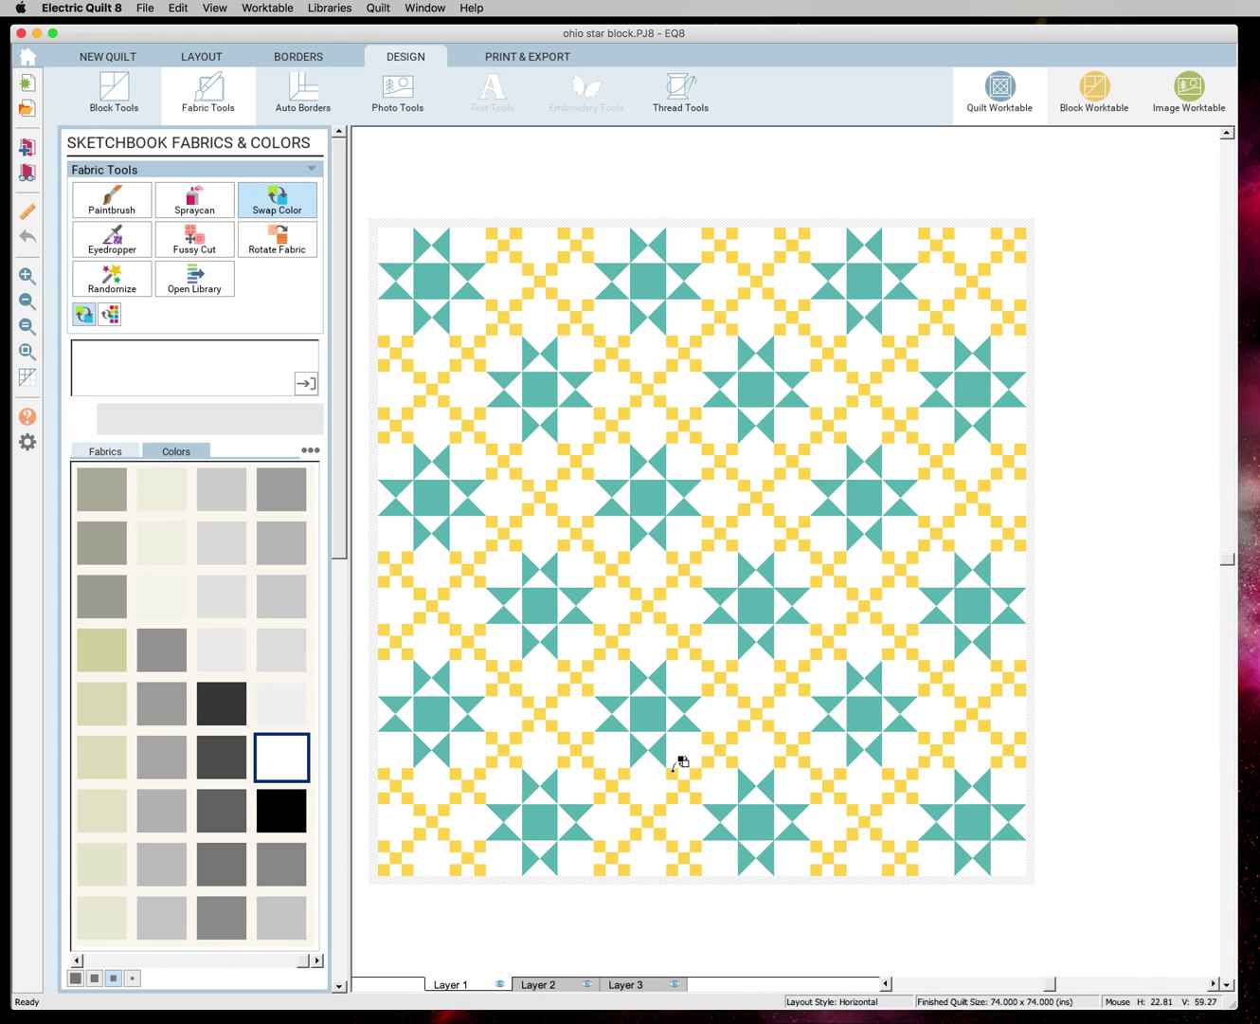
{"action": "left_click", "coordinate": [126, 91]}
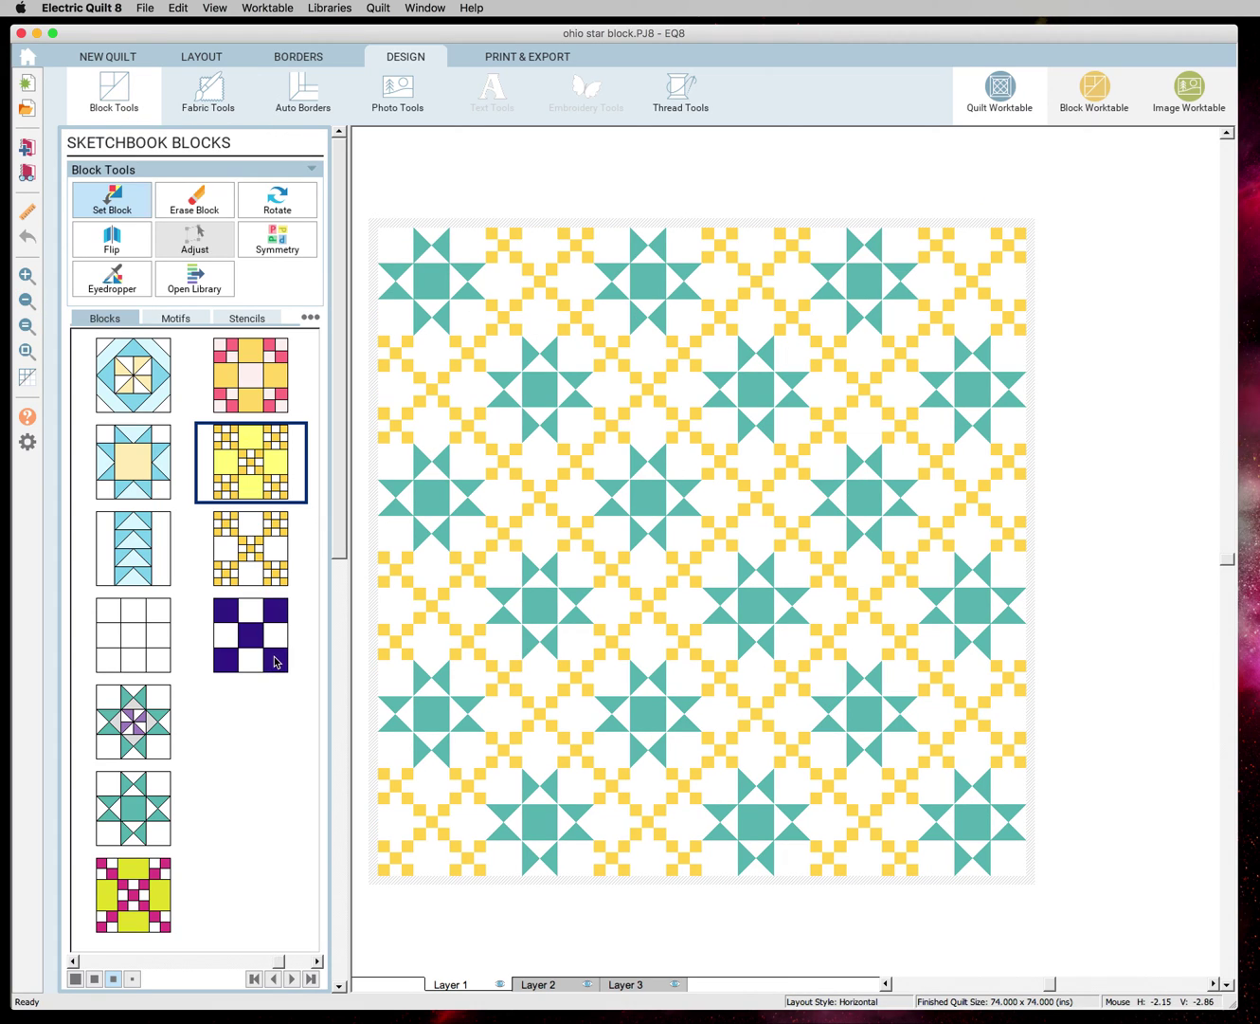
Replace every yellow chain block with the navy nine-patch block.
{"action": "left_click", "coordinate": [274, 661]}
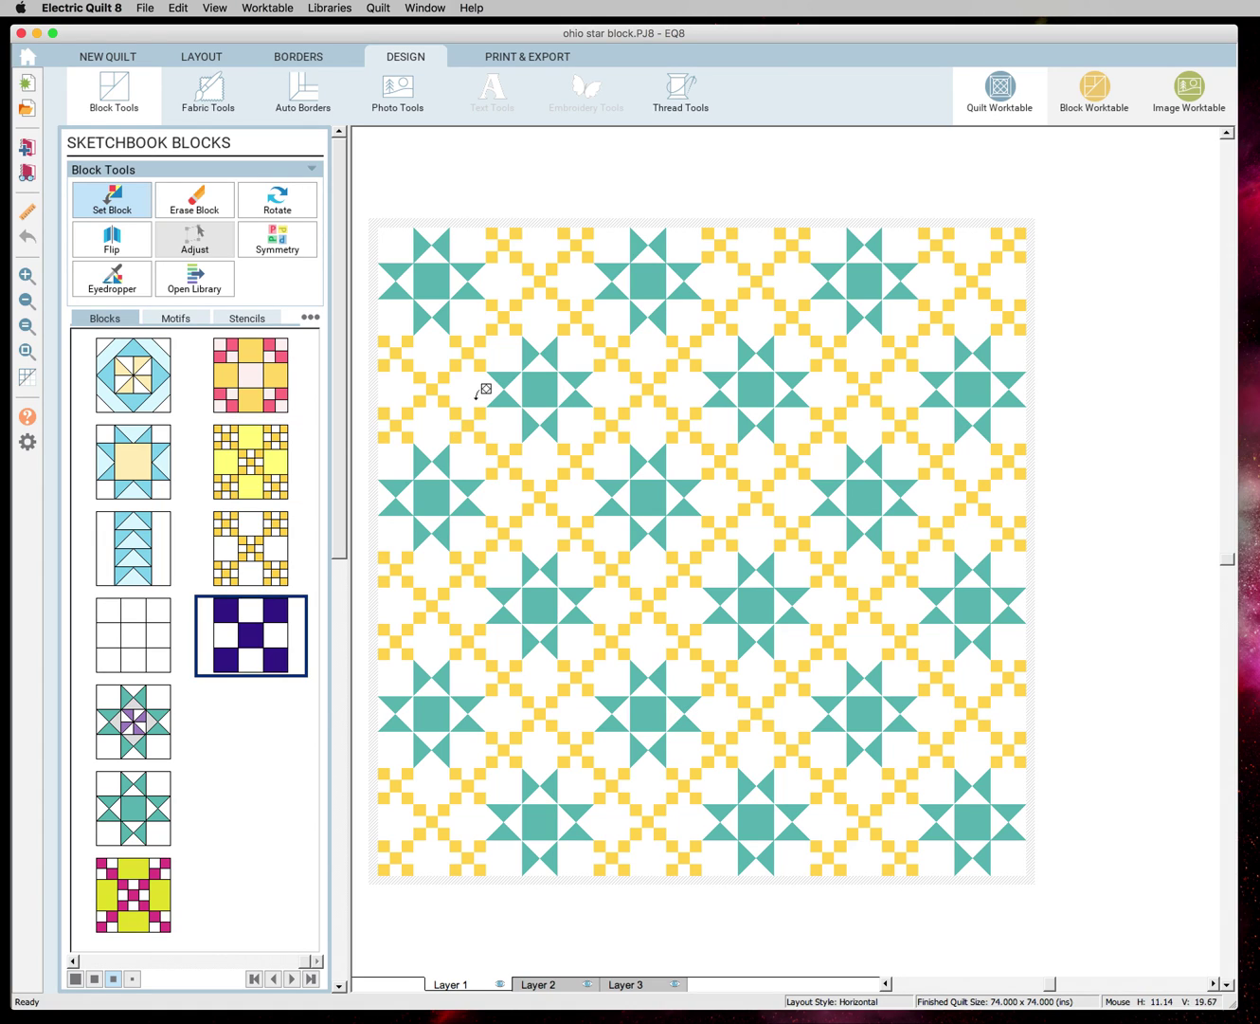
{"action": "left_click", "coordinate": [541, 282], "text": "super"}
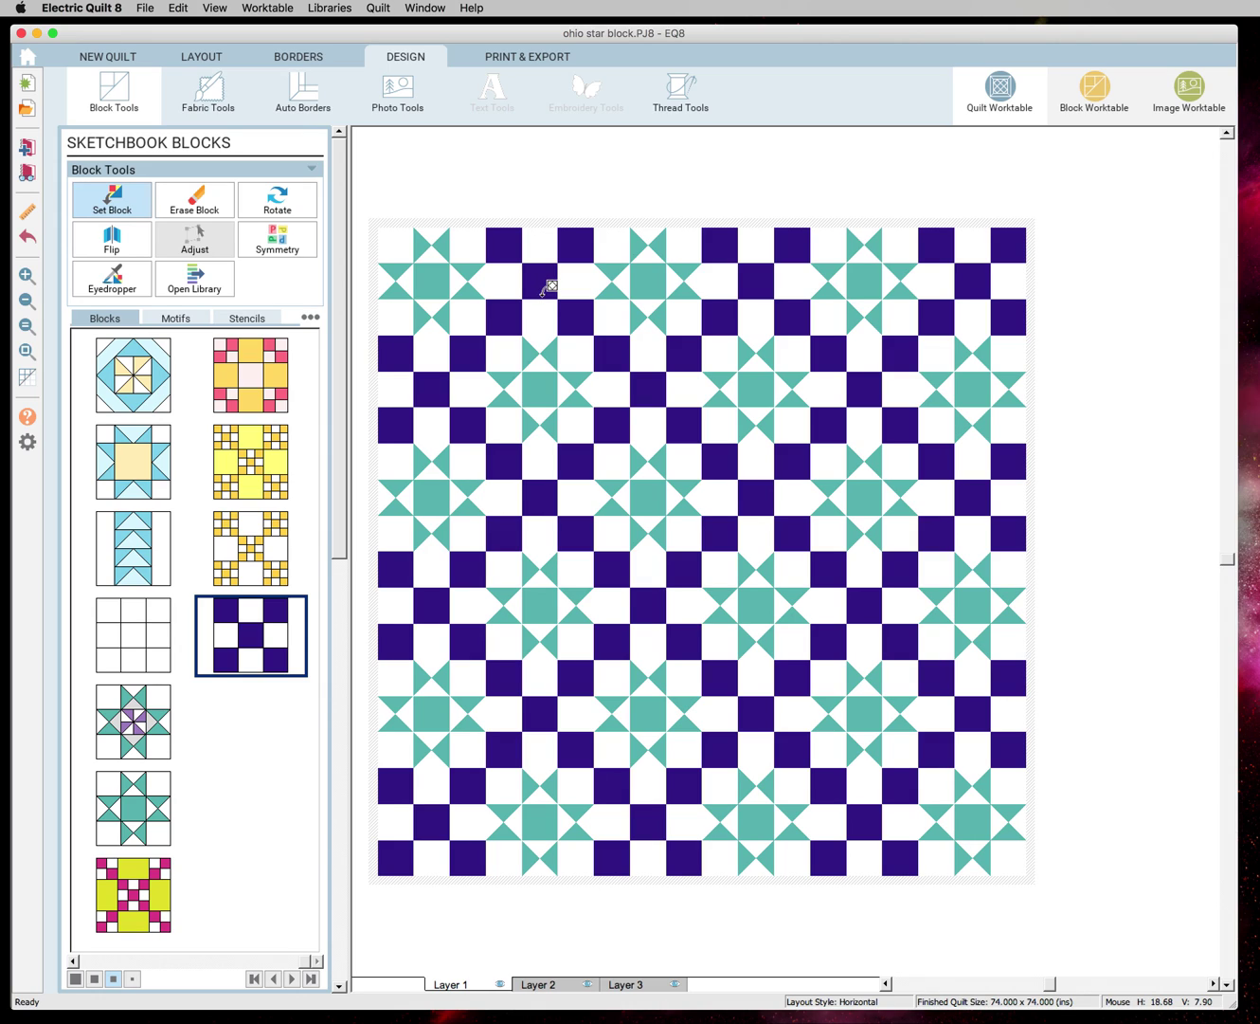
{"action": "left_click", "coordinate": [209, 89]}
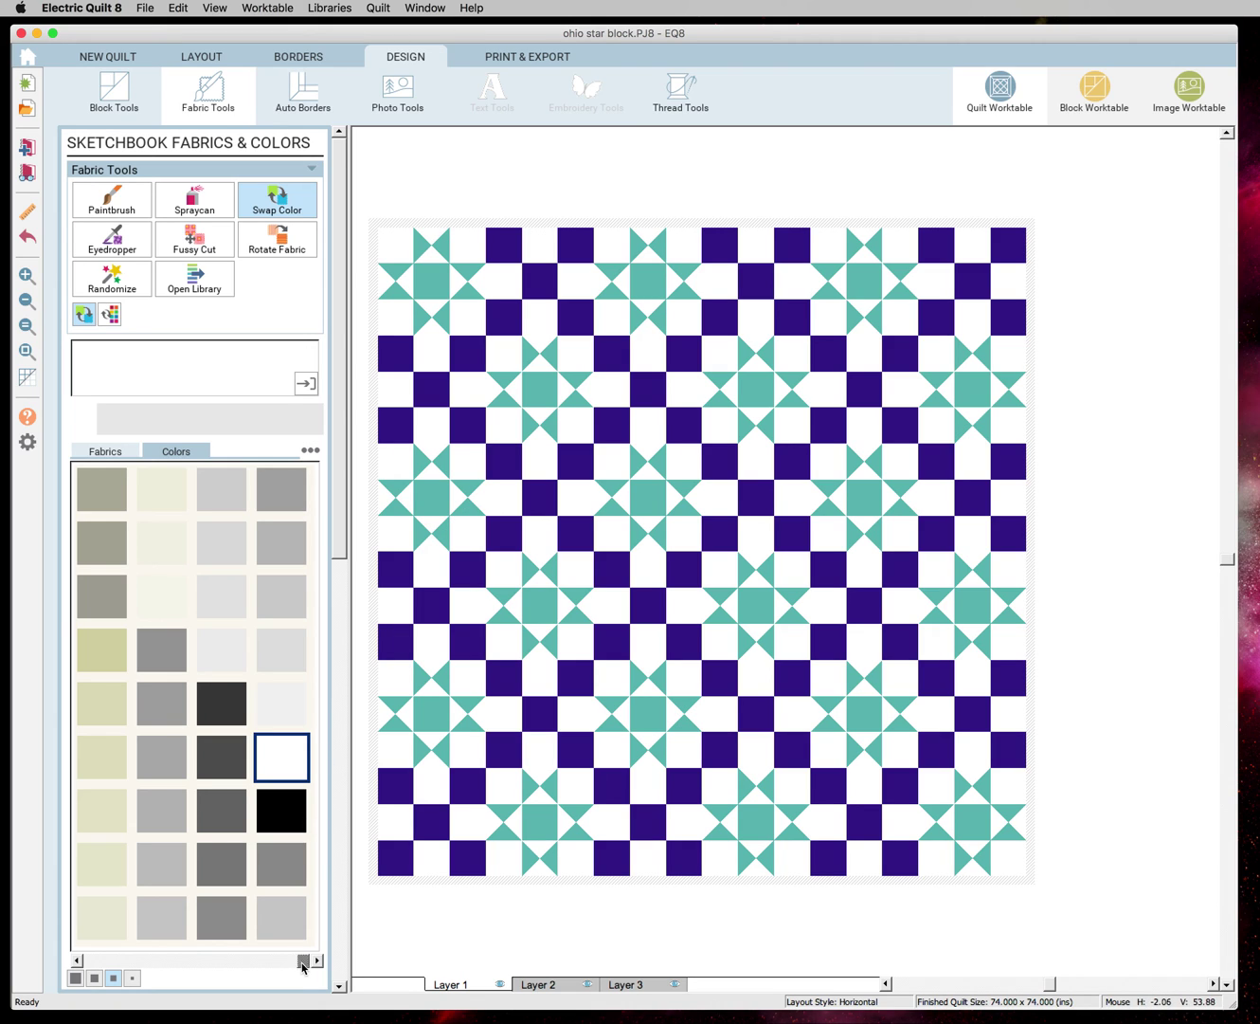
Recolour all the navy nine-patch squares to light lavender, zooming in and back out to check.
{"action": "left_click_drag", "start_coordinate": [301, 961], "coordinate": [222, 971]}
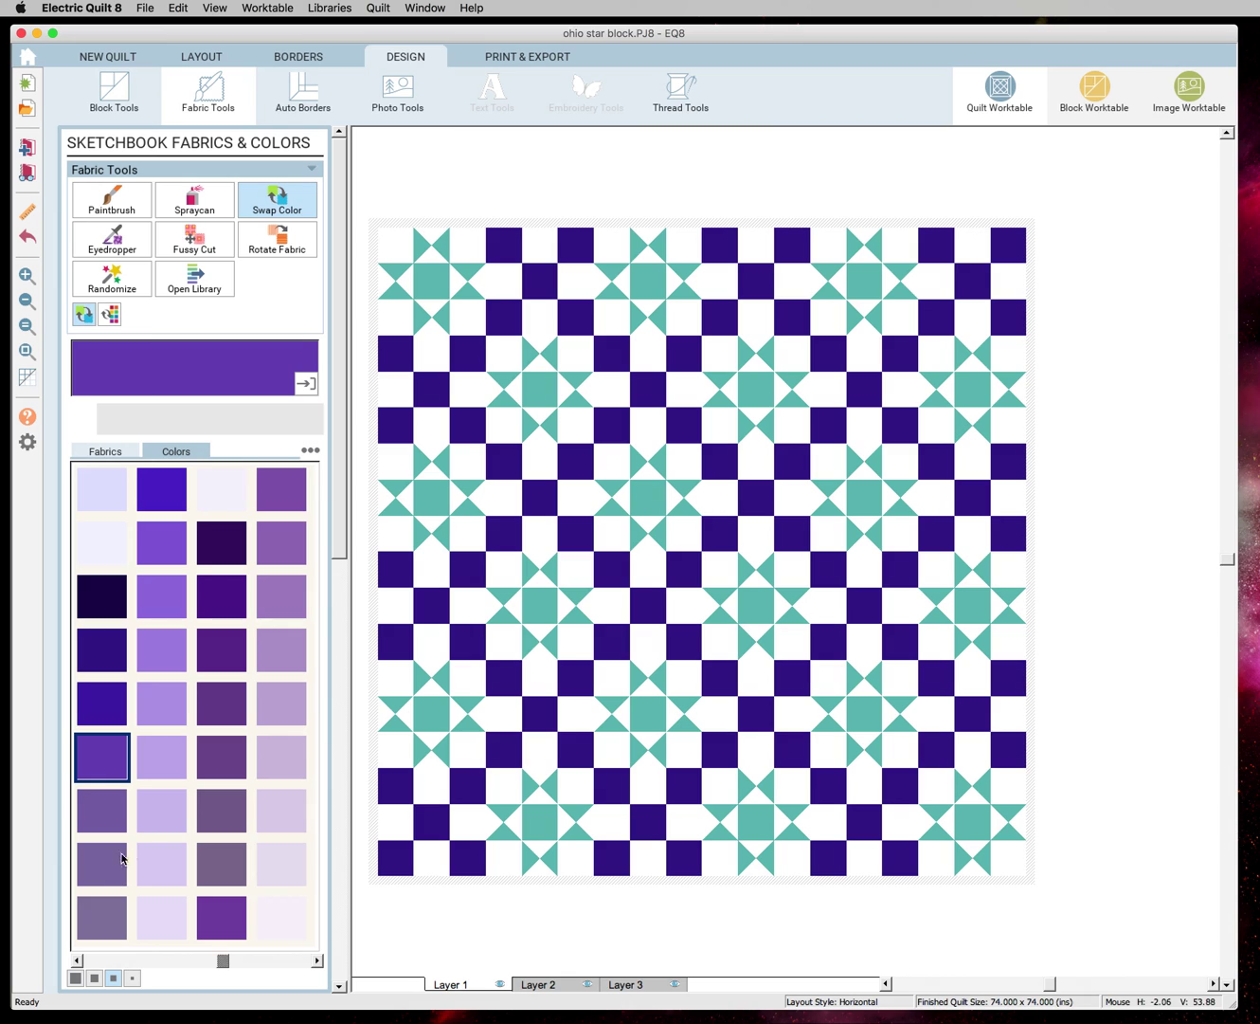
{"action": "left_click", "coordinate": [163, 763]}
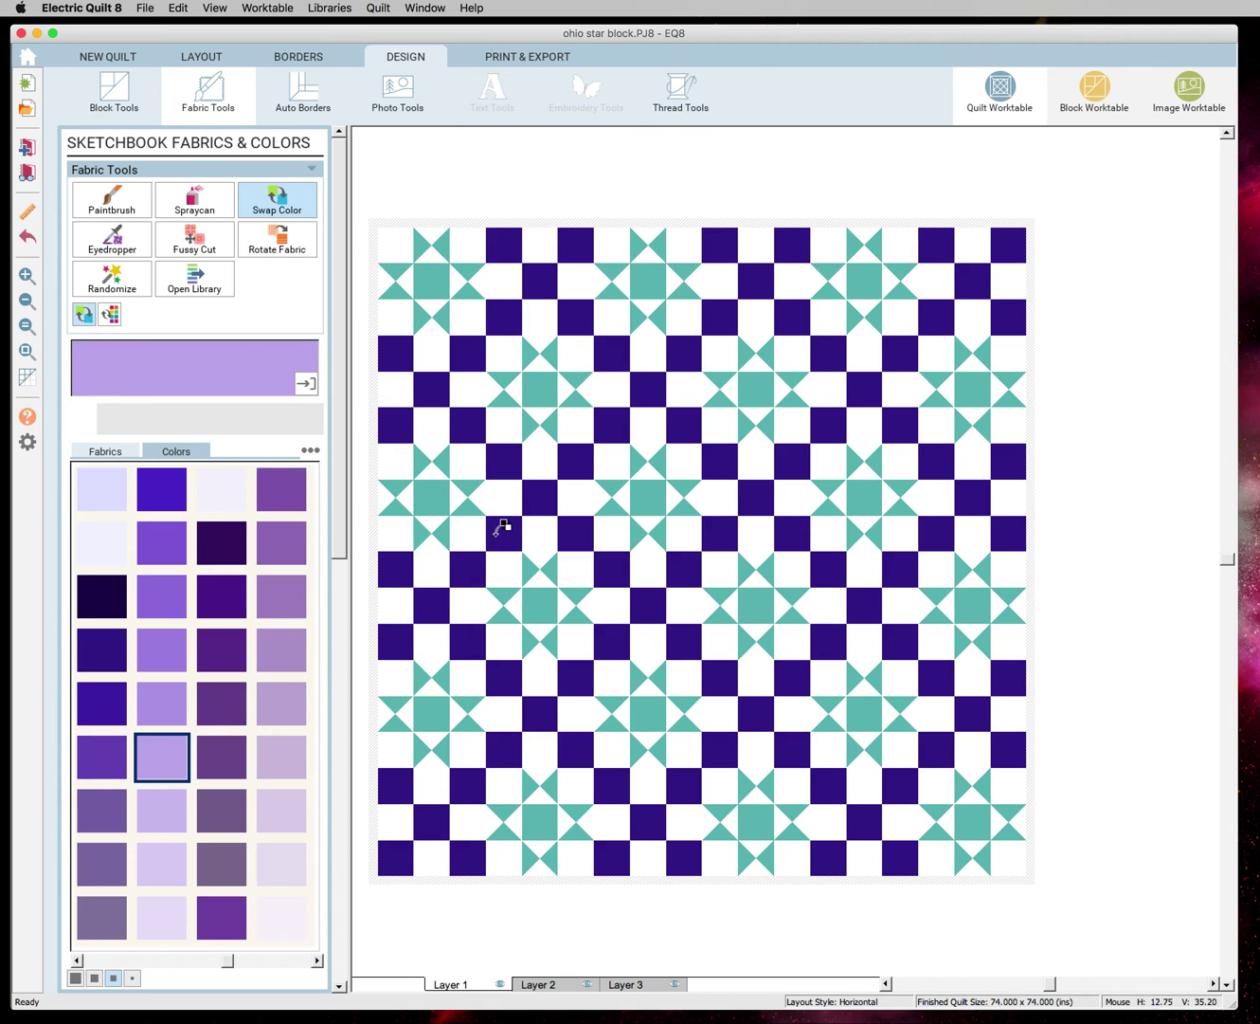
{"action": "left_click", "coordinate": [501, 531]}
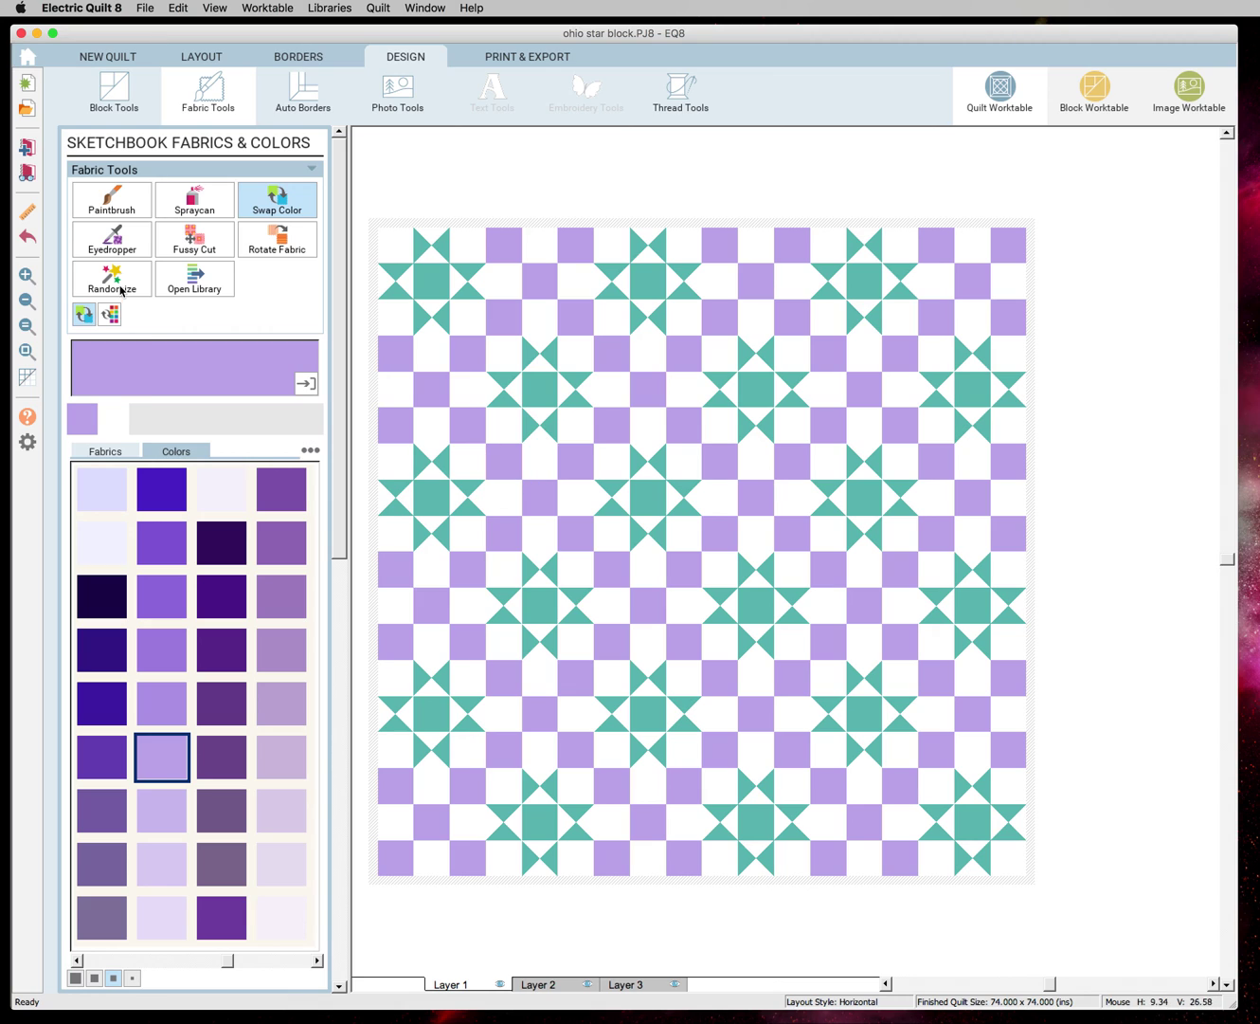
{"action": "left_click", "coordinate": [28, 147]}
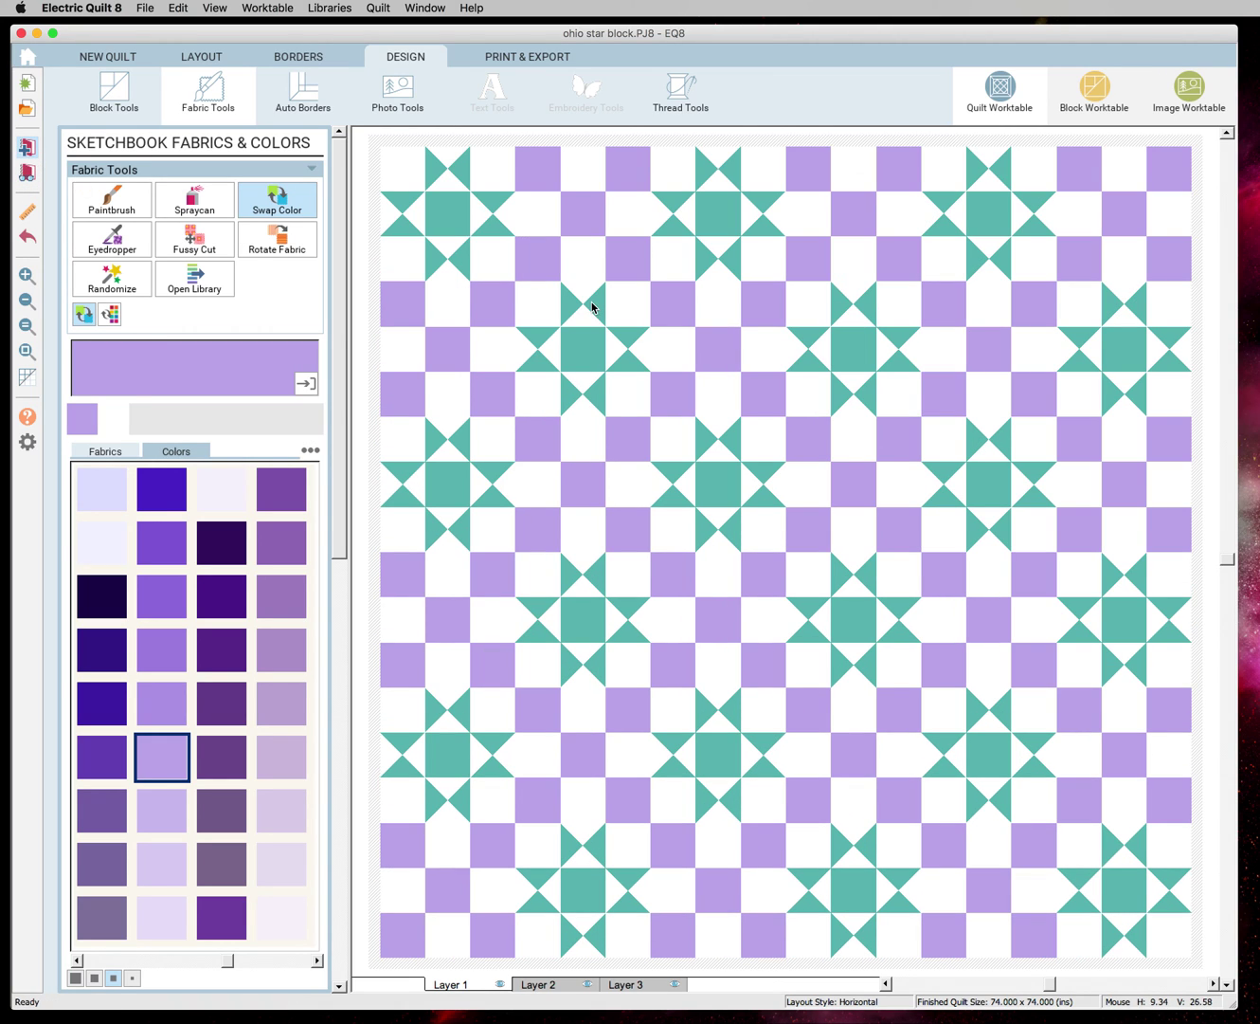
{"action": "left_click", "coordinate": [27, 303]}
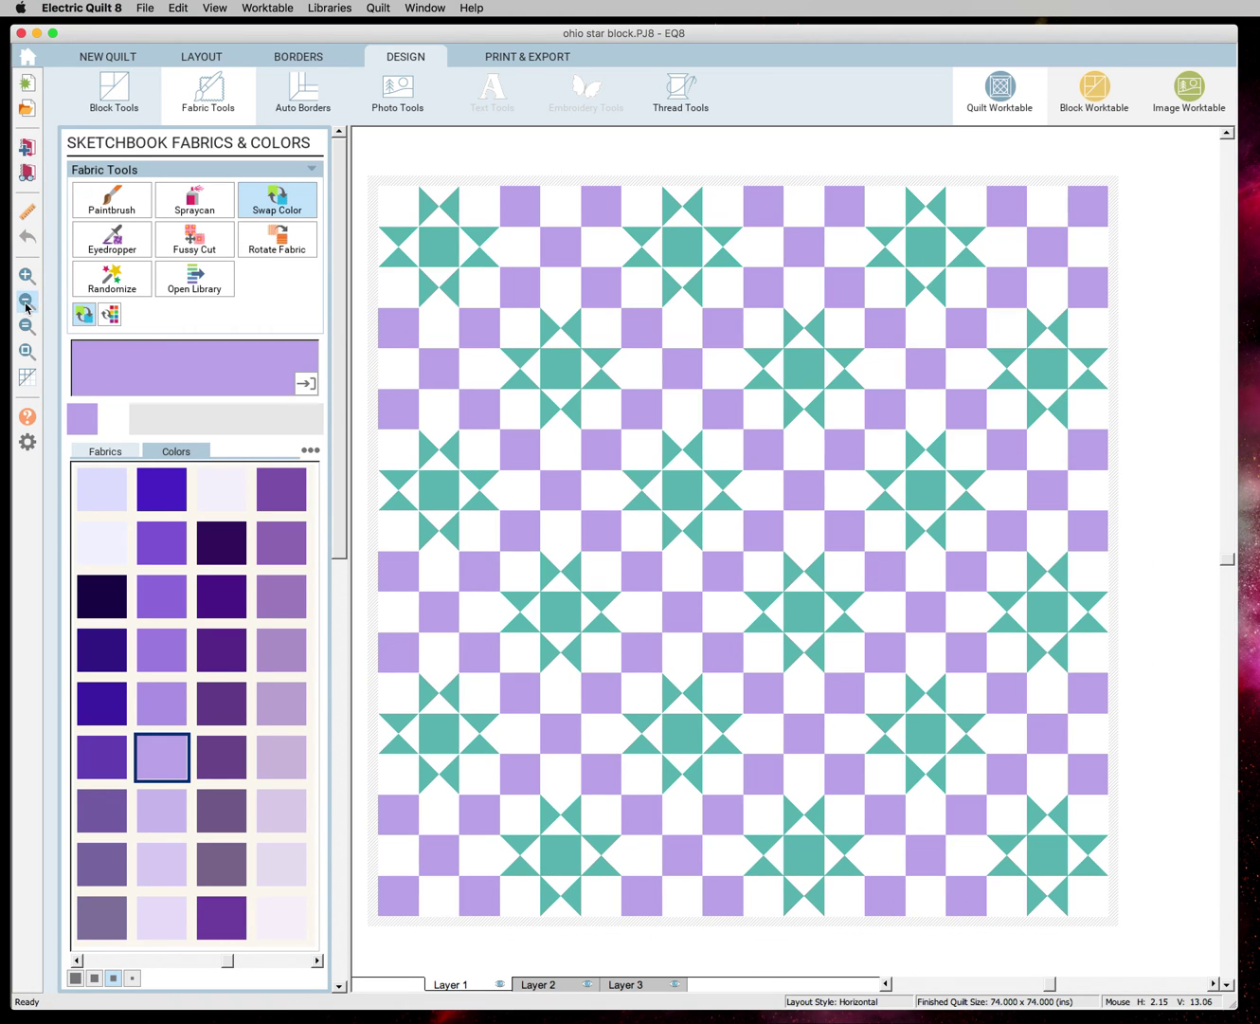
{"action": "left_click", "coordinate": [119, 82]}
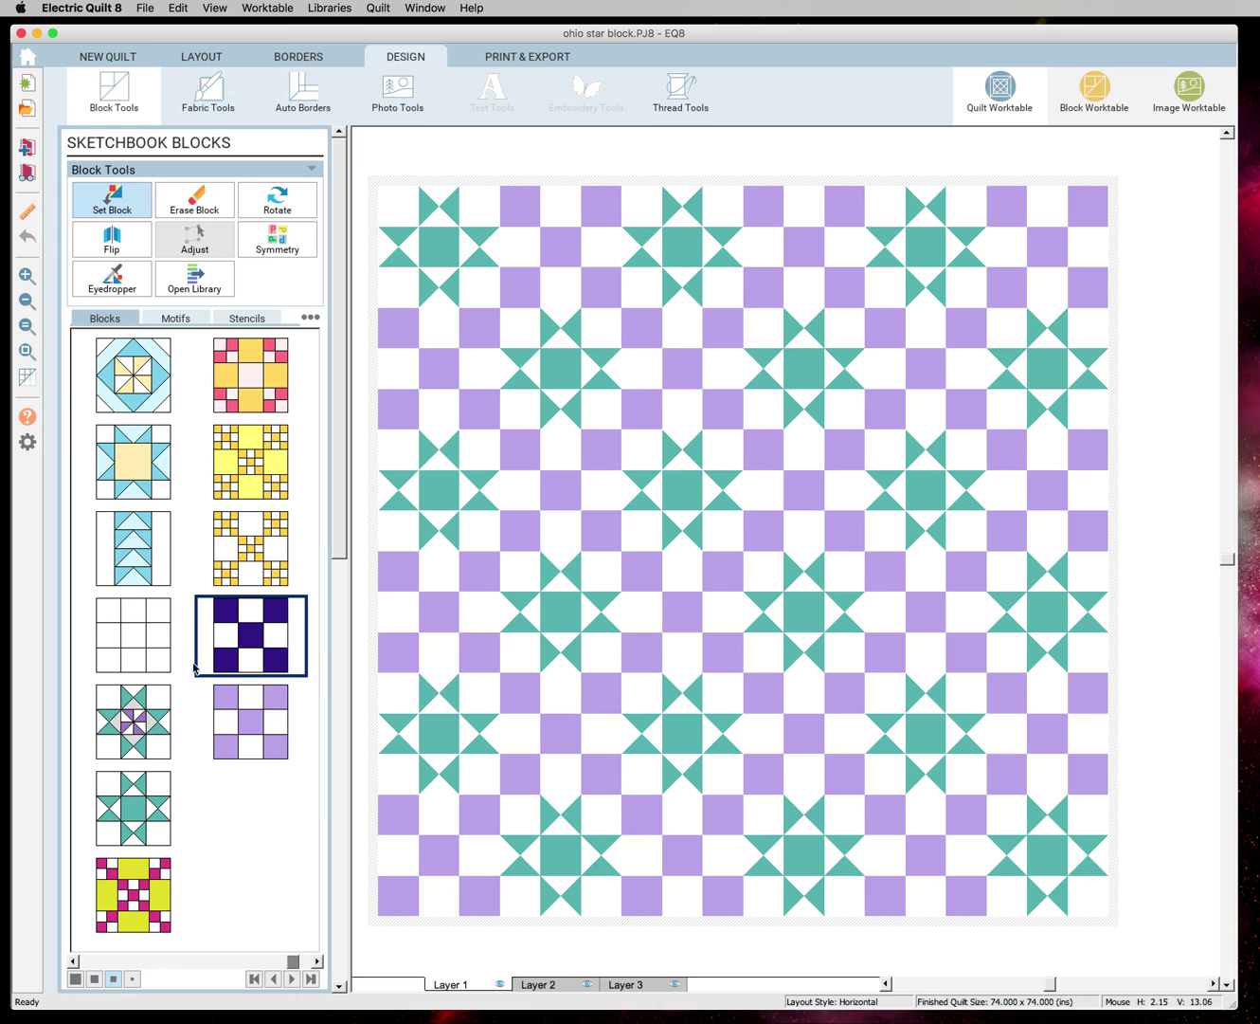
Replace every lavender nine-patch with the yellow-green and magenta chain block.
{"action": "left_click", "coordinate": [142, 884]}
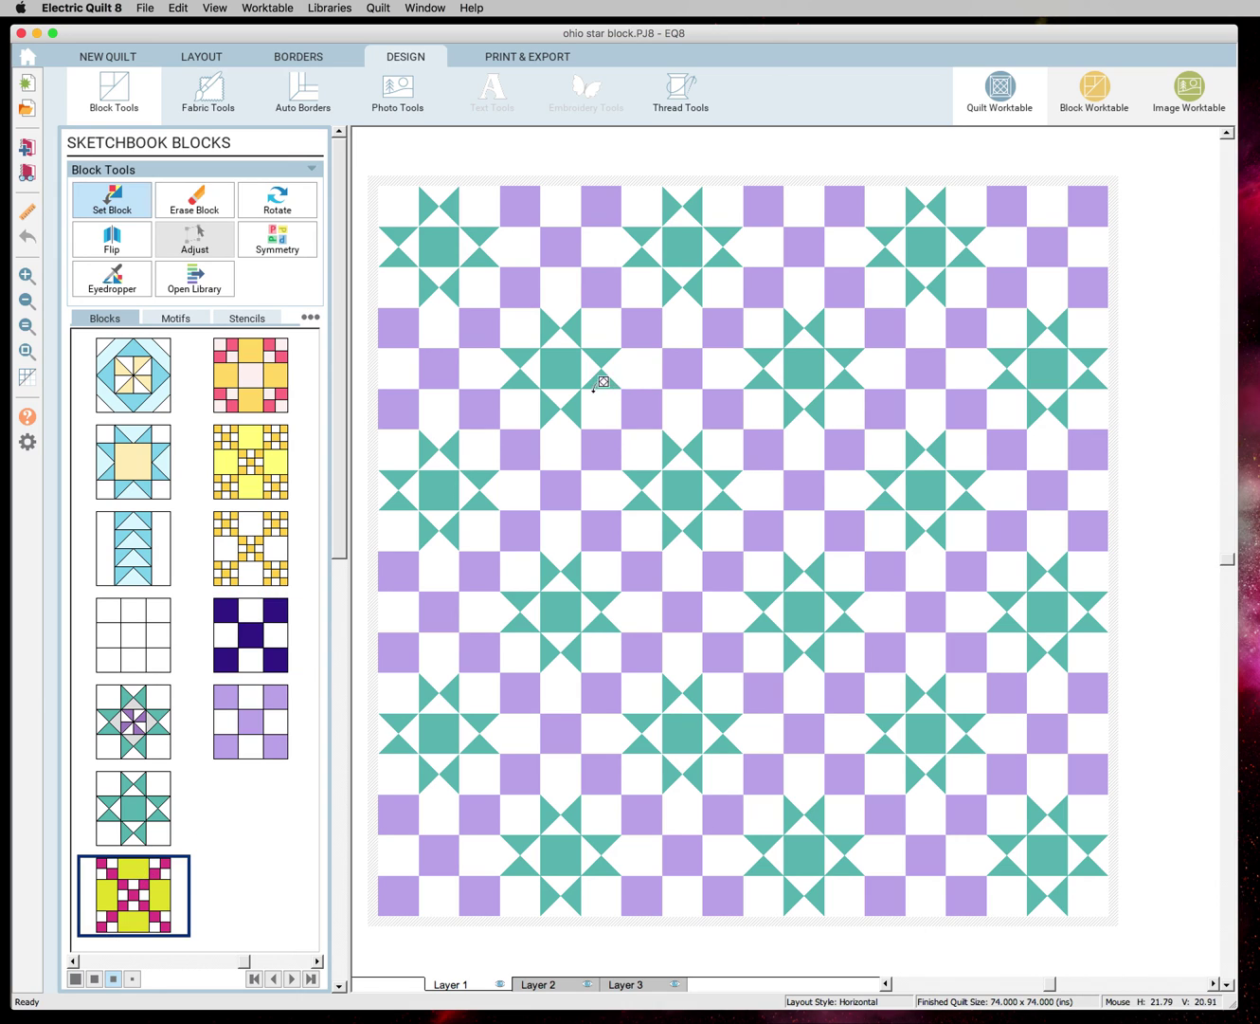
{"action": "left_click", "coordinate": [593, 247], "text": "super"}
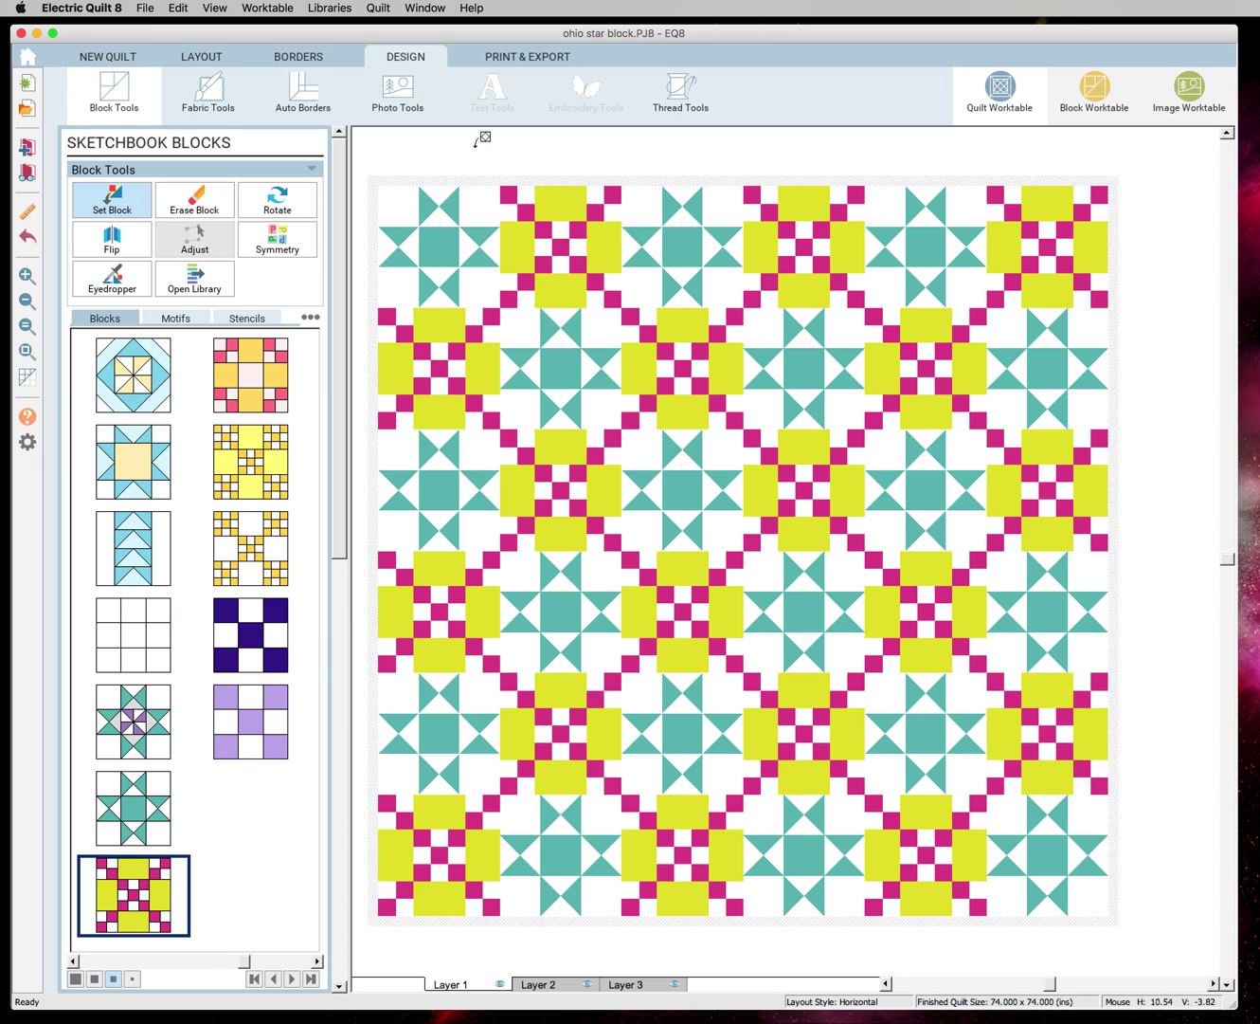
{"action": "left_click", "coordinate": [216, 110]}
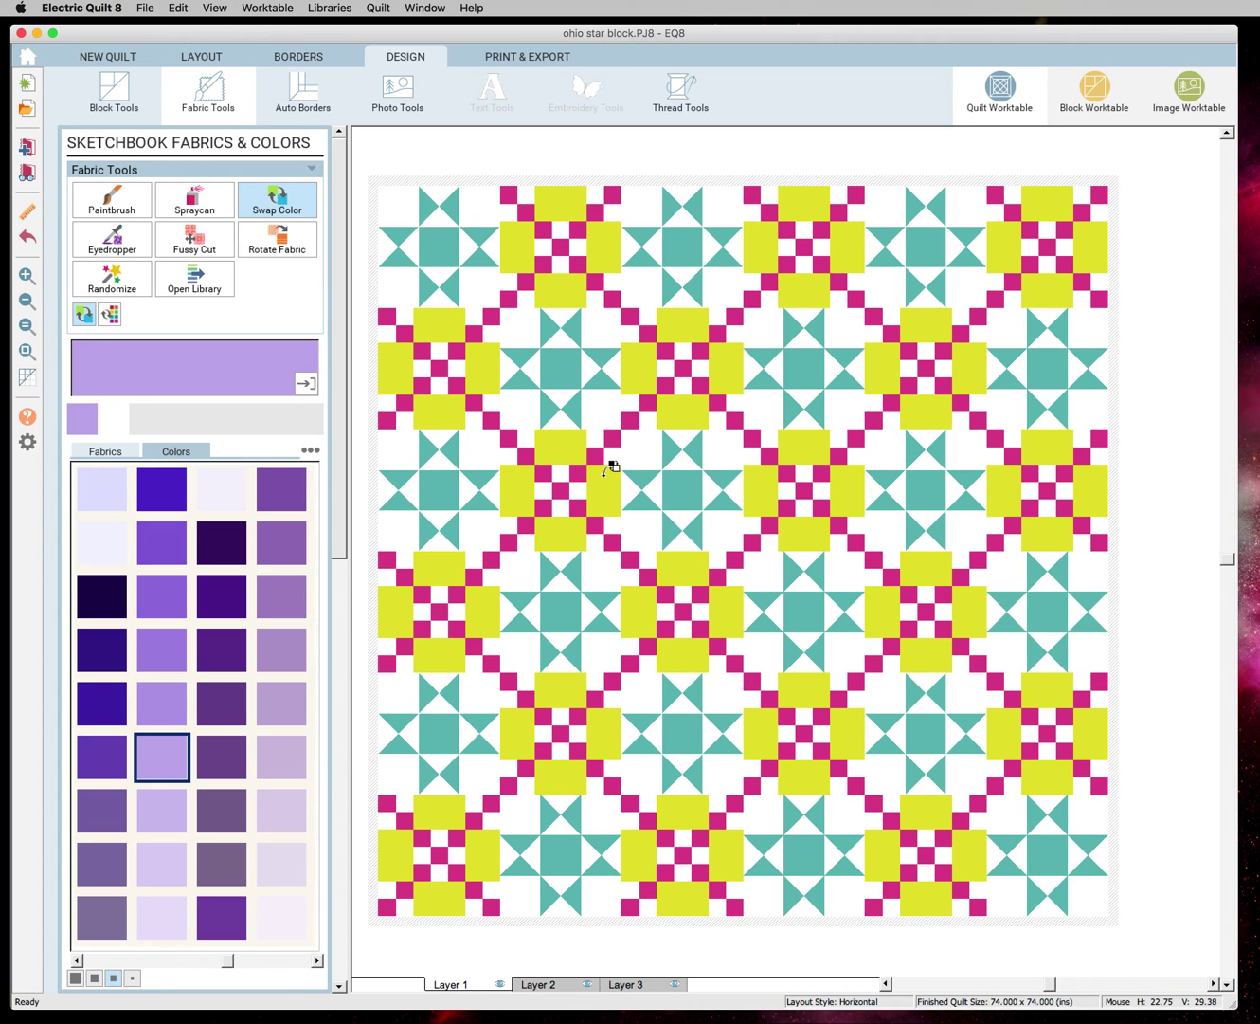
Recolour the chain blocks' yellow-green patches to lavender and their magenta patches to light pink.
{"action": "left_click", "coordinate": [437, 411]}
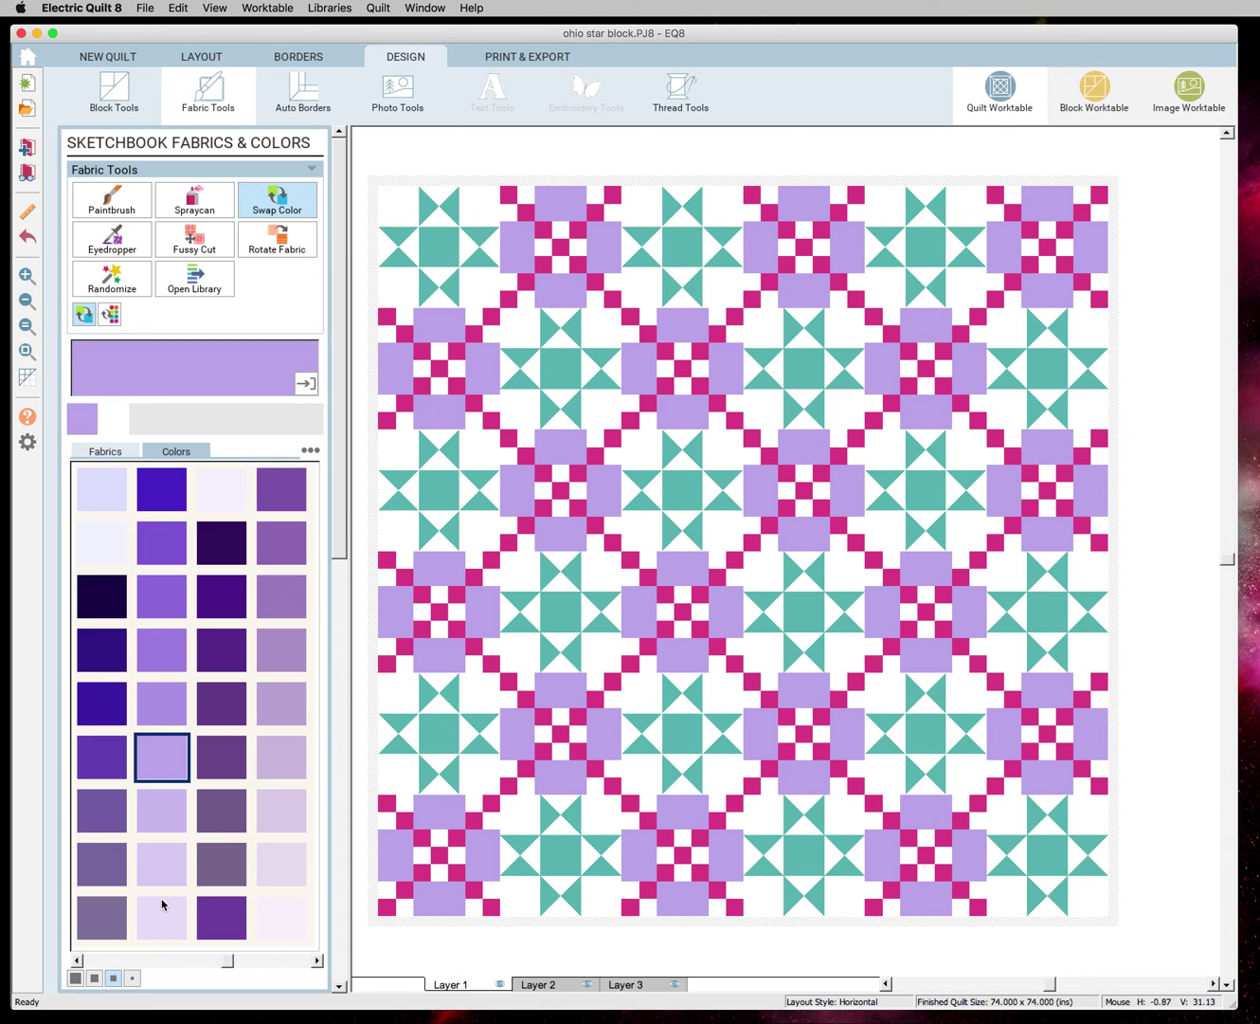
{"action": "left_click_drag", "start_coordinate": [231, 962], "coordinate": [258, 966]}
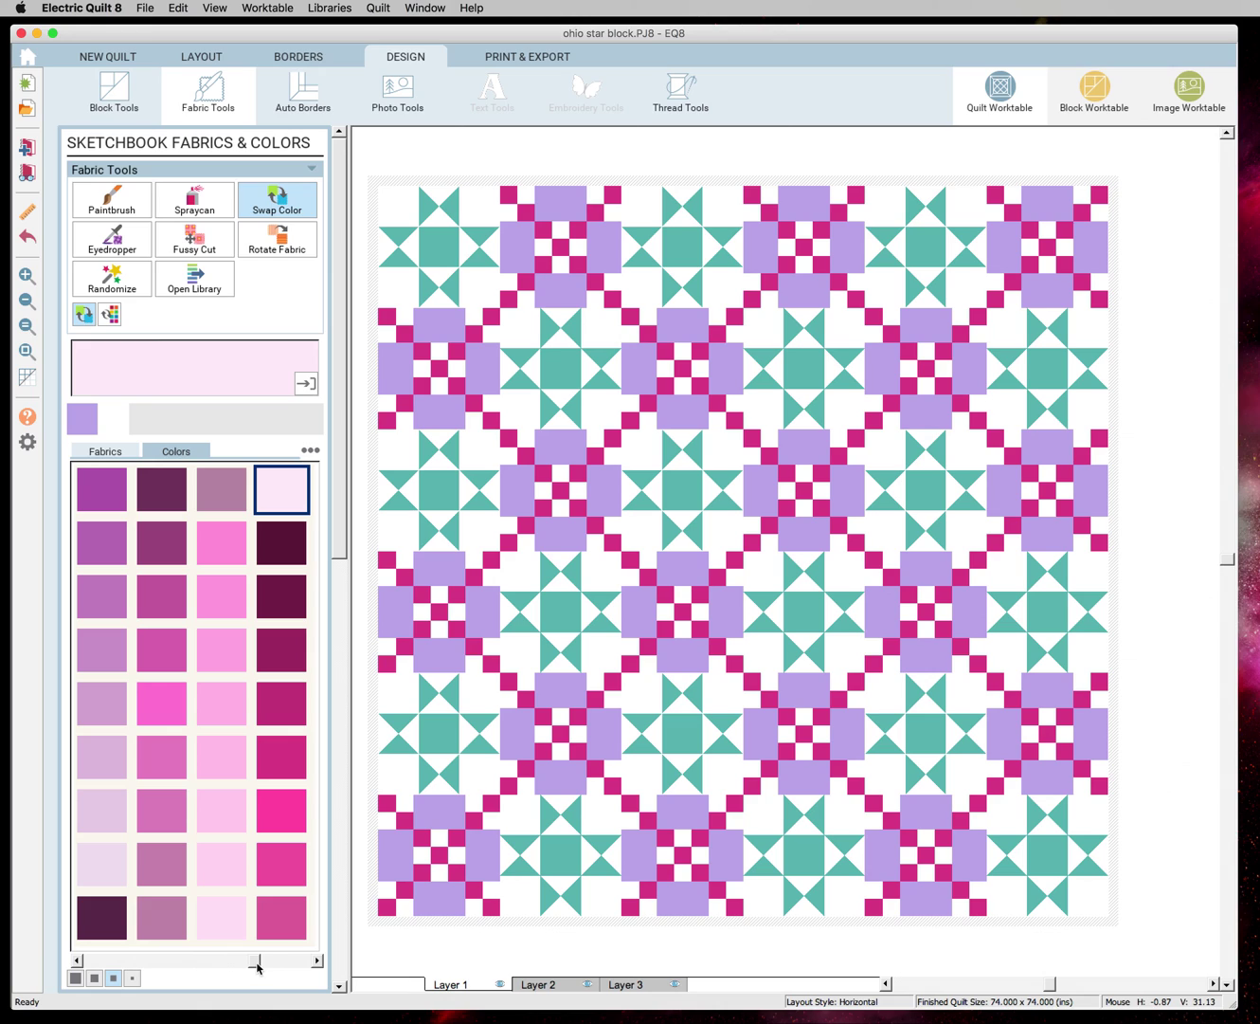
{"action": "left_click", "coordinate": [225, 603]}
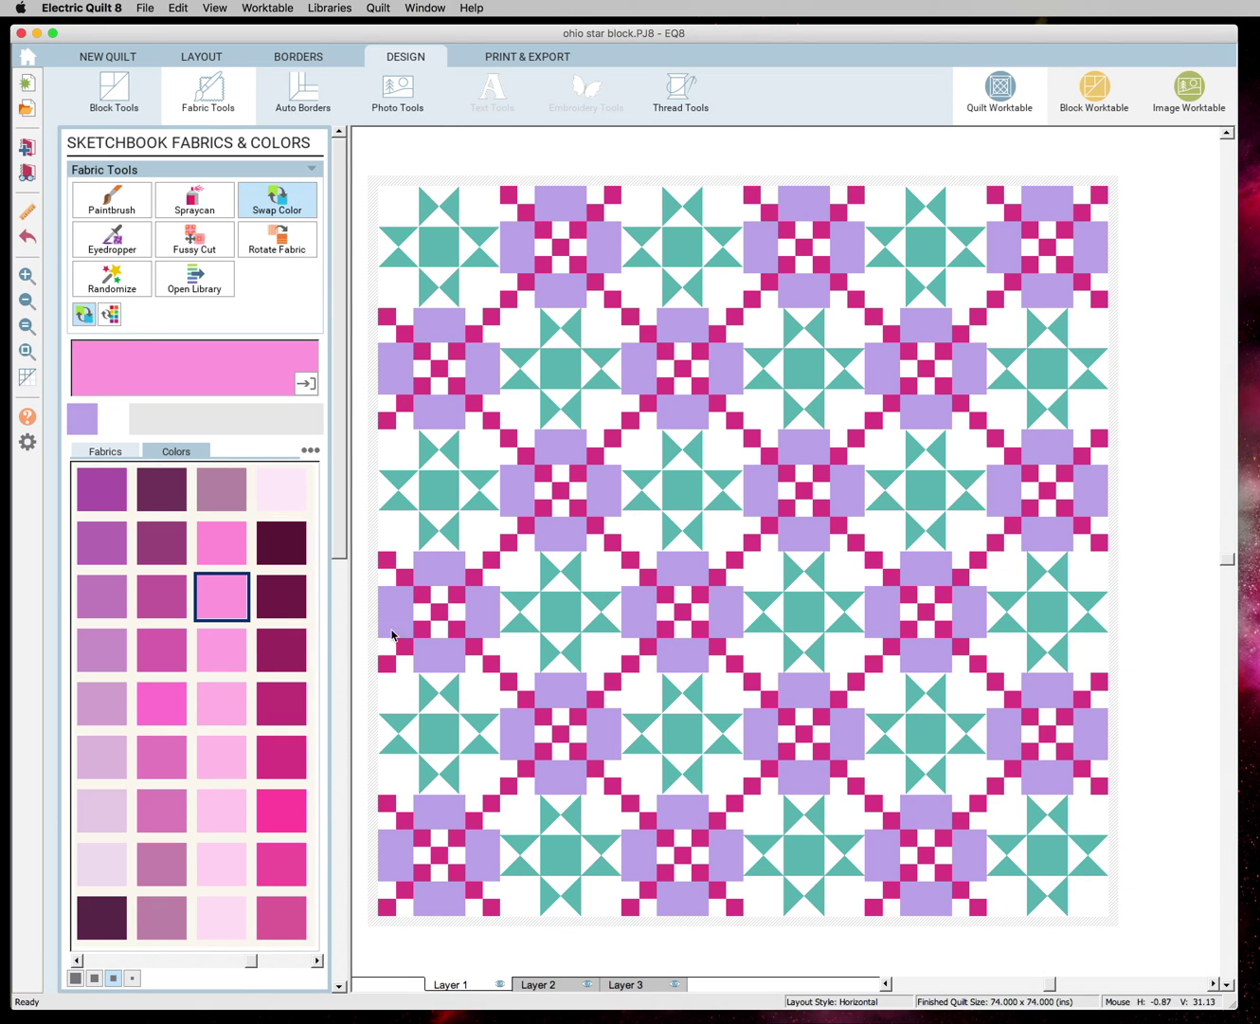
{"action": "left_click", "coordinate": [465, 582]}
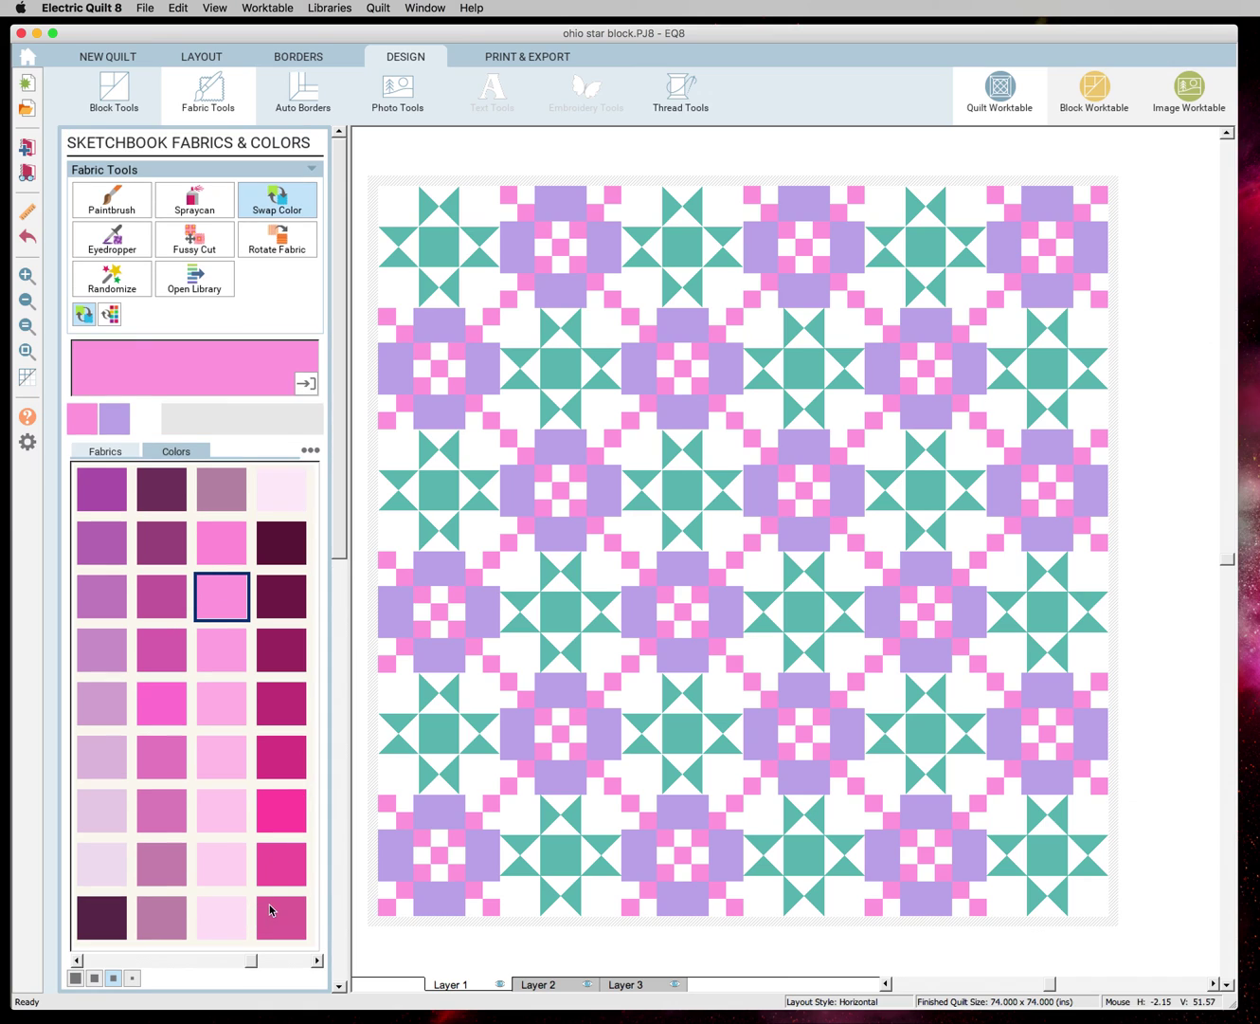
{"action": "left_click_drag", "start_coordinate": [254, 963], "coordinate": [303, 964]}
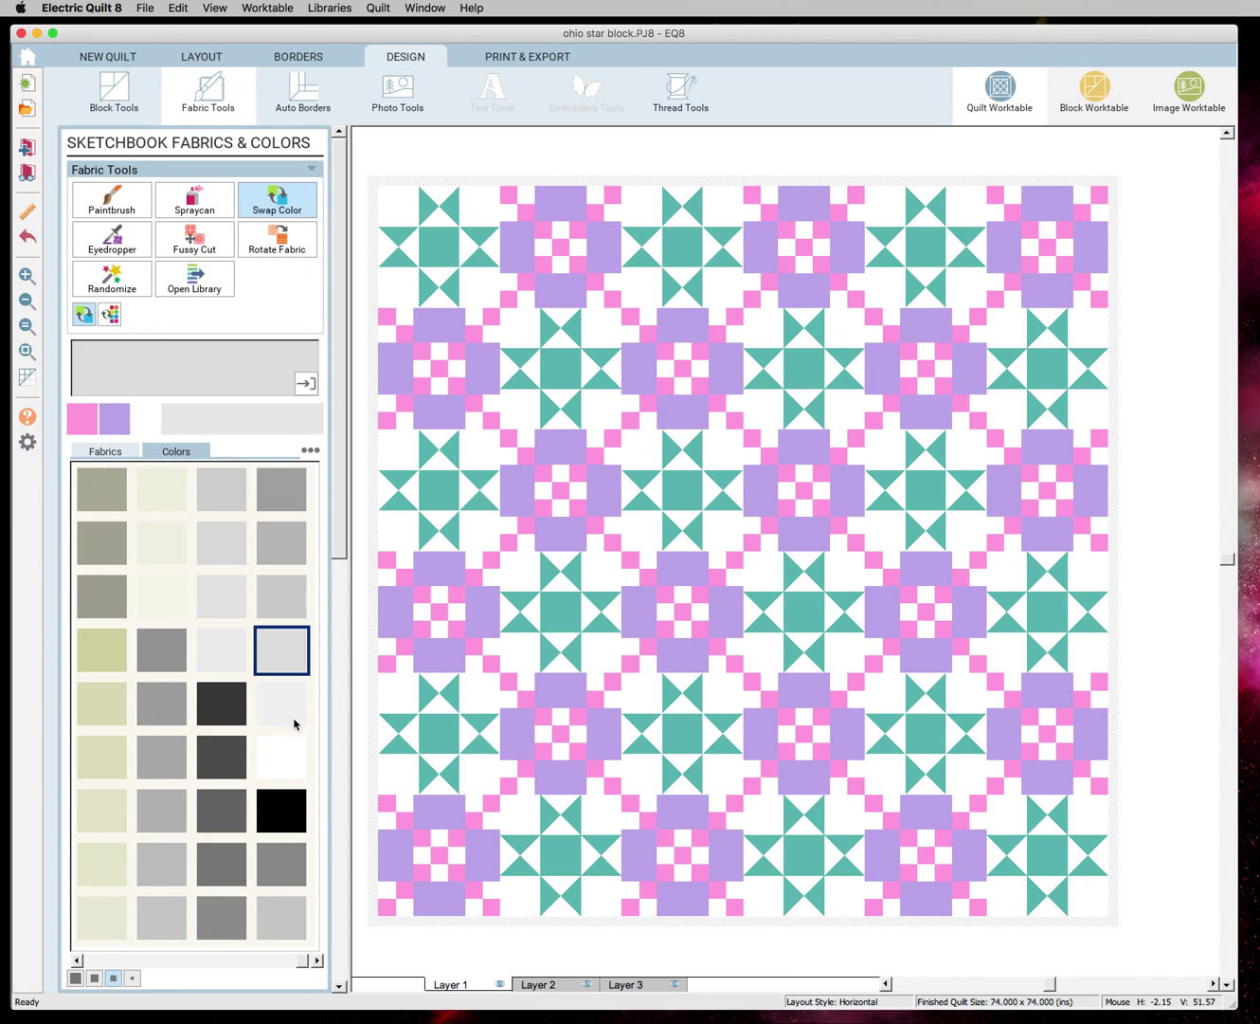
Turn the chain blocks' pink patches light grey and lavender patches white, then enlarge the view.
{"action": "left_click", "coordinate": [574, 724]}
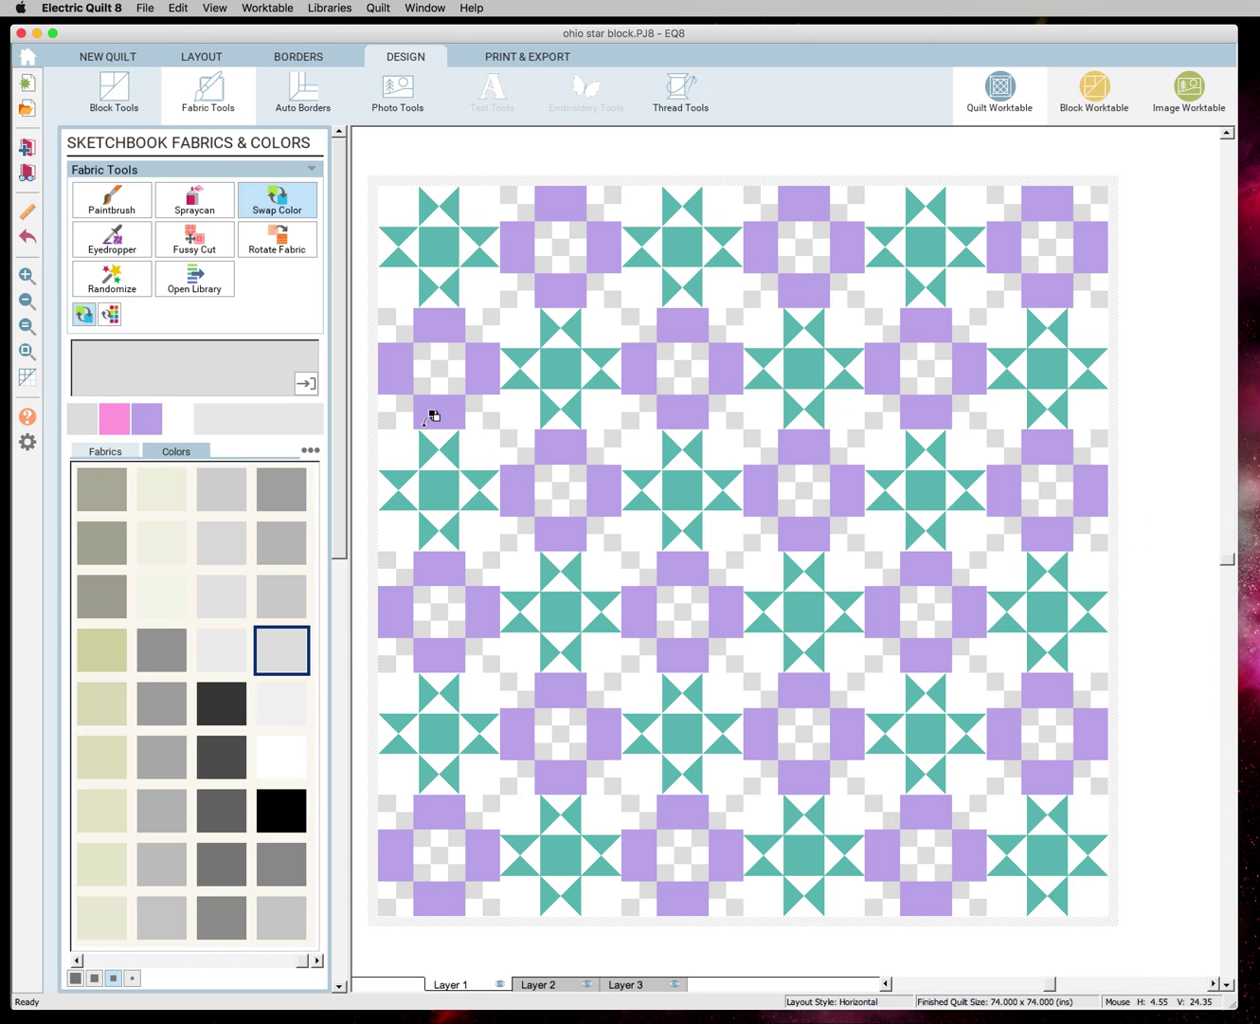
{"action": "left_click", "coordinate": [282, 757]}
{"action": "left_click", "coordinate": [571, 431]}
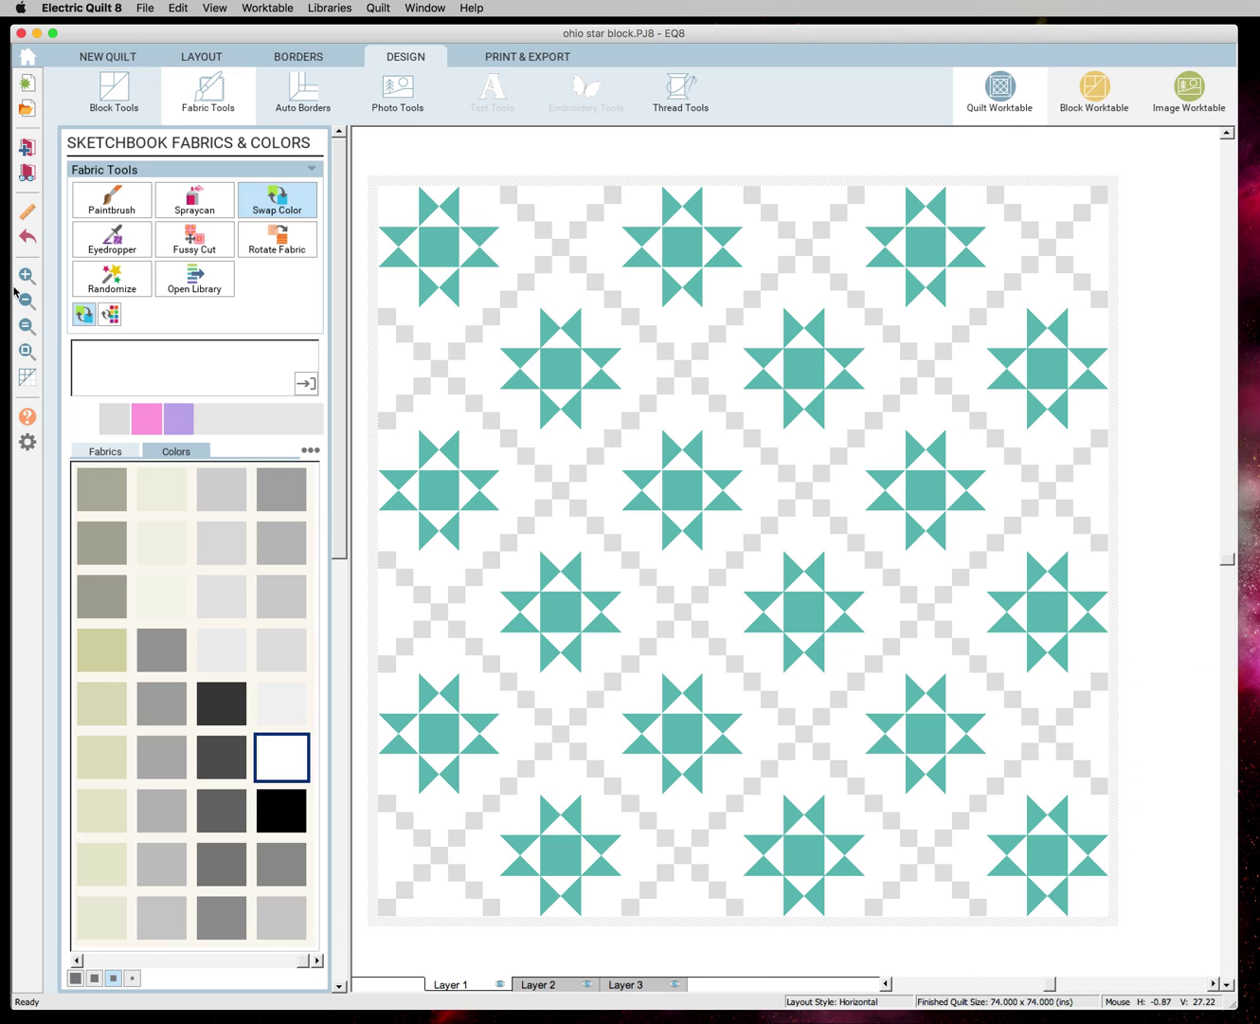
{"action": "left_click", "coordinate": [27, 147]}
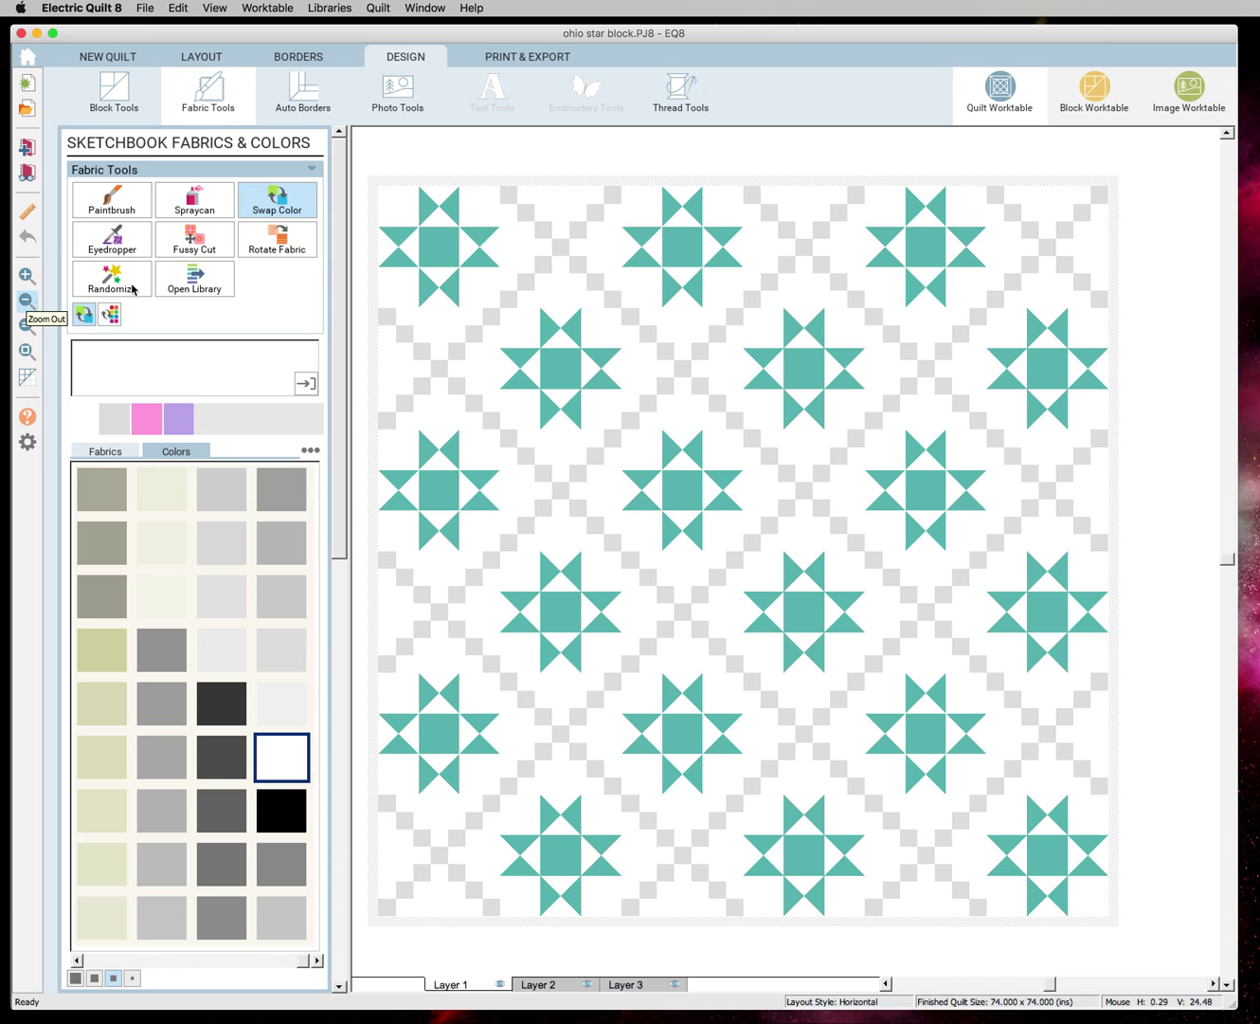
Add the quilt to the sketchbook, then browse saved quilts 1–3 there and close it.
{"action": "left_click", "coordinate": [34, 154]}
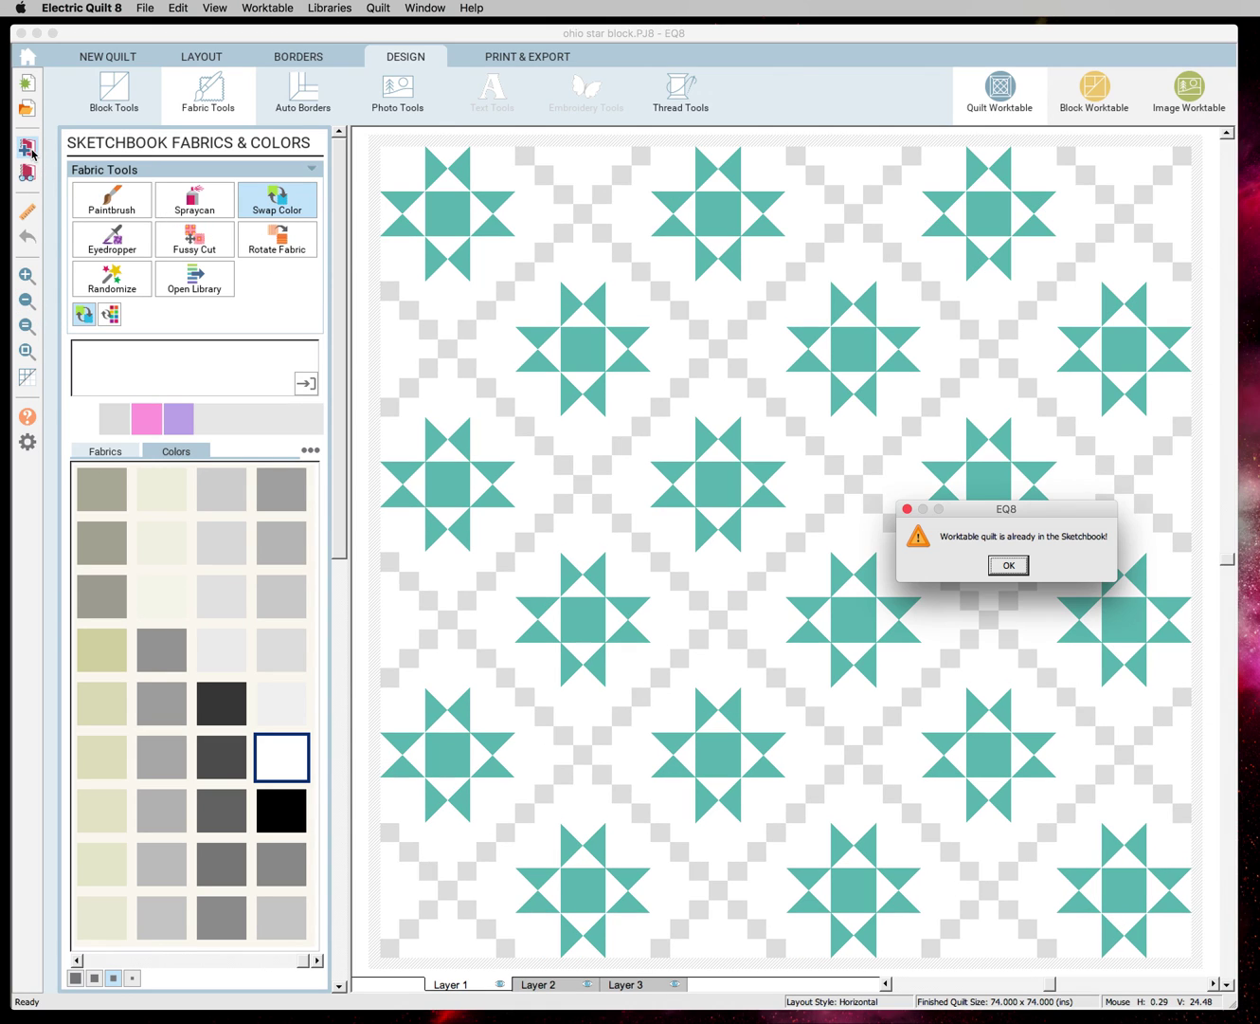
{"action": "left_click", "coordinate": [1009, 564]}
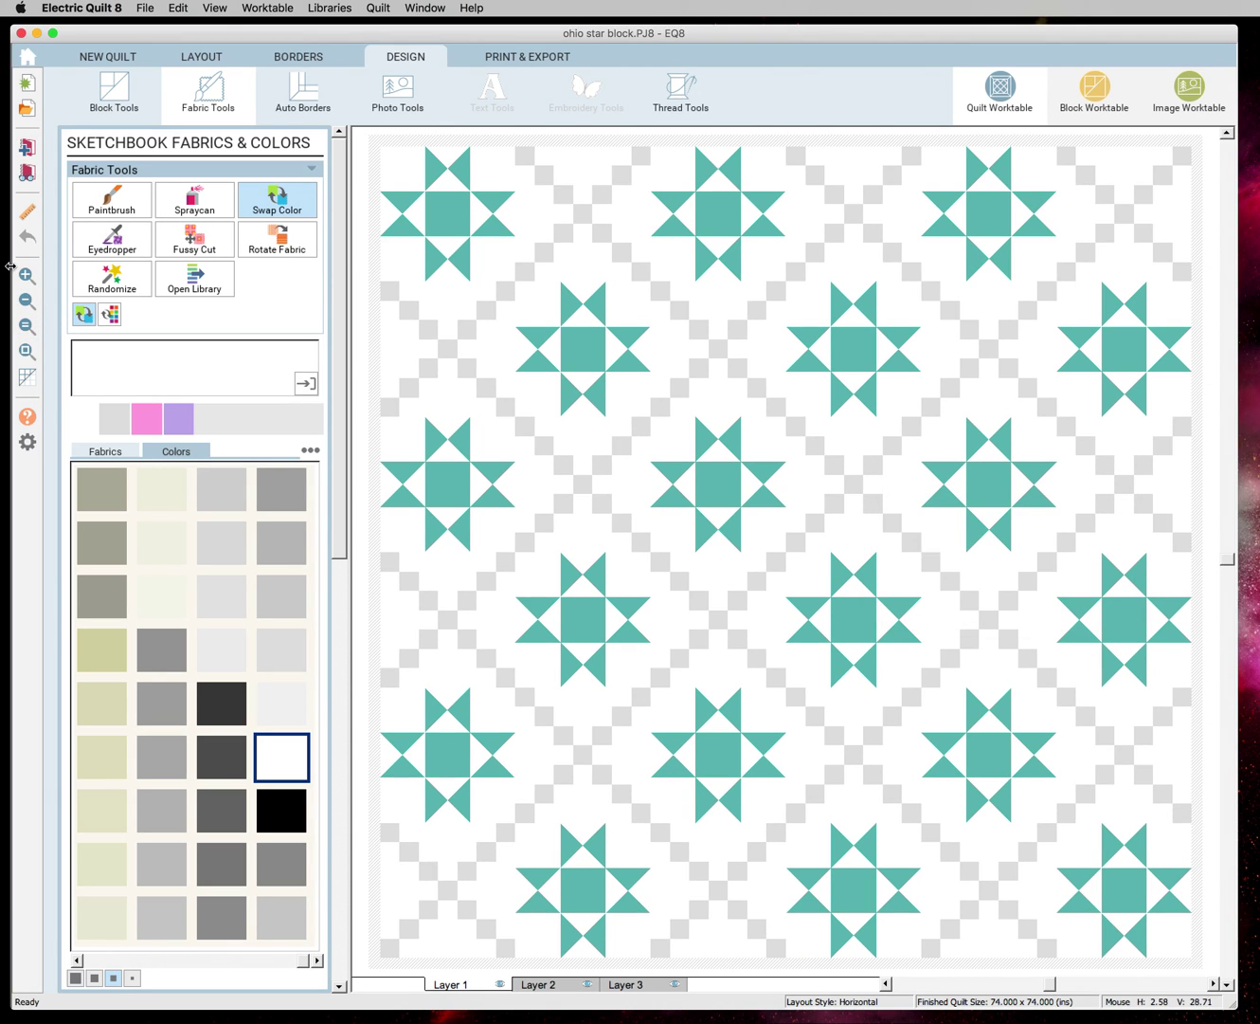
{"action": "left_click", "coordinate": [28, 176]}
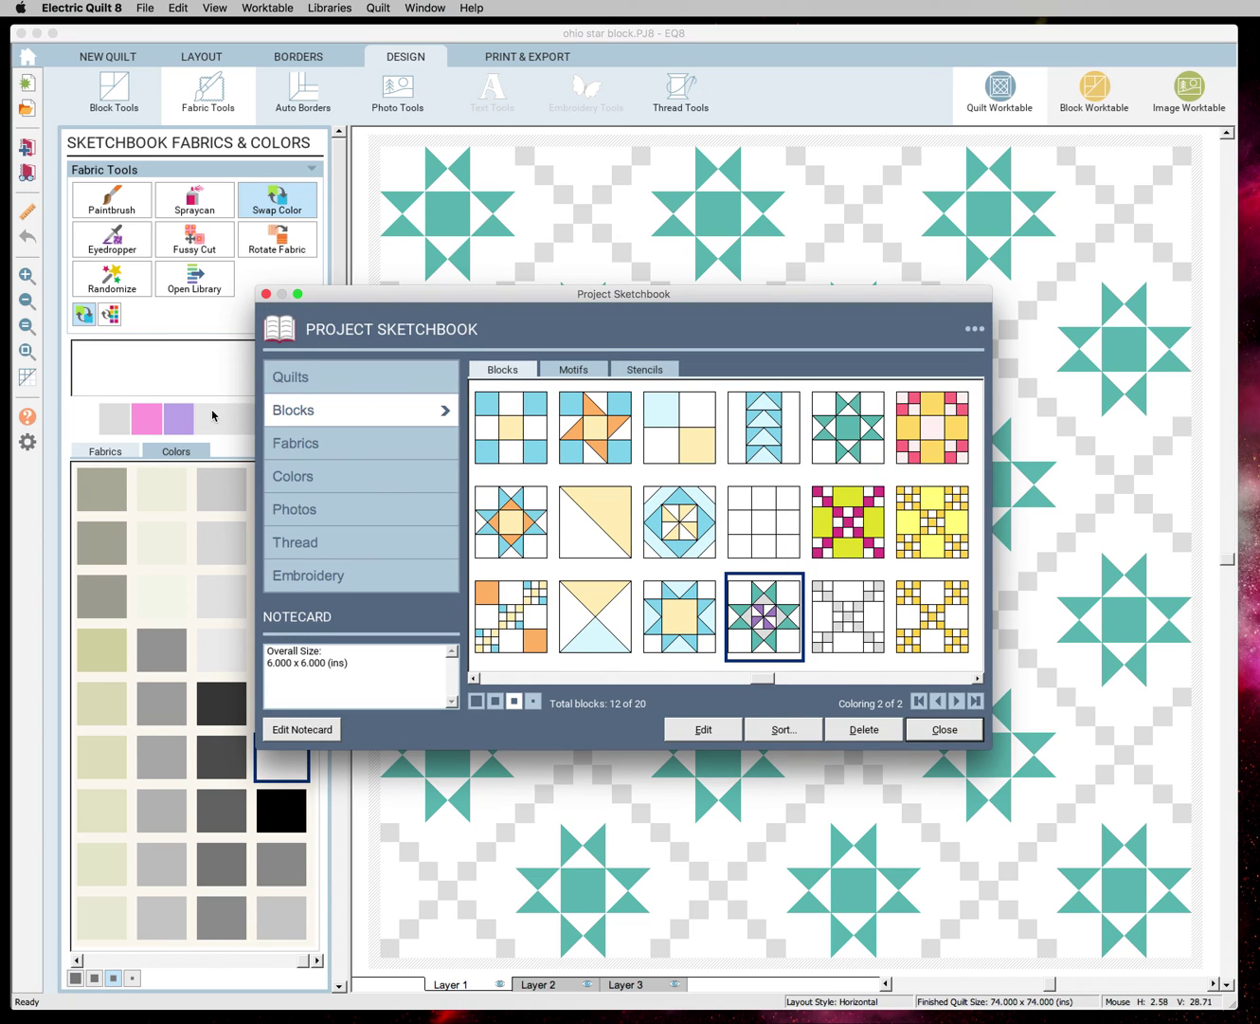
{"action": "left_click", "coordinate": [383, 379]}
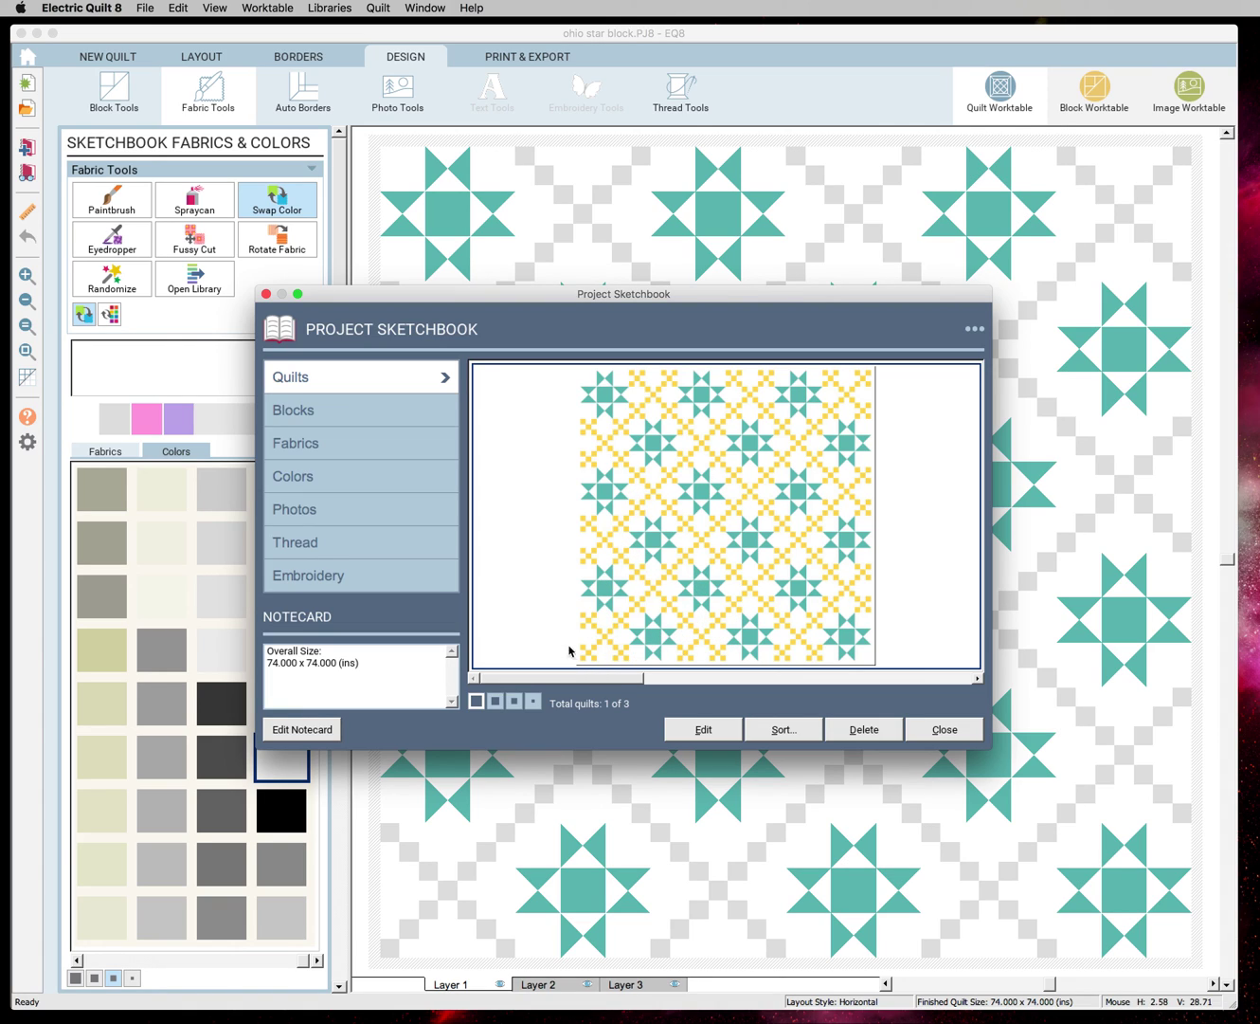
{"action": "left_click", "coordinate": [980, 679]}
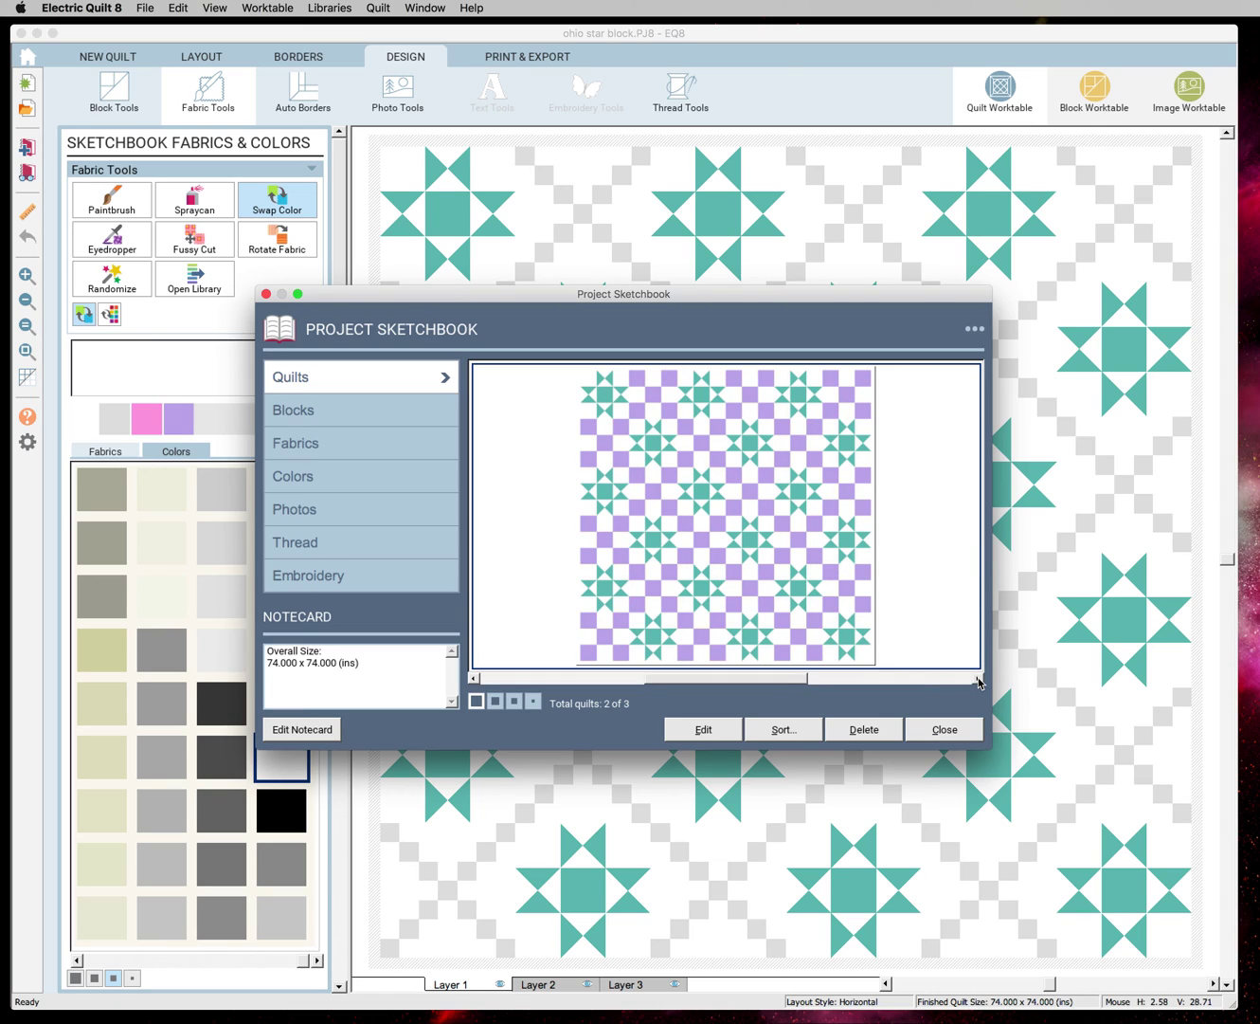
{"action": "left_click", "coordinate": [979, 678]}
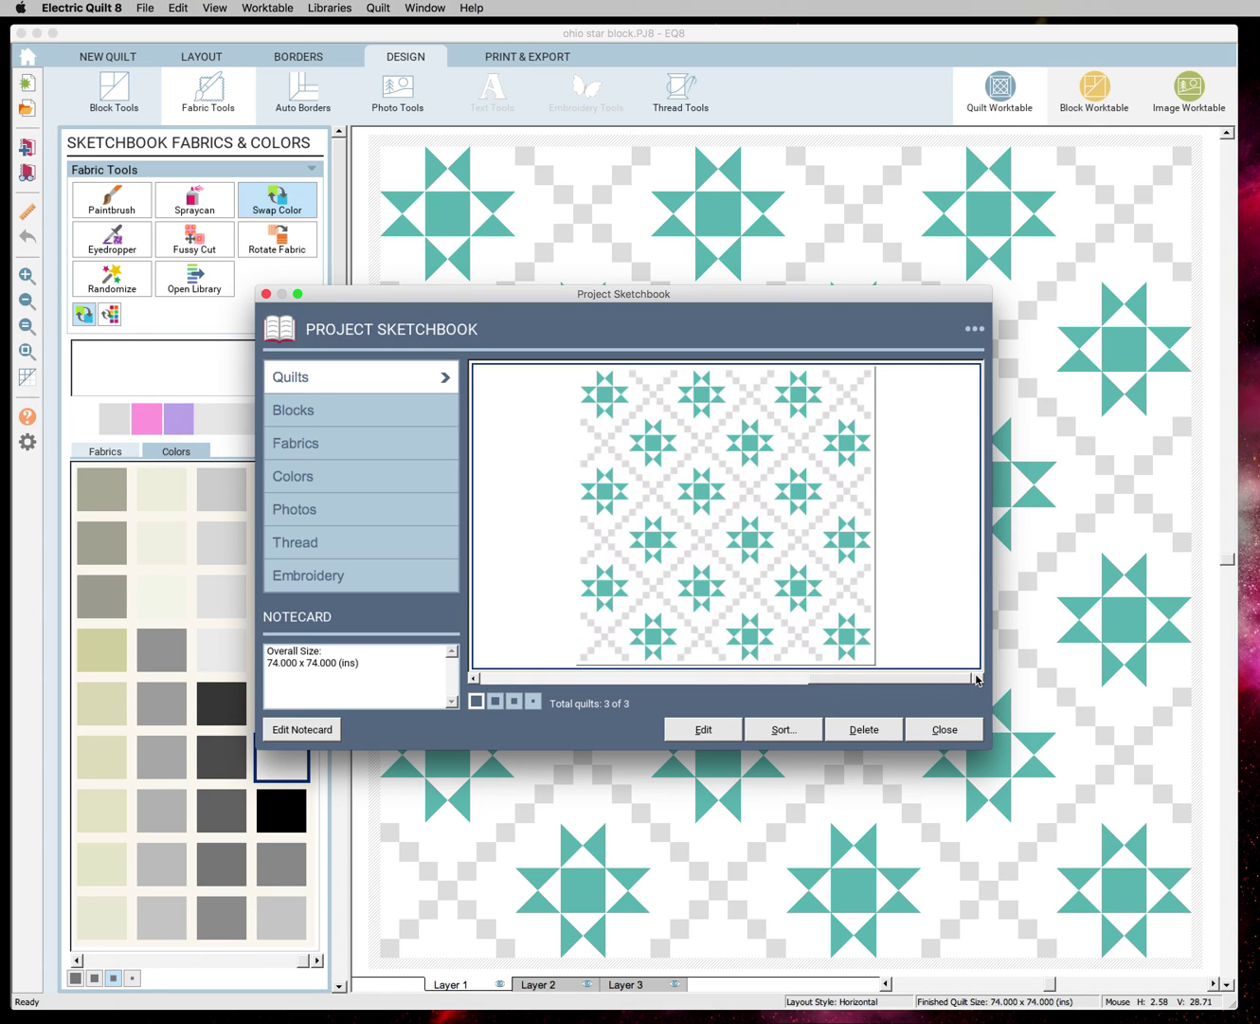
{"action": "left_click", "coordinate": [946, 730]}
Outline the quilt patches and zoom out to show the whole 74 x 74 inch quilt.
{"action": "right_click", "coordinate": [565, 441]}
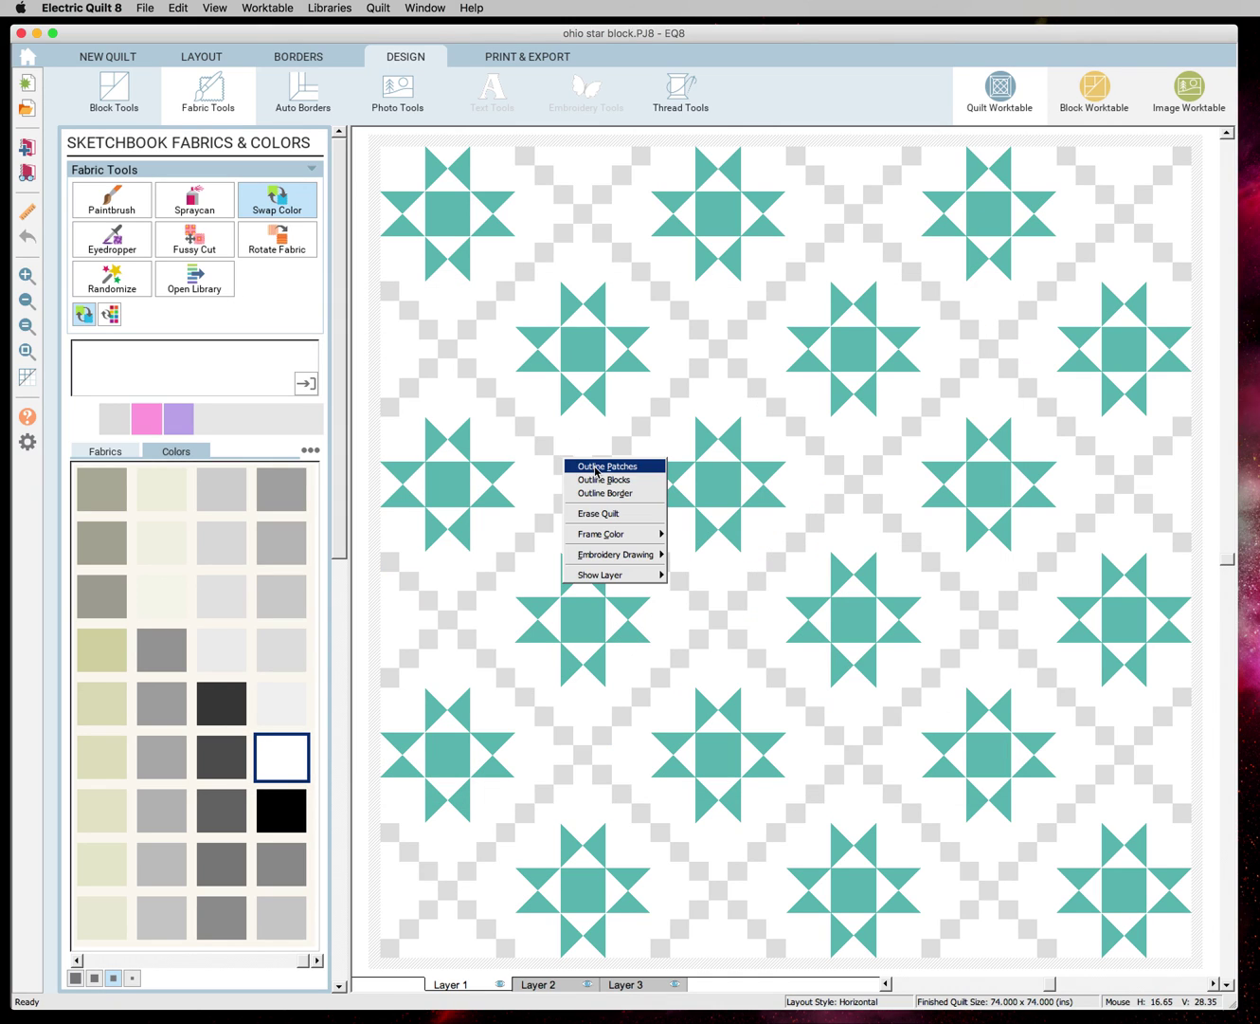
{"action": "left_click", "coordinate": [599, 461]}
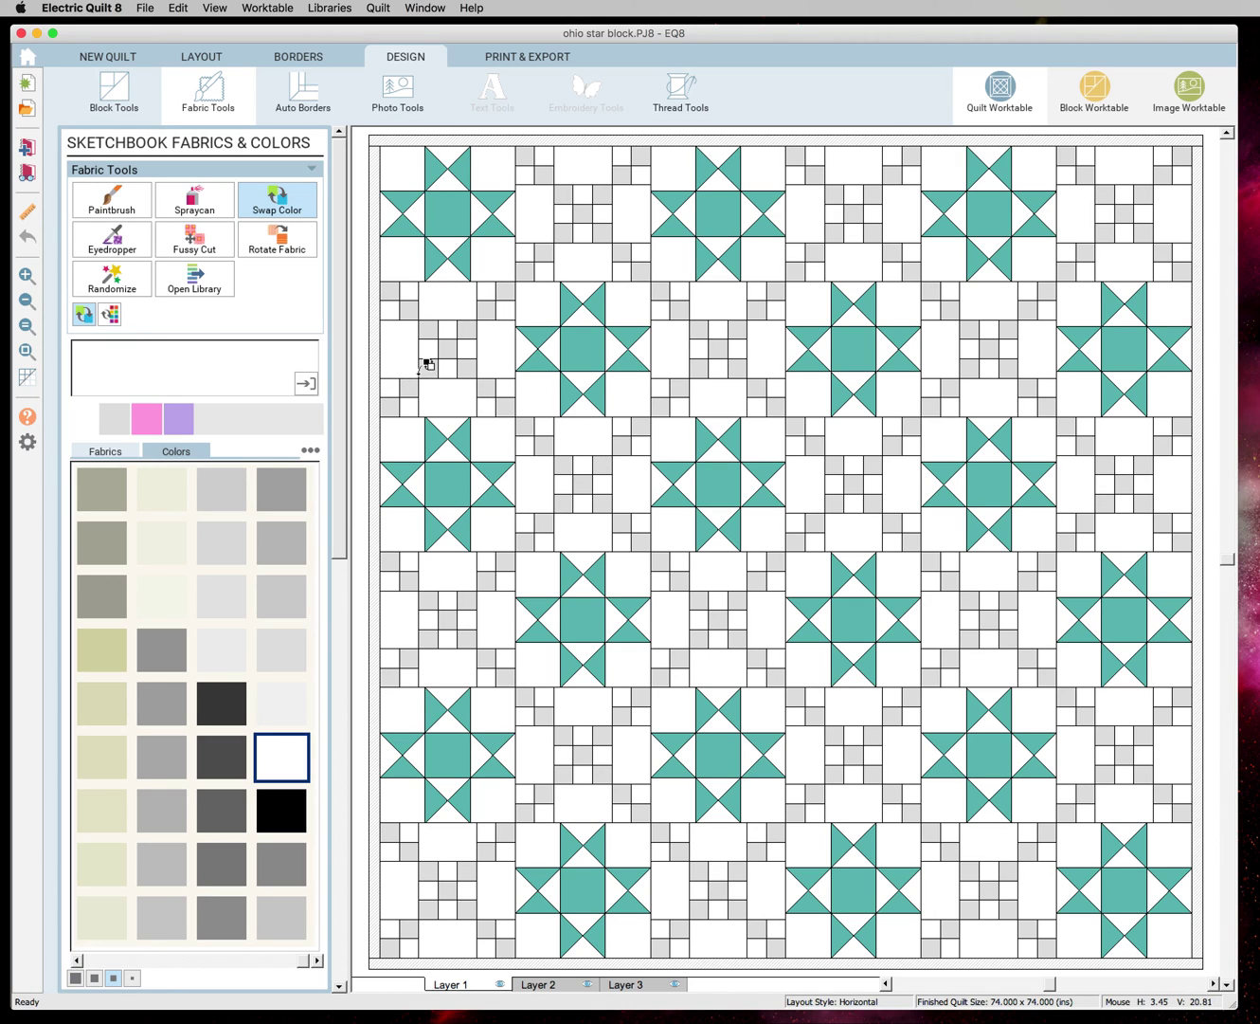
{"action": "scroll", "coordinate": [461, 365], "scroll_direction": "down", "scroll_amount": 1}
{"action": "scroll", "coordinate": [458, 365], "scroll_direction": "down", "scroll_amount": 1}
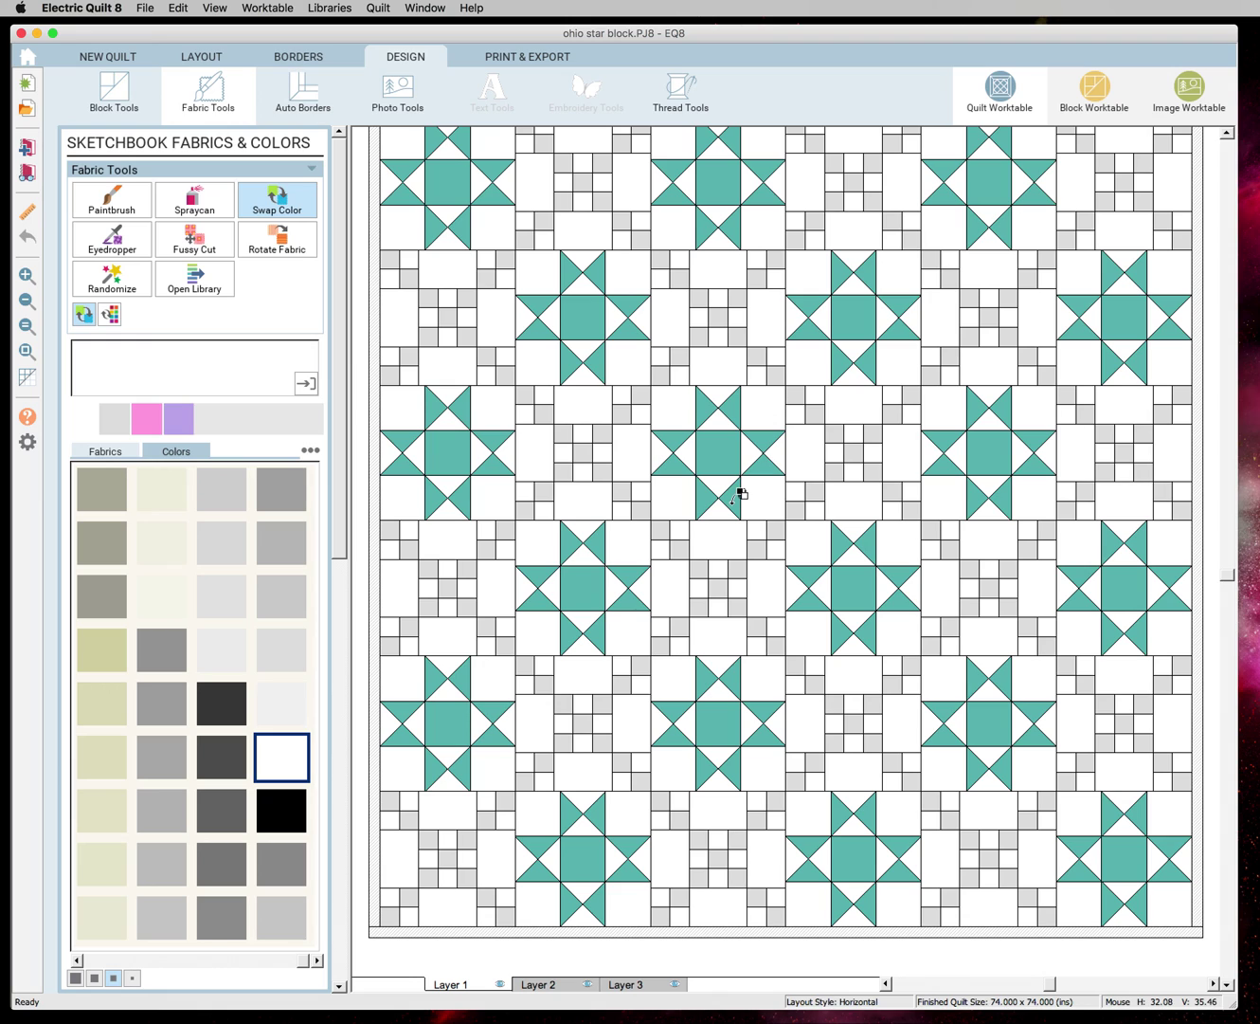
{"action": "scroll", "coordinate": [741, 494], "scroll_direction": "up", "scroll_amount": 1}
{"action": "left_click", "coordinate": [27, 303]}
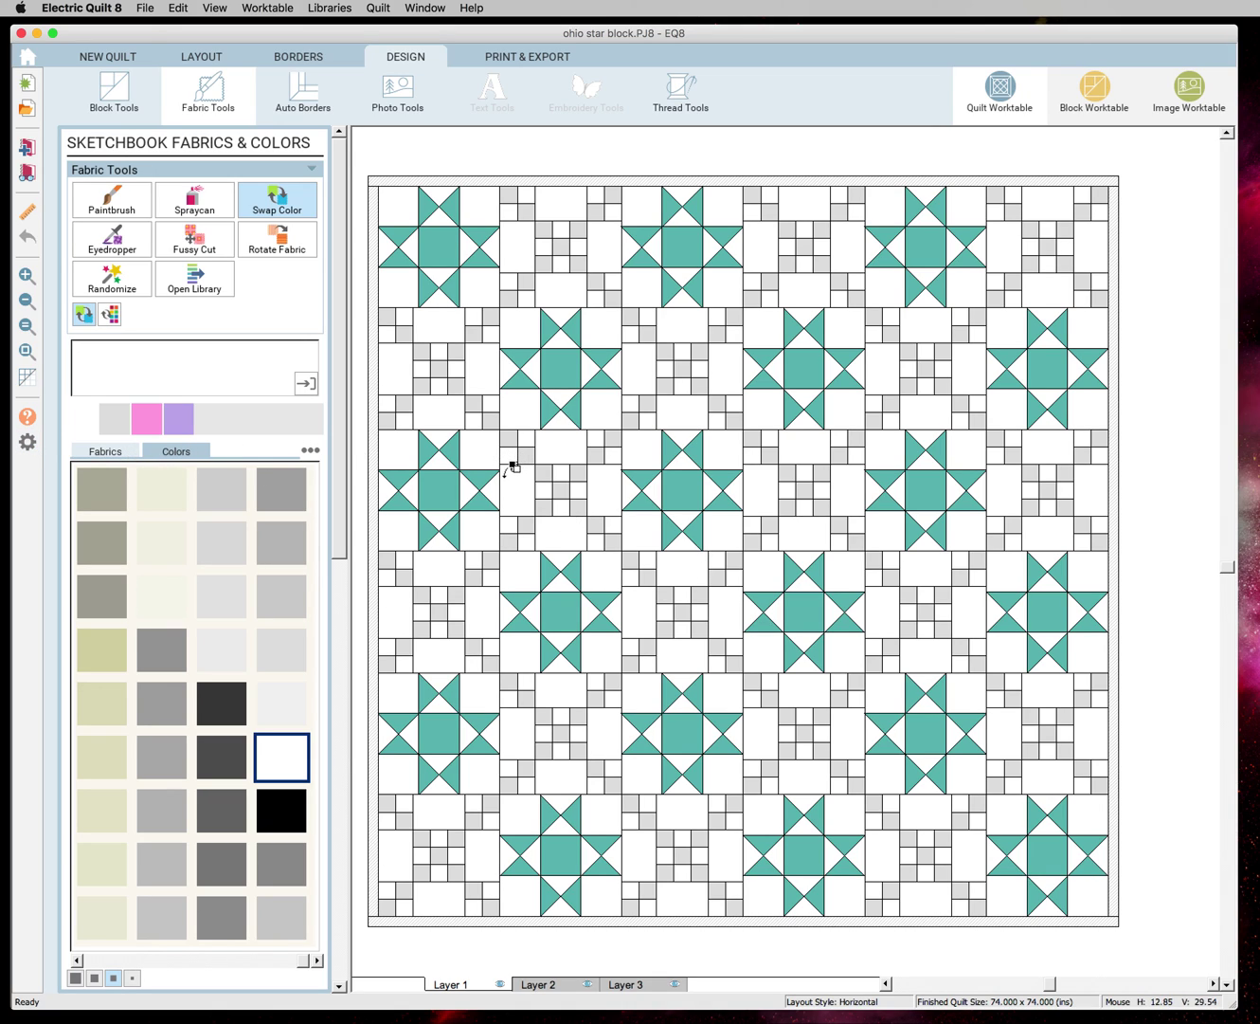
Put the purple-pinwheel star in every star position, then restore the plain teal Ohio Star.
{"action": "left_click", "coordinate": [118, 95]}
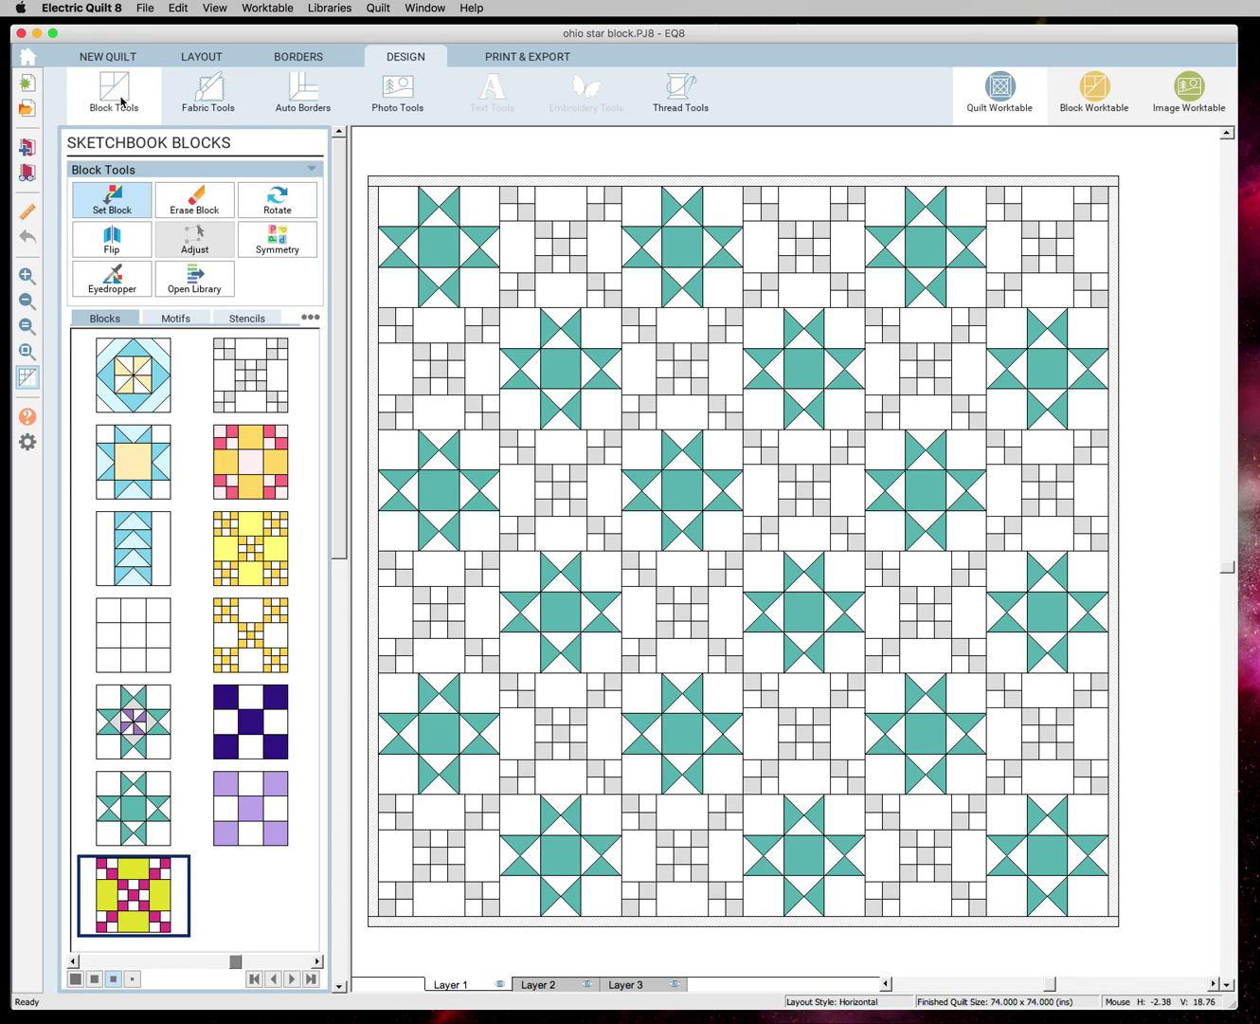
{"action": "left_click", "coordinate": [142, 739]}
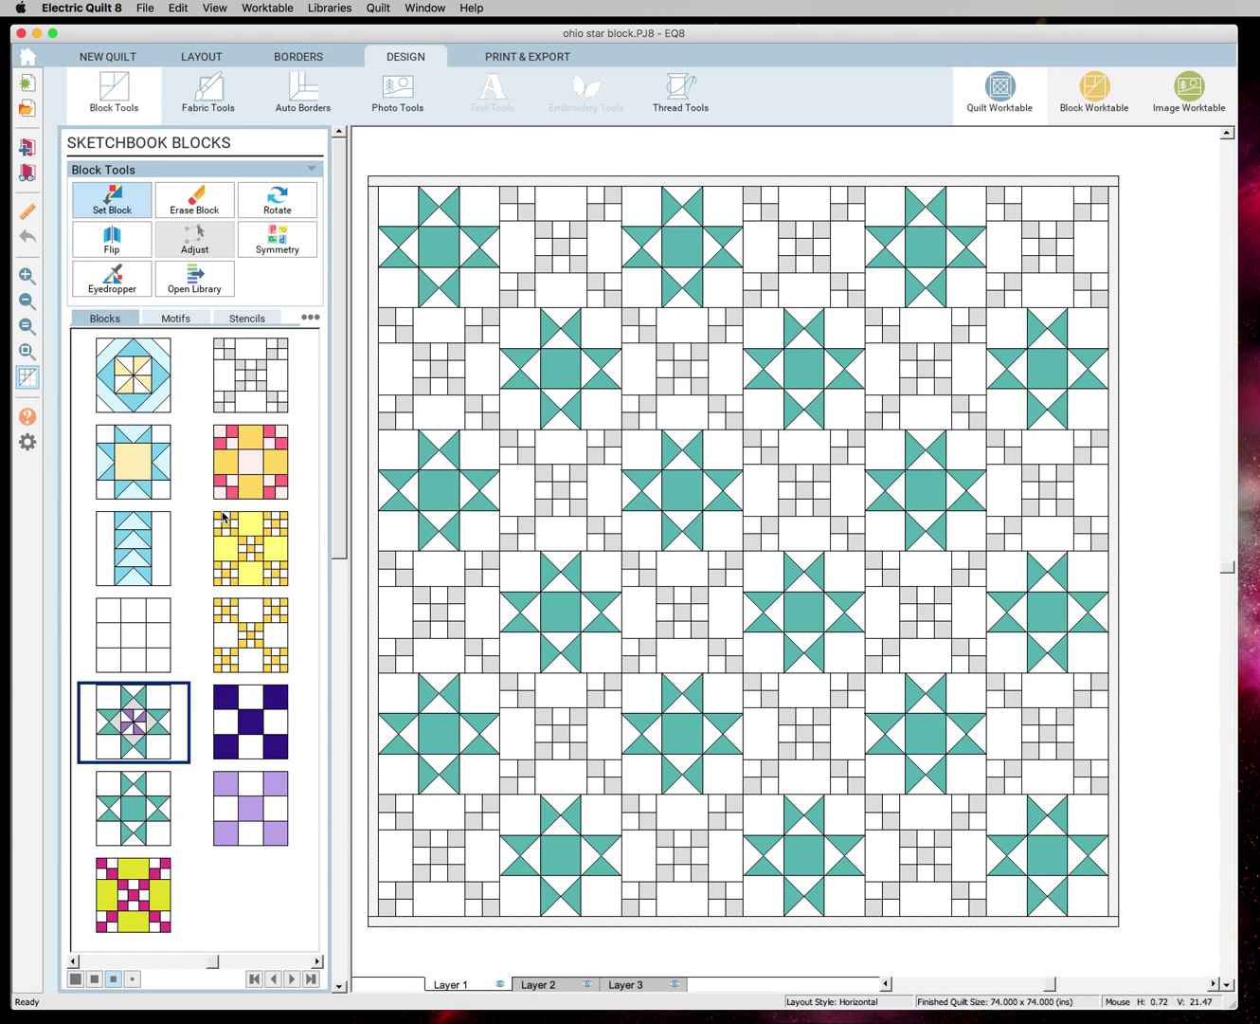
{"action": "left_click", "coordinate": [462, 245], "text": "super"}
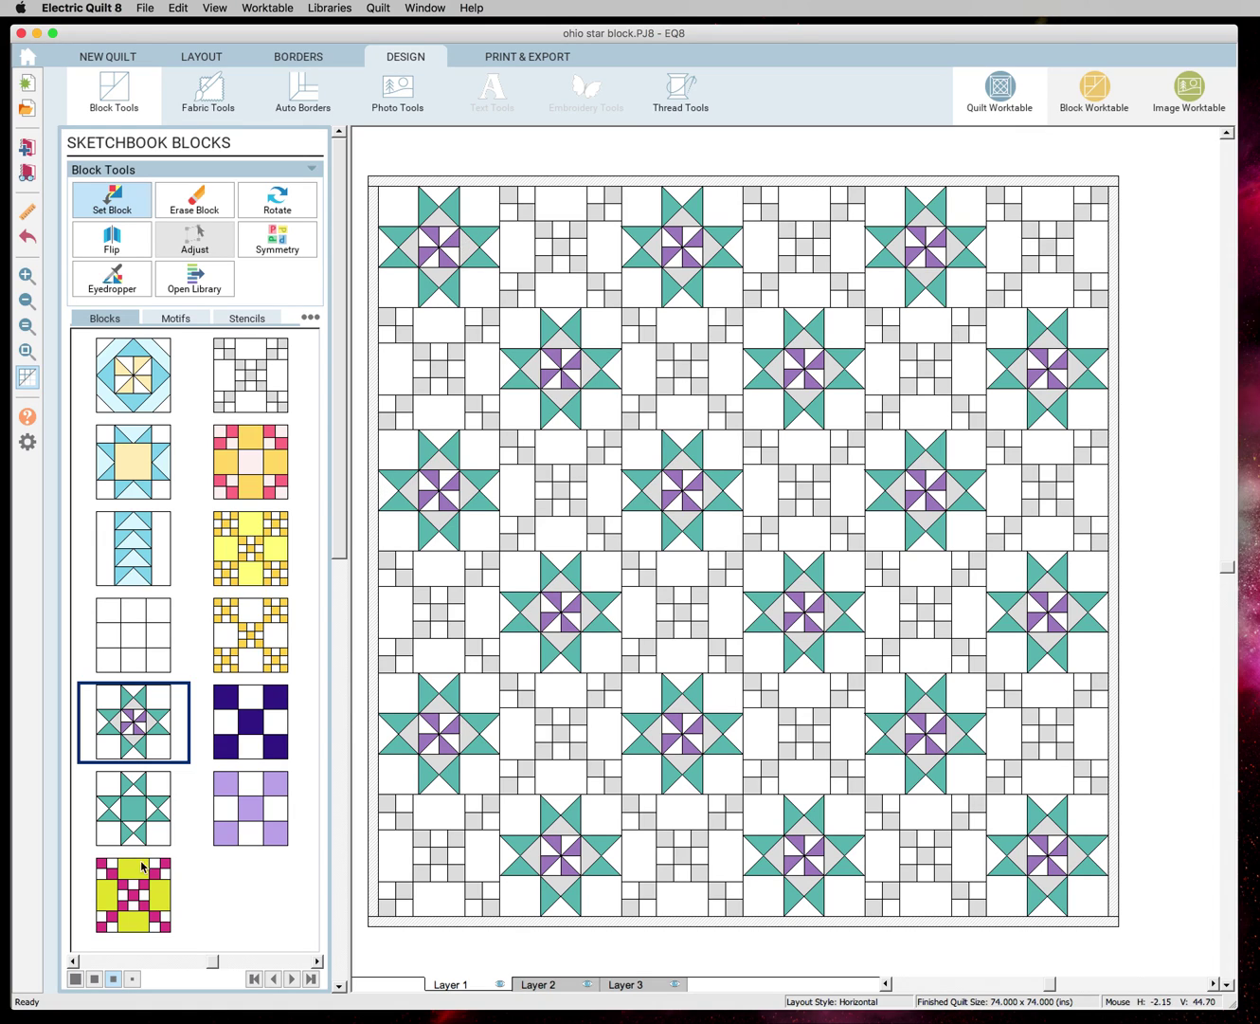
{"action": "left_click", "coordinate": [156, 829]}
{"action": "left_click", "coordinate": [454, 267], "text": "super"}
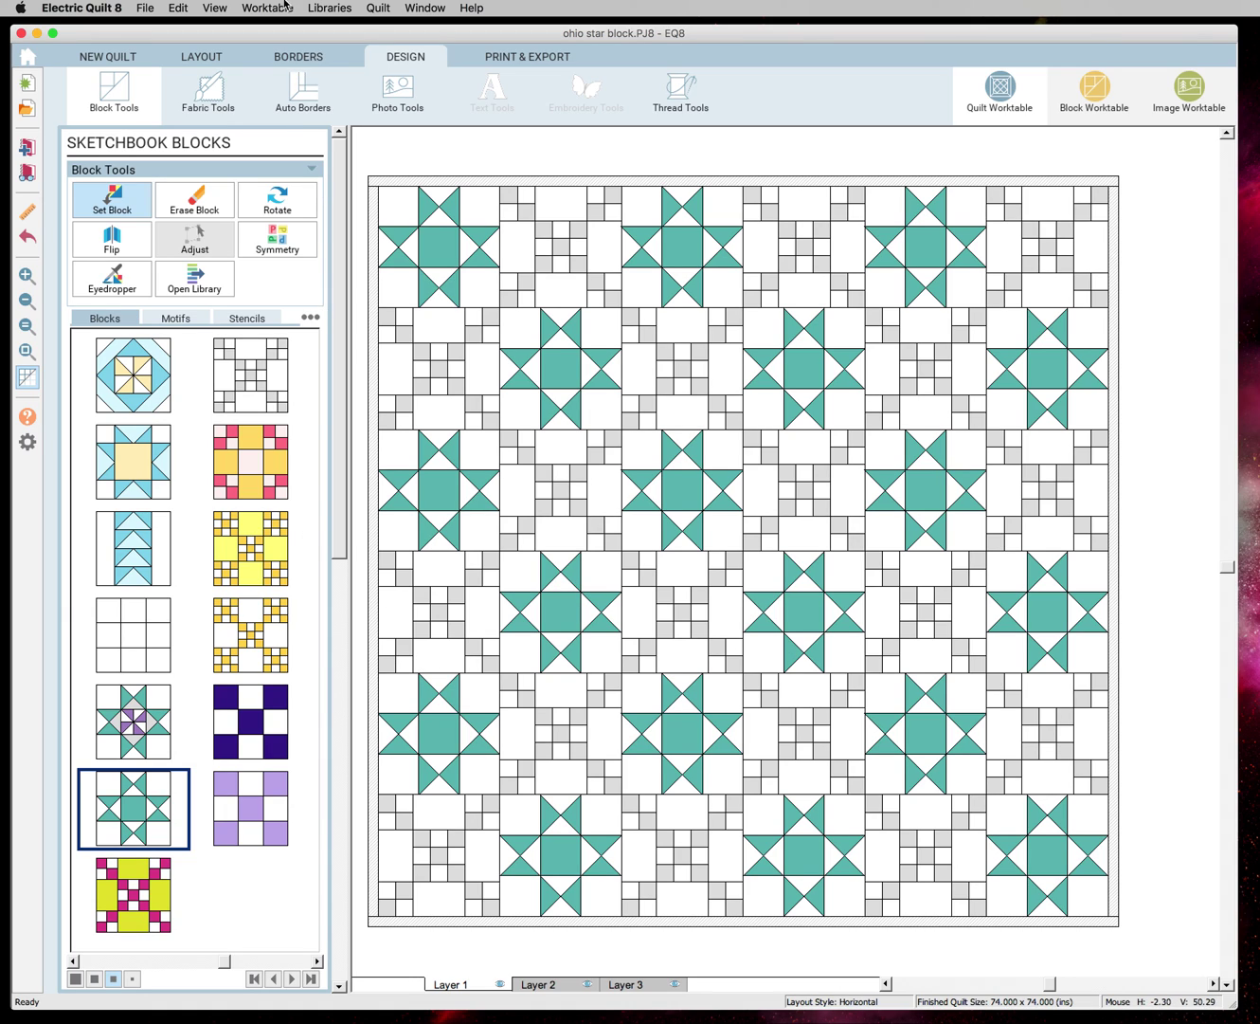
Add the pink Road to California block from the Chains library and set it into the gray chain positions.
{"action": "left_click", "coordinate": [317, 7]}
{"action": "left_click", "coordinate": [327, 27]}
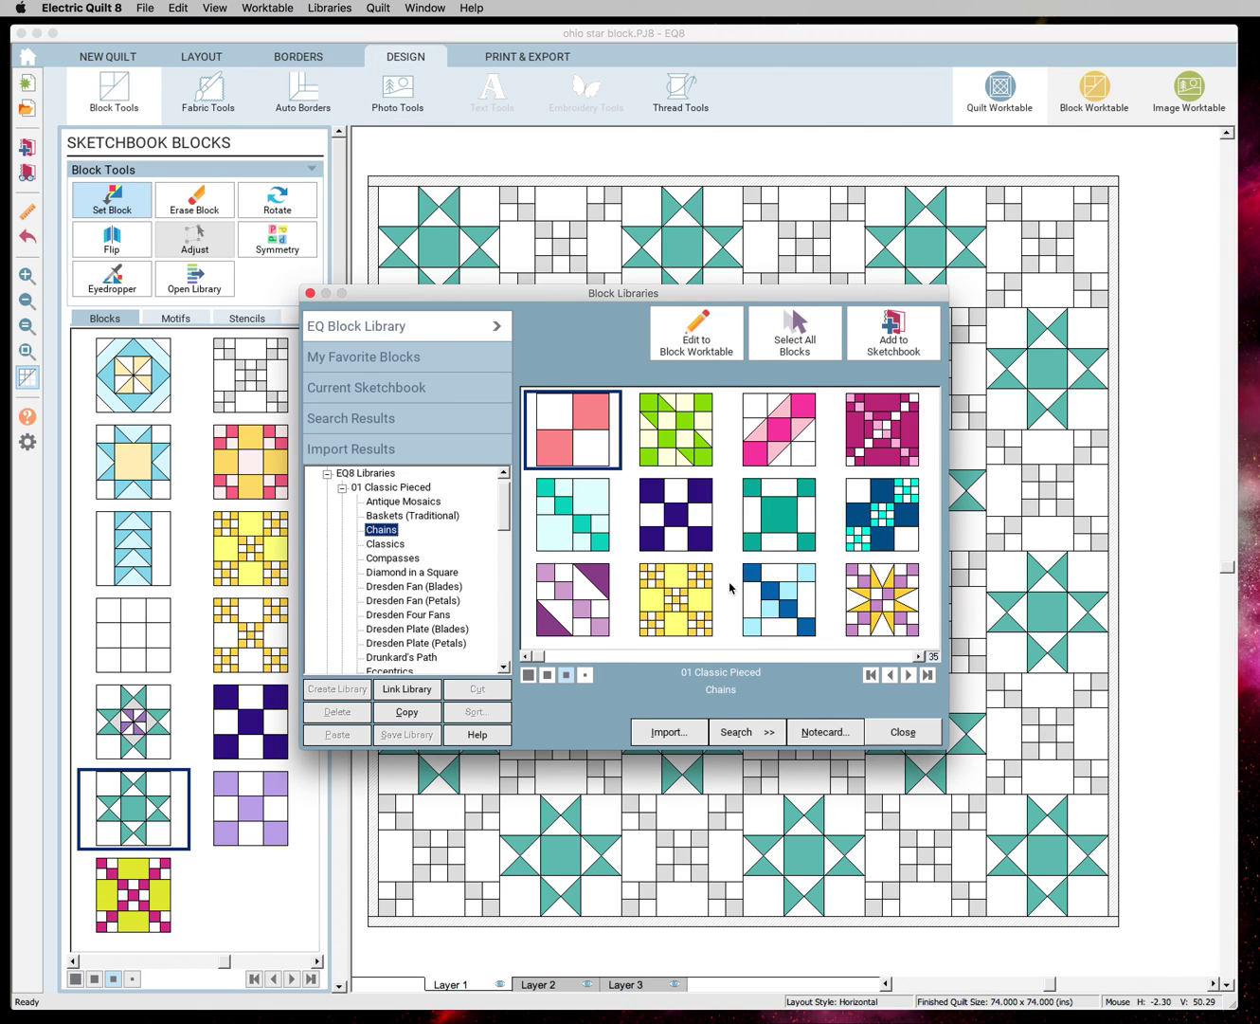
{"action": "left_click", "coordinate": [779, 448]}
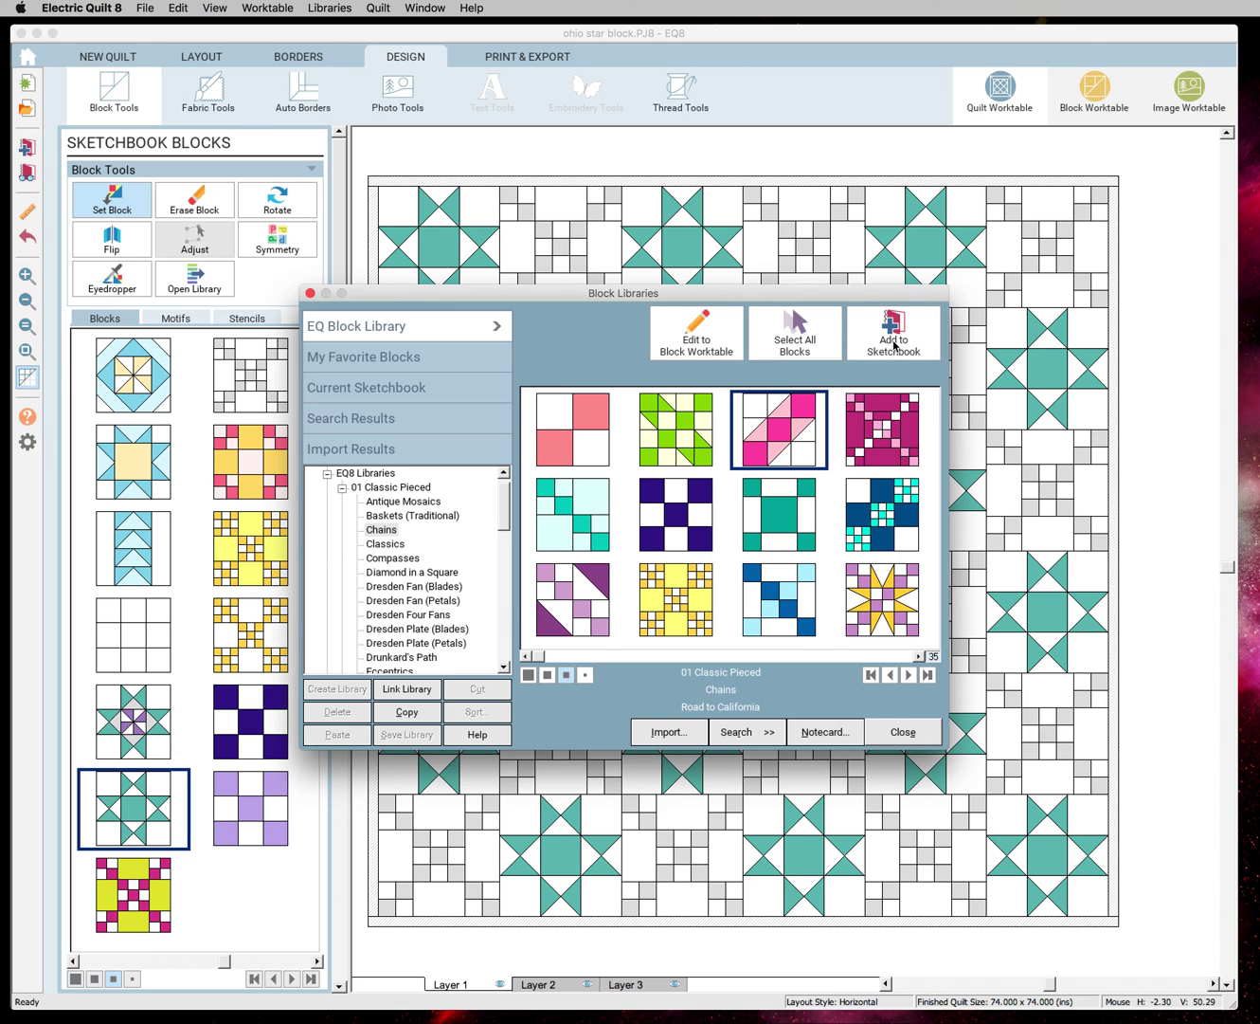
{"action": "left_click", "coordinate": [894, 346]}
{"action": "left_click", "coordinate": [903, 732]}
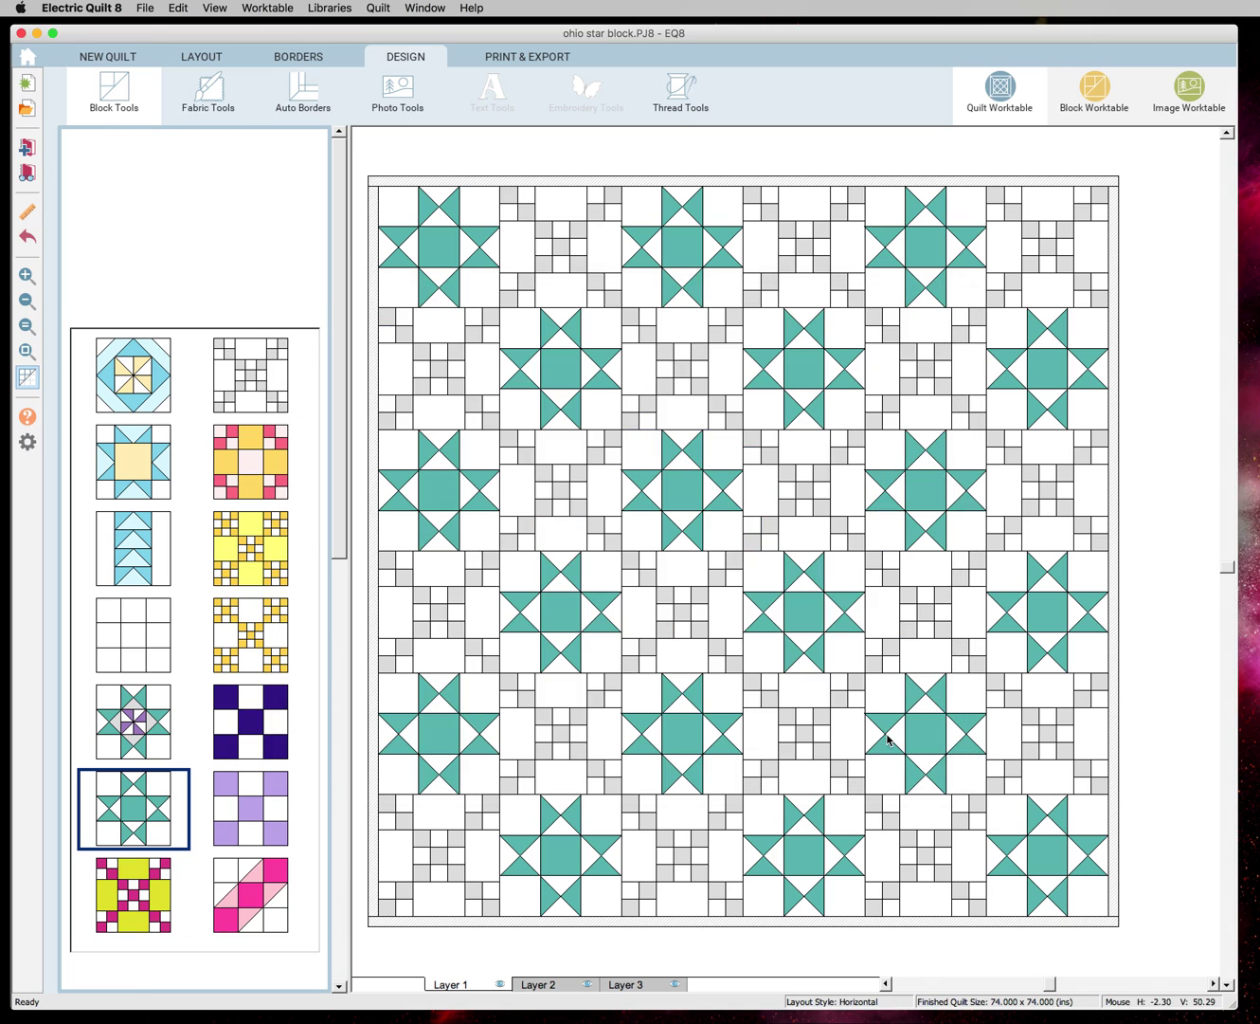
{"action": "left_click", "coordinate": [270, 918]}
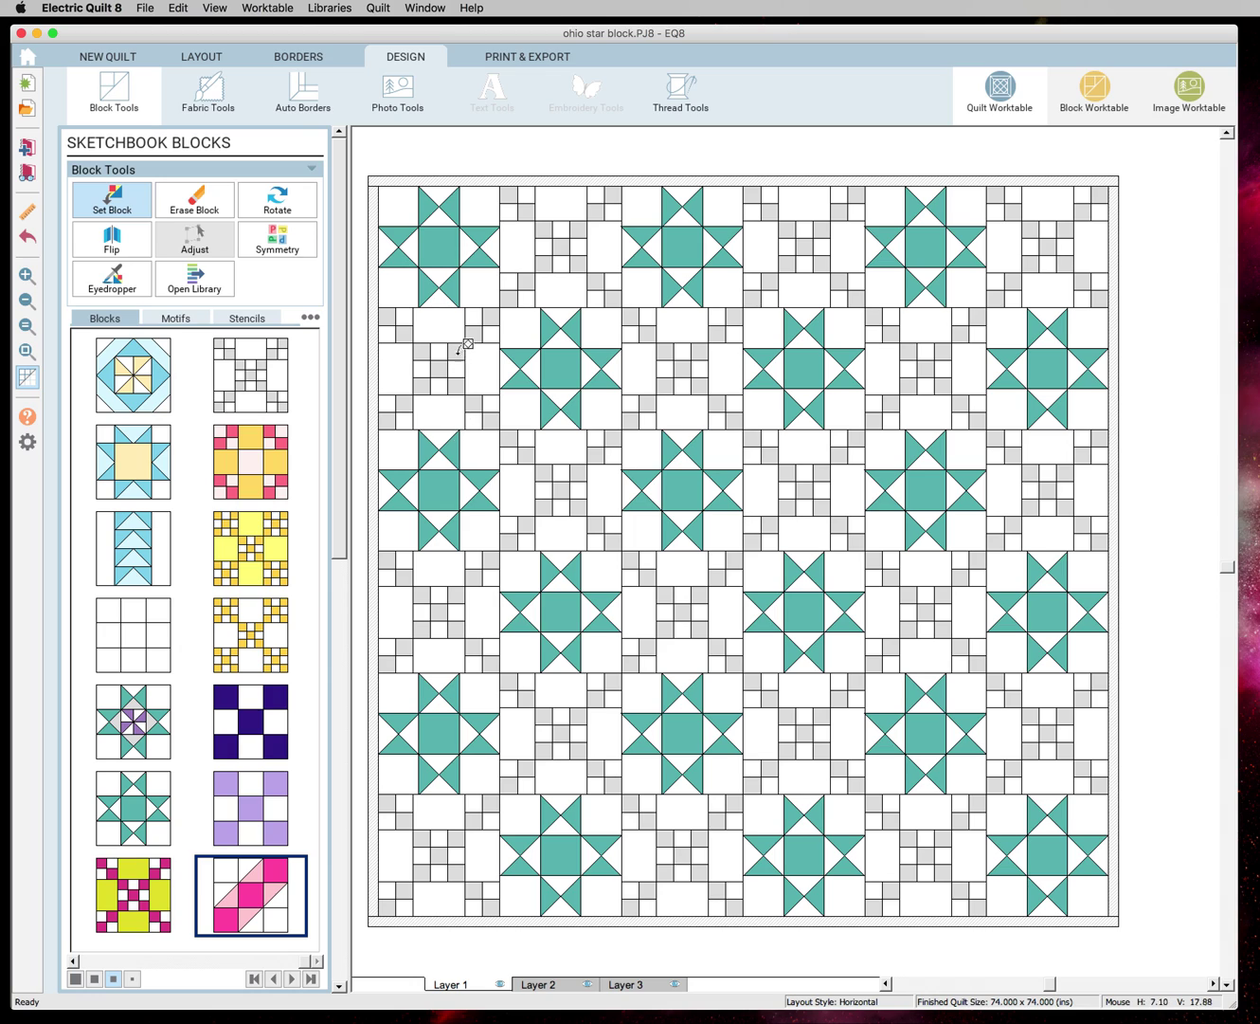
{"action": "left_click", "coordinate": [566, 259], "text": "alt"}
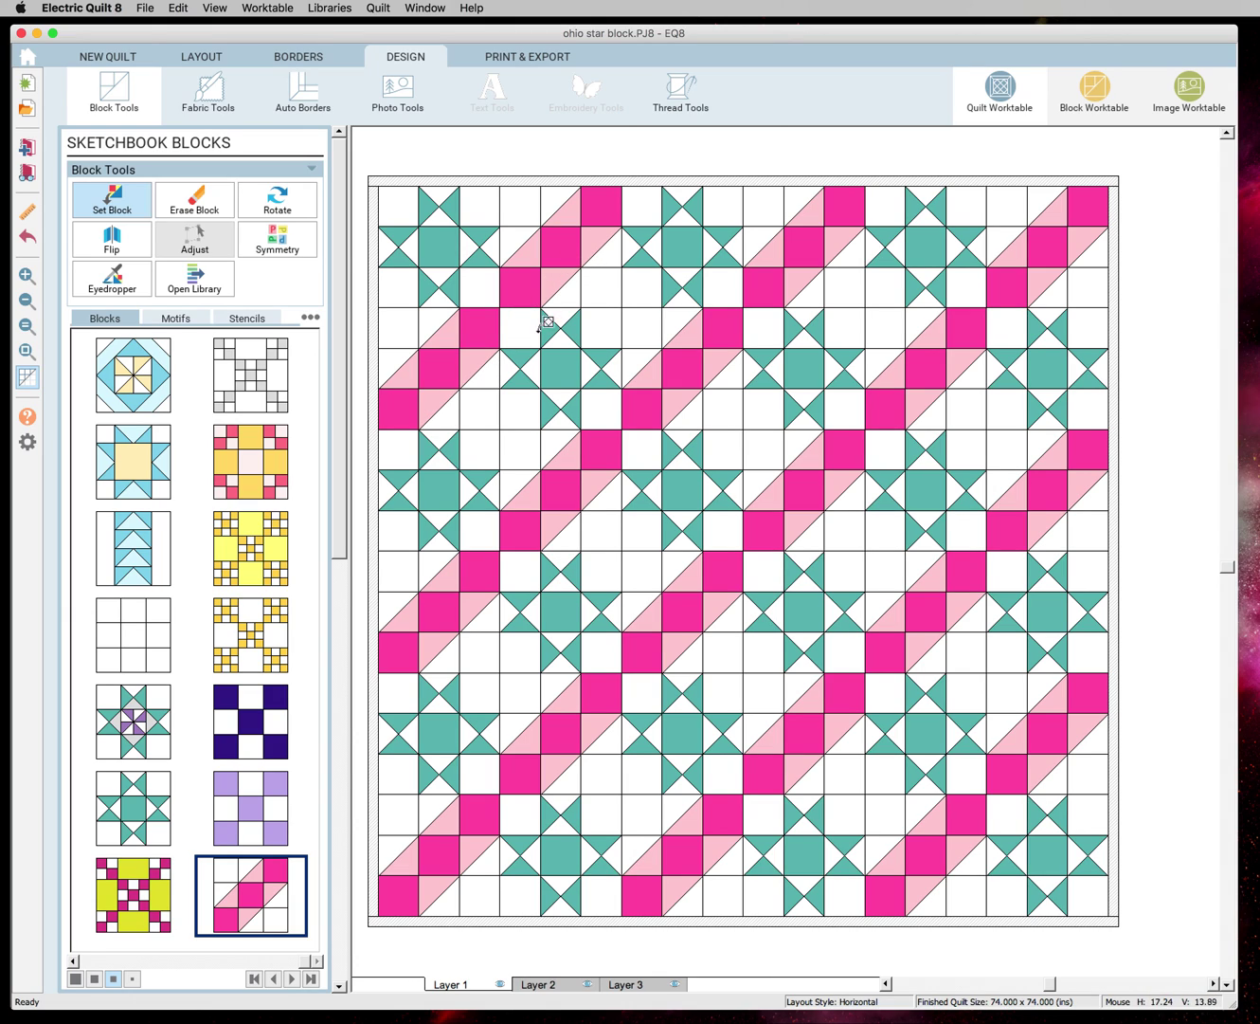
Rotate ten of the pink Road to California blocks a quarter turn each.
{"action": "left_click", "coordinate": [280, 201]}
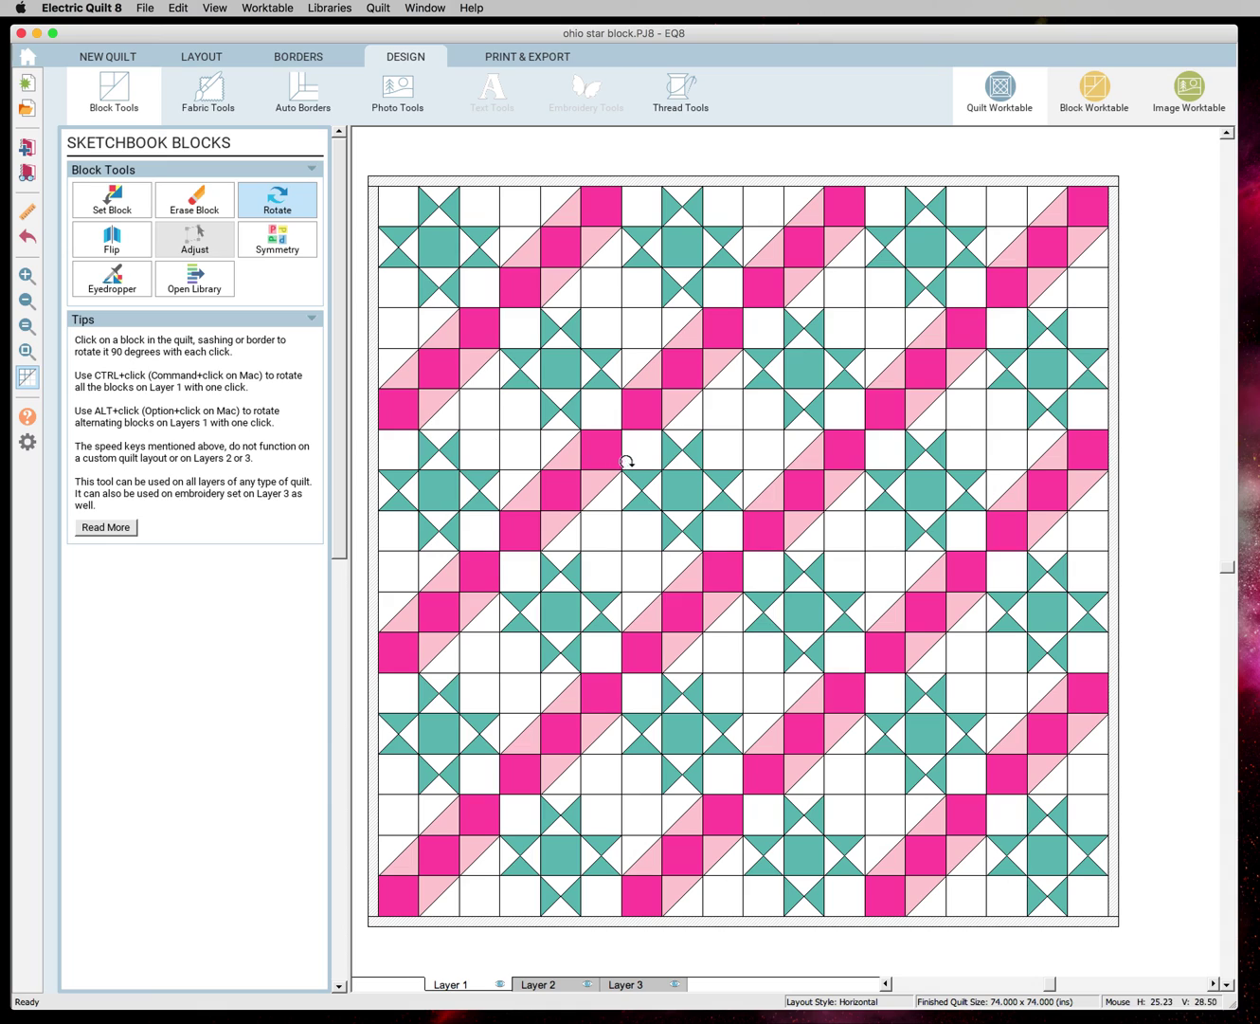
{"action": "left_click", "coordinate": [693, 371]}
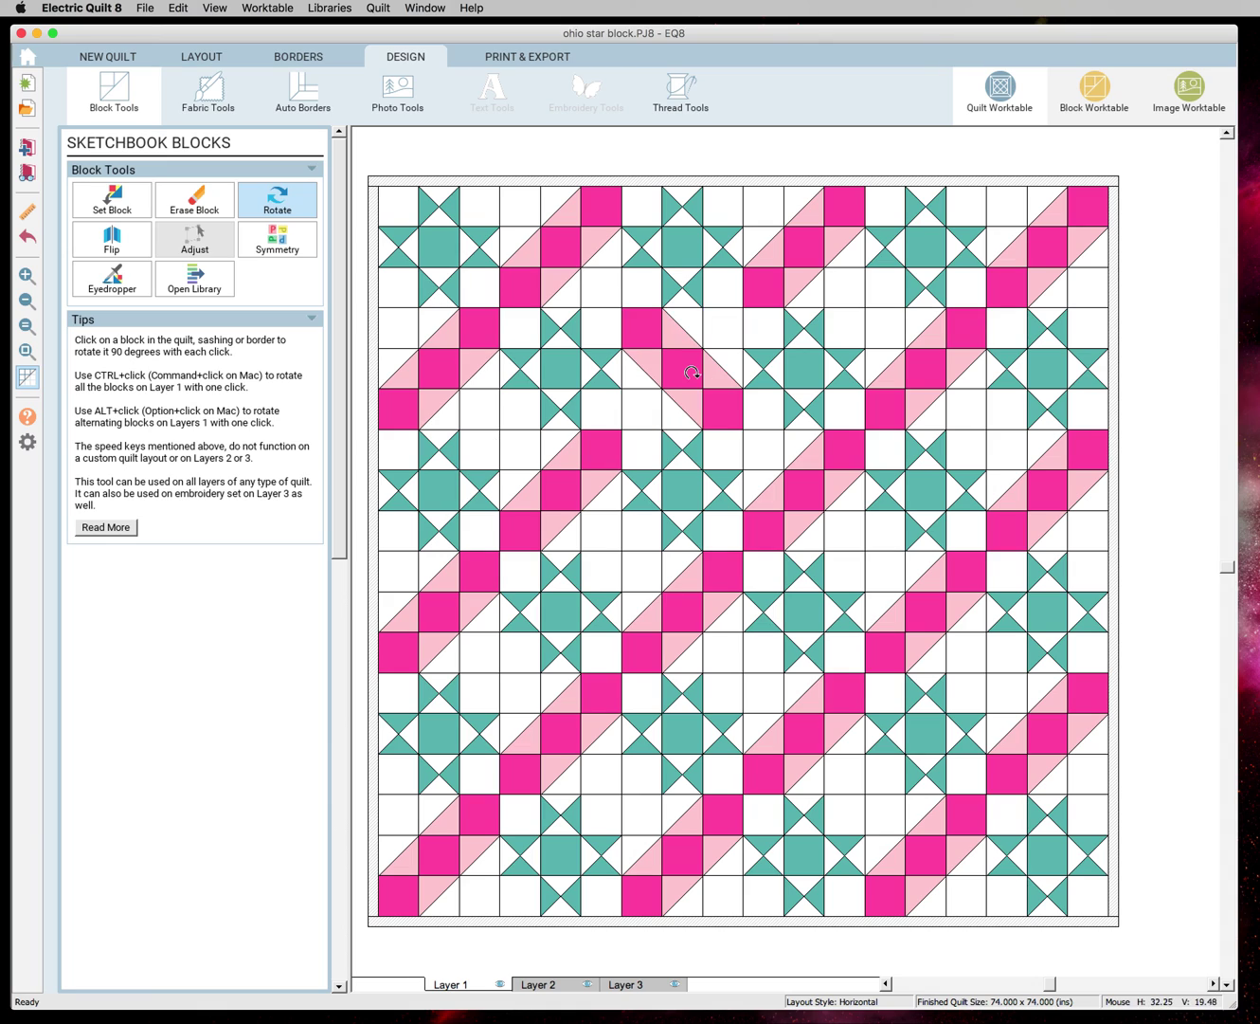
{"action": "left_click", "coordinate": [802, 267]}
{"action": "left_click", "coordinate": [927, 373]}
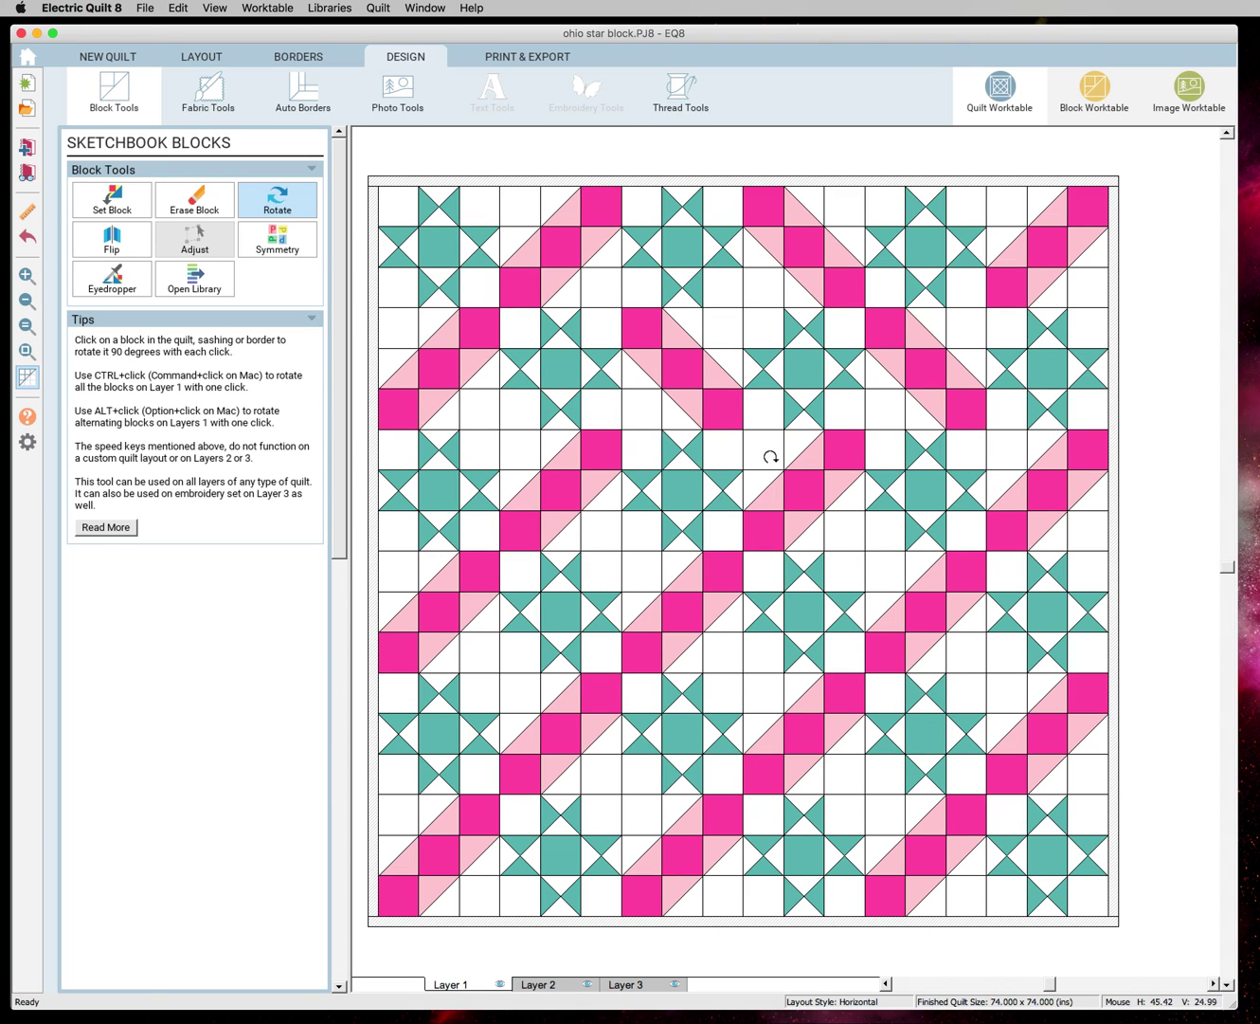
{"action": "left_click", "coordinate": [562, 481]}
{"action": "left_click", "coordinate": [456, 596]}
{"action": "left_click", "coordinate": [550, 716]}
{"action": "left_click", "coordinate": [739, 580]}
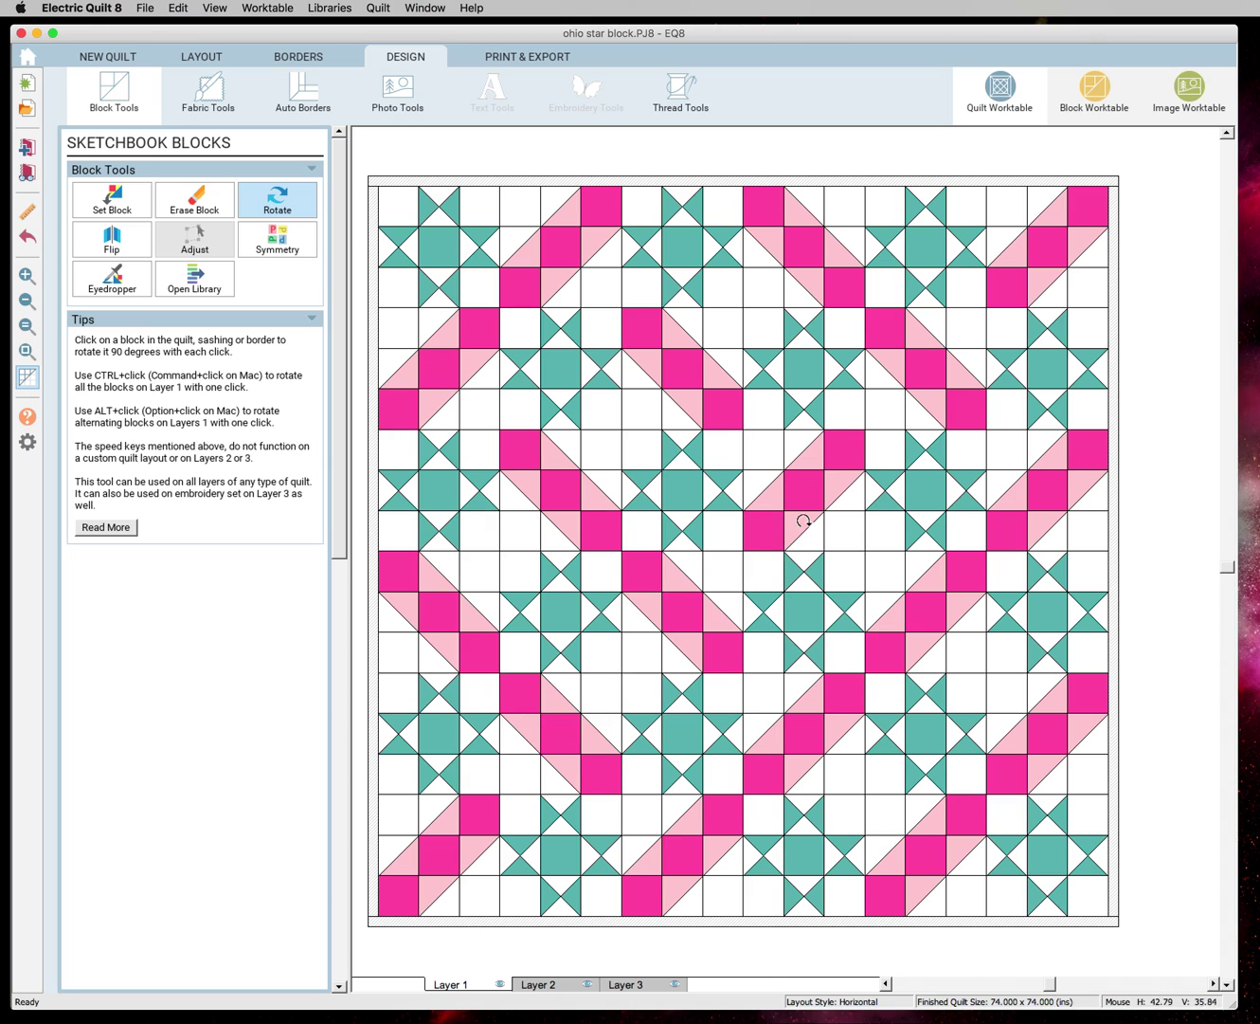
{"action": "left_click", "coordinate": [804, 520]}
{"action": "left_click", "coordinate": [722, 828]}
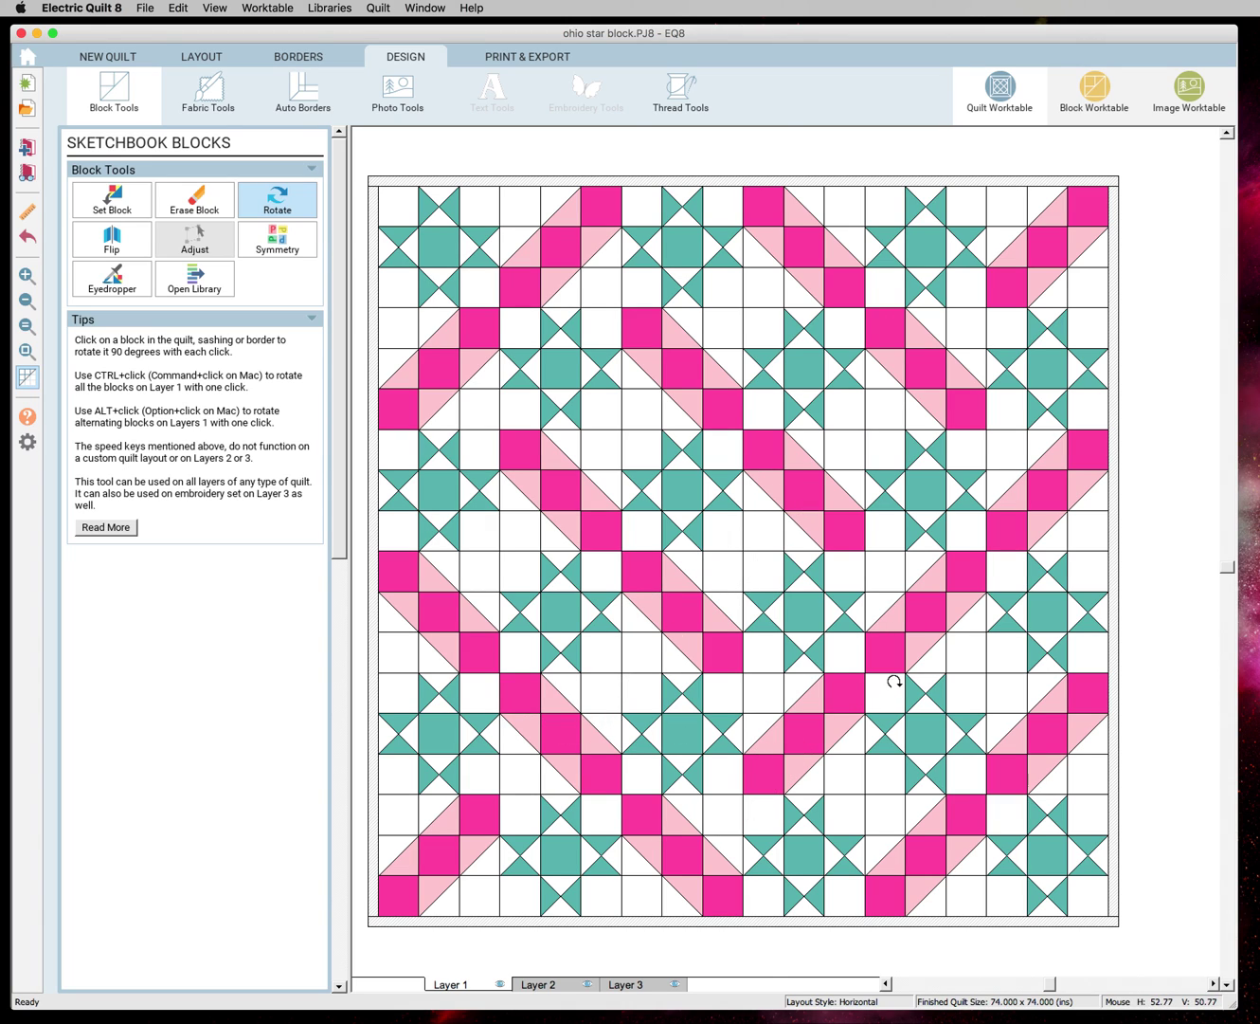
{"action": "left_click", "coordinate": [817, 720]}
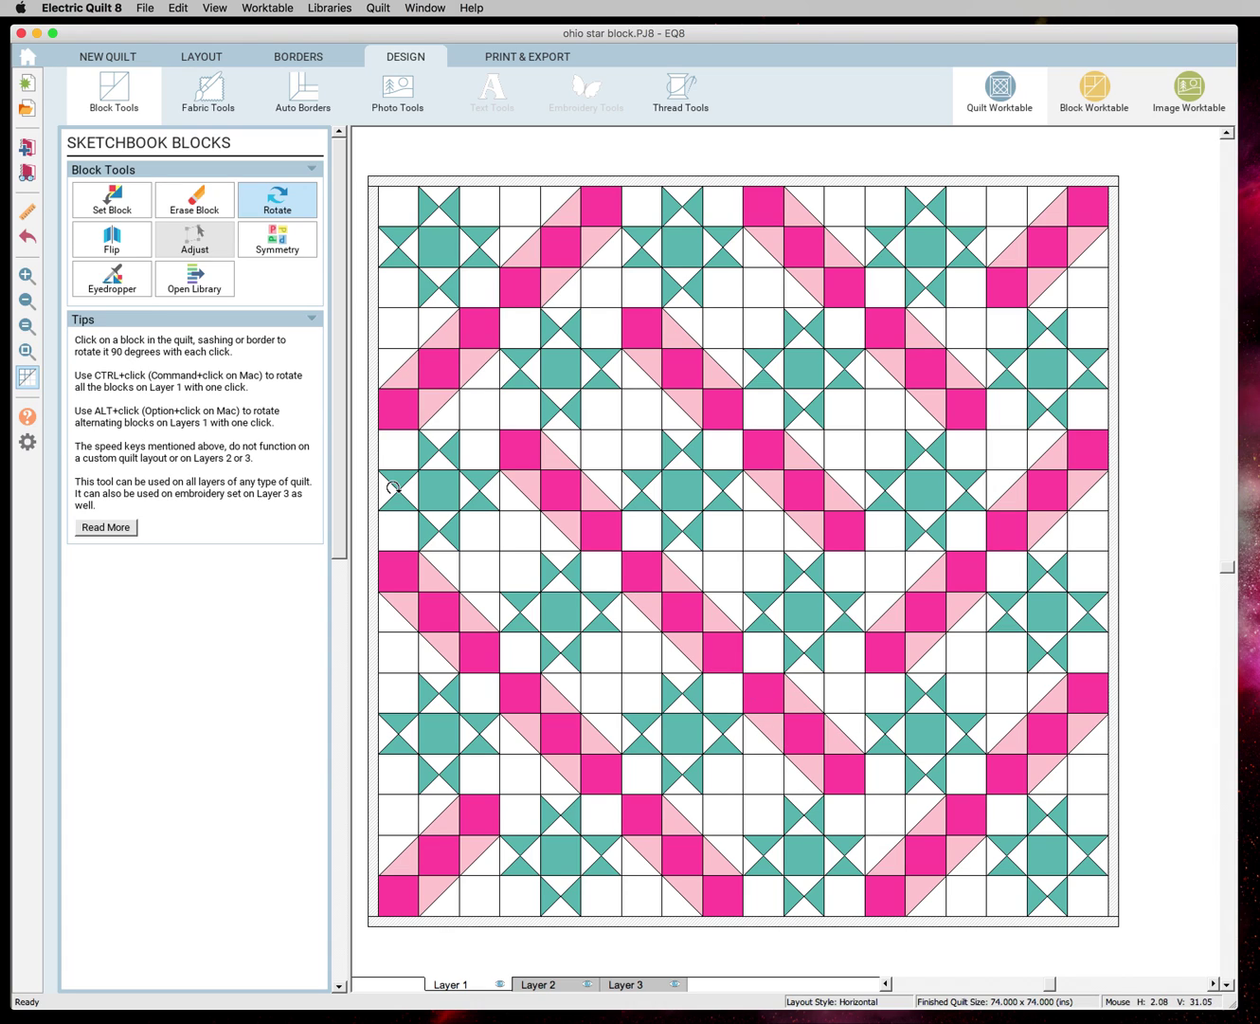
Cycle the whole quilt through five symmetry variations until the pink stripes zigzag.
{"action": "left_click", "coordinate": [293, 250]}
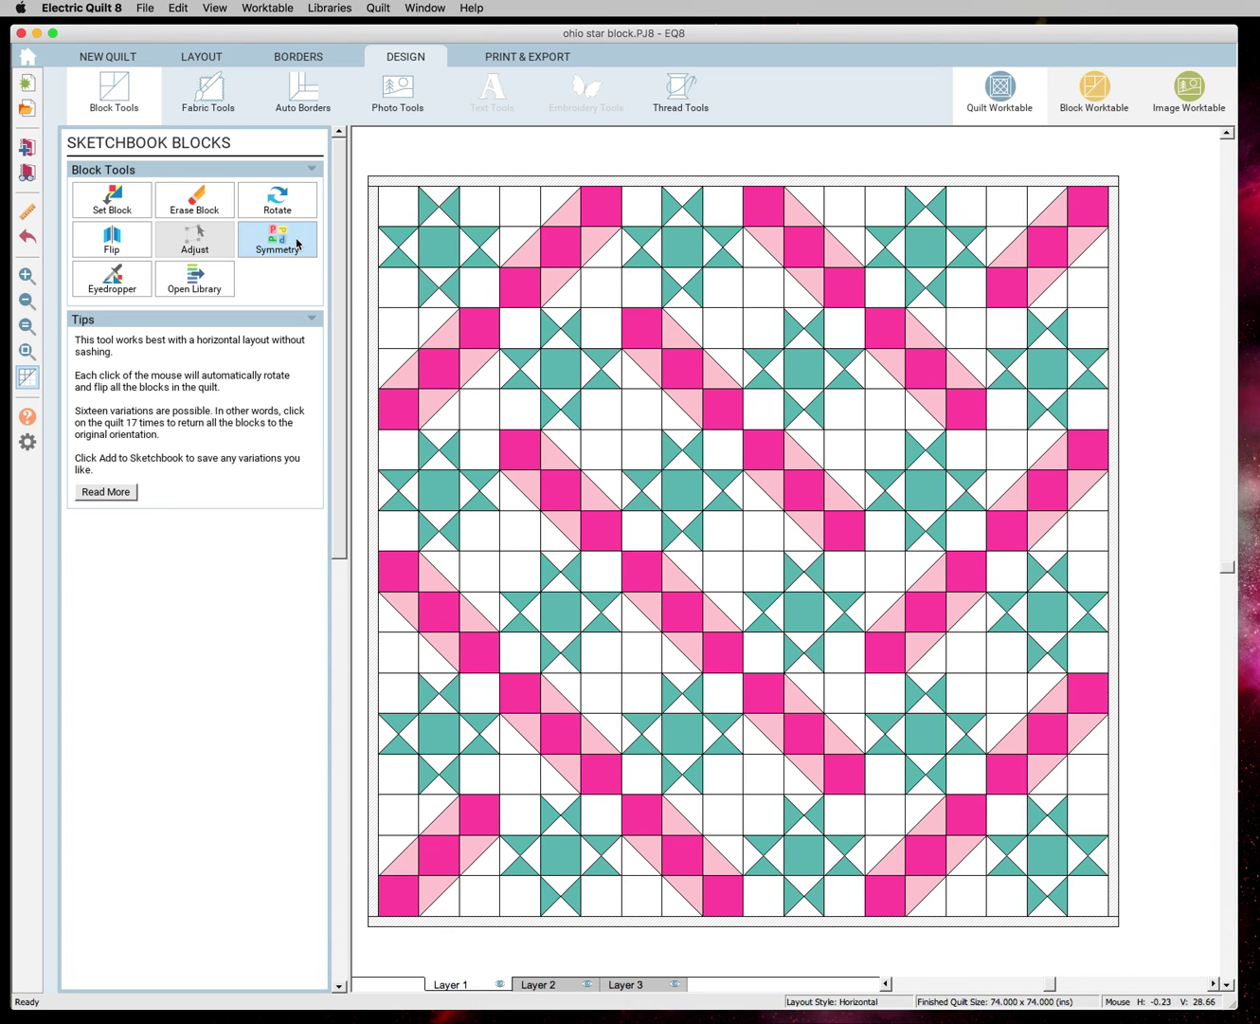
{"action": "left_click", "coordinate": [448, 352]}
{"action": "left_click", "coordinate": [450, 349]}
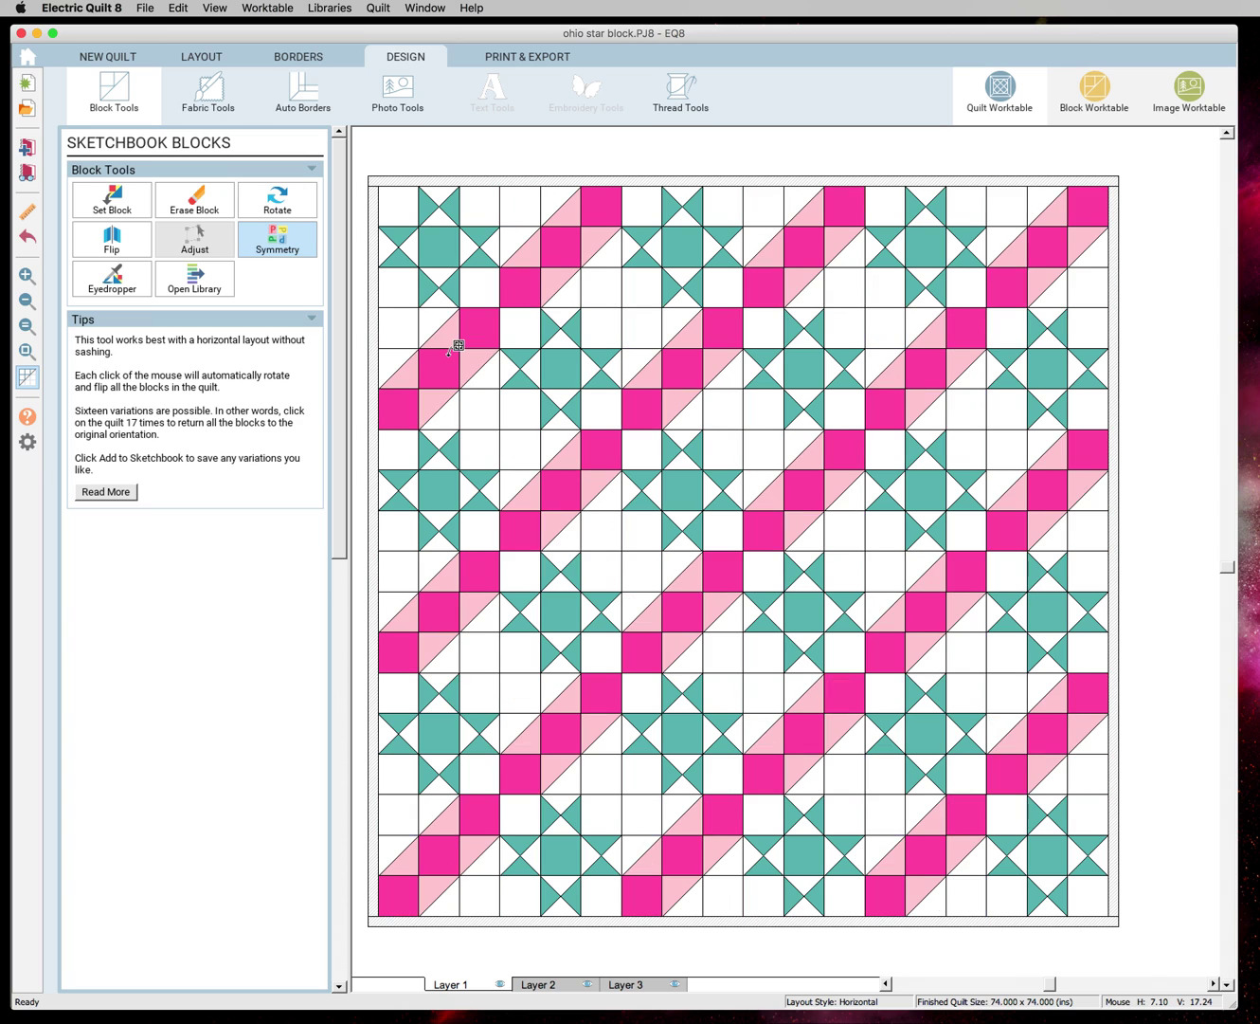
{"action": "left_click", "coordinate": [451, 351]}
{"action": "left_click", "coordinate": [452, 352]}
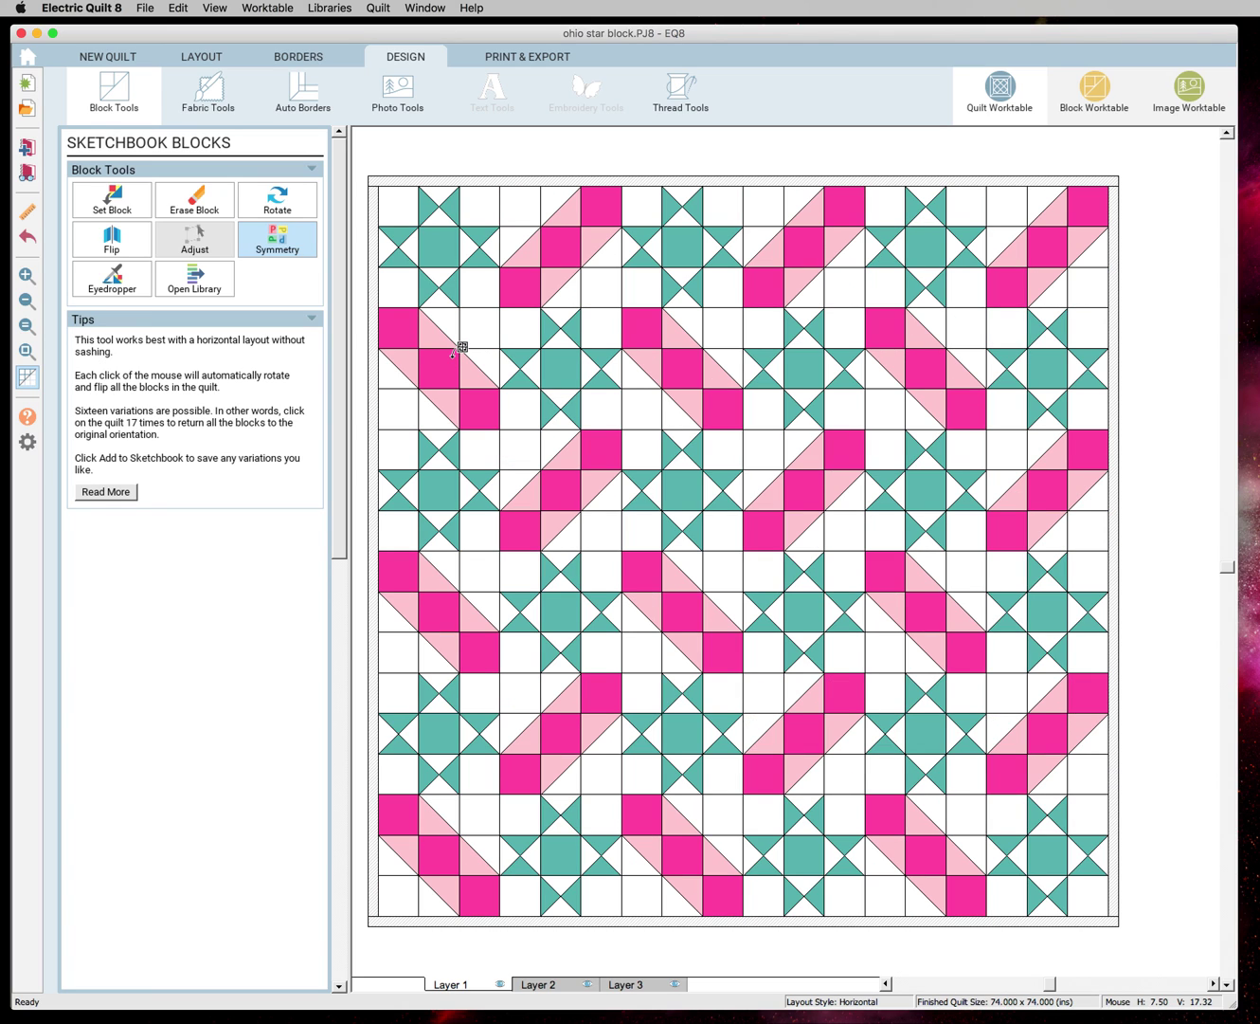
{"action": "left_click", "coordinate": [453, 353]}
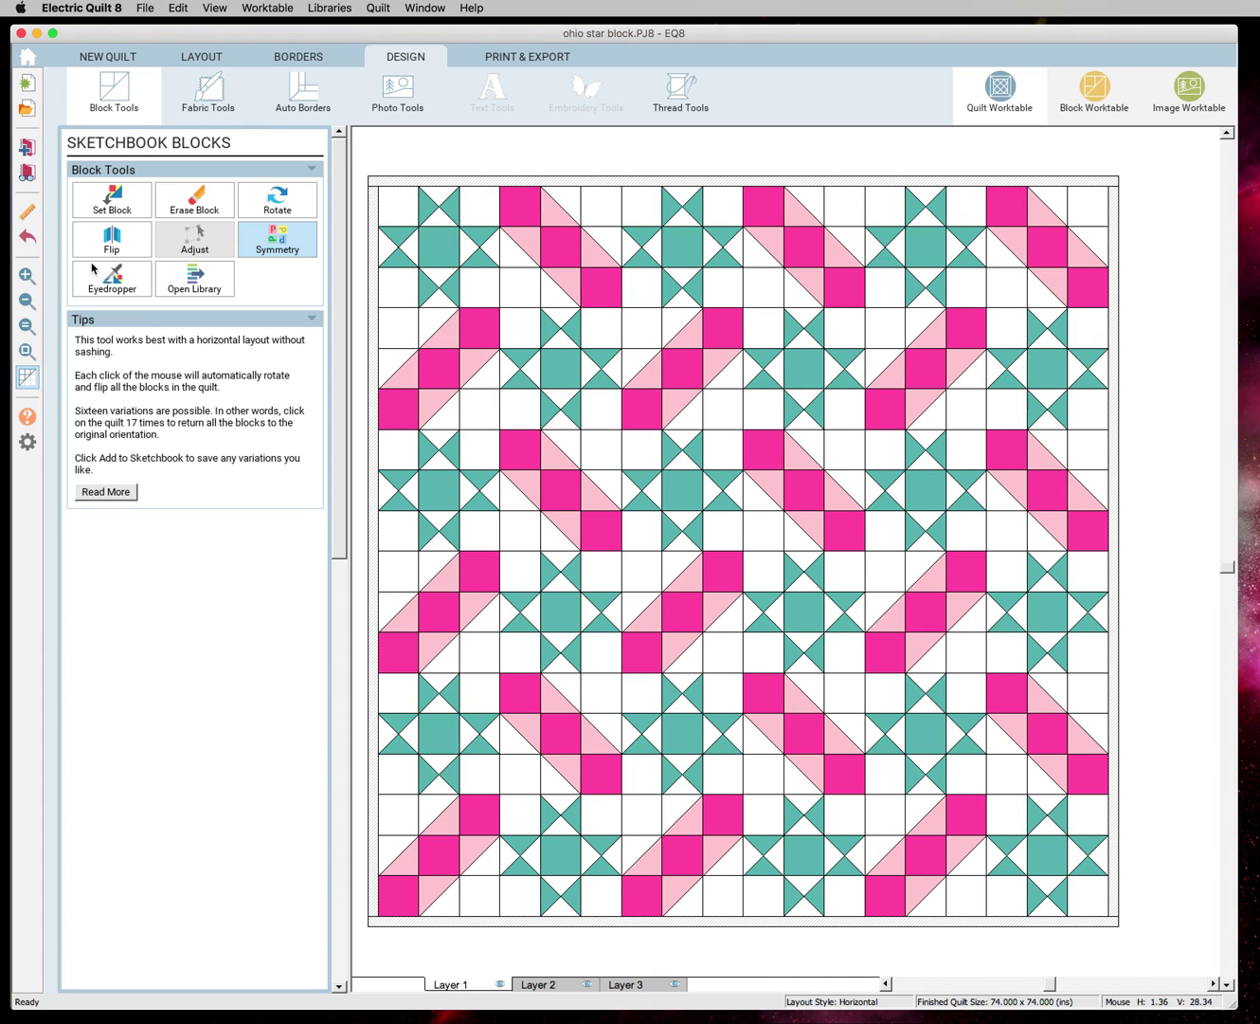
Save the pink variation to the sketchbook and reopen the teal-and-gray Ohio Star quilt.
{"action": "left_click", "coordinate": [25, 149]}
{"action": "left_click", "coordinate": [29, 174]}
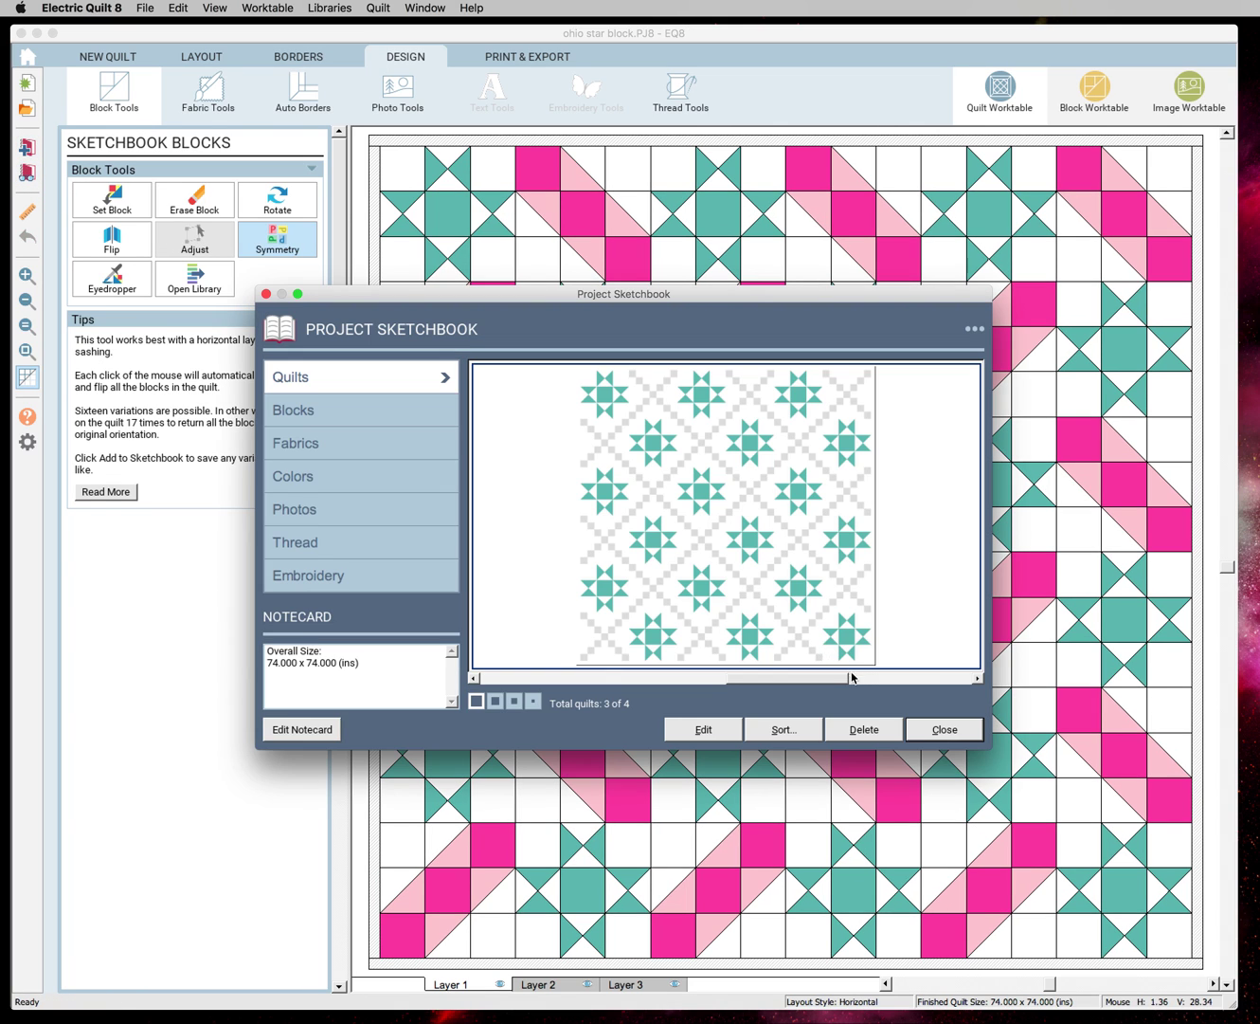
{"action": "double_click", "coordinate": [794, 568]}
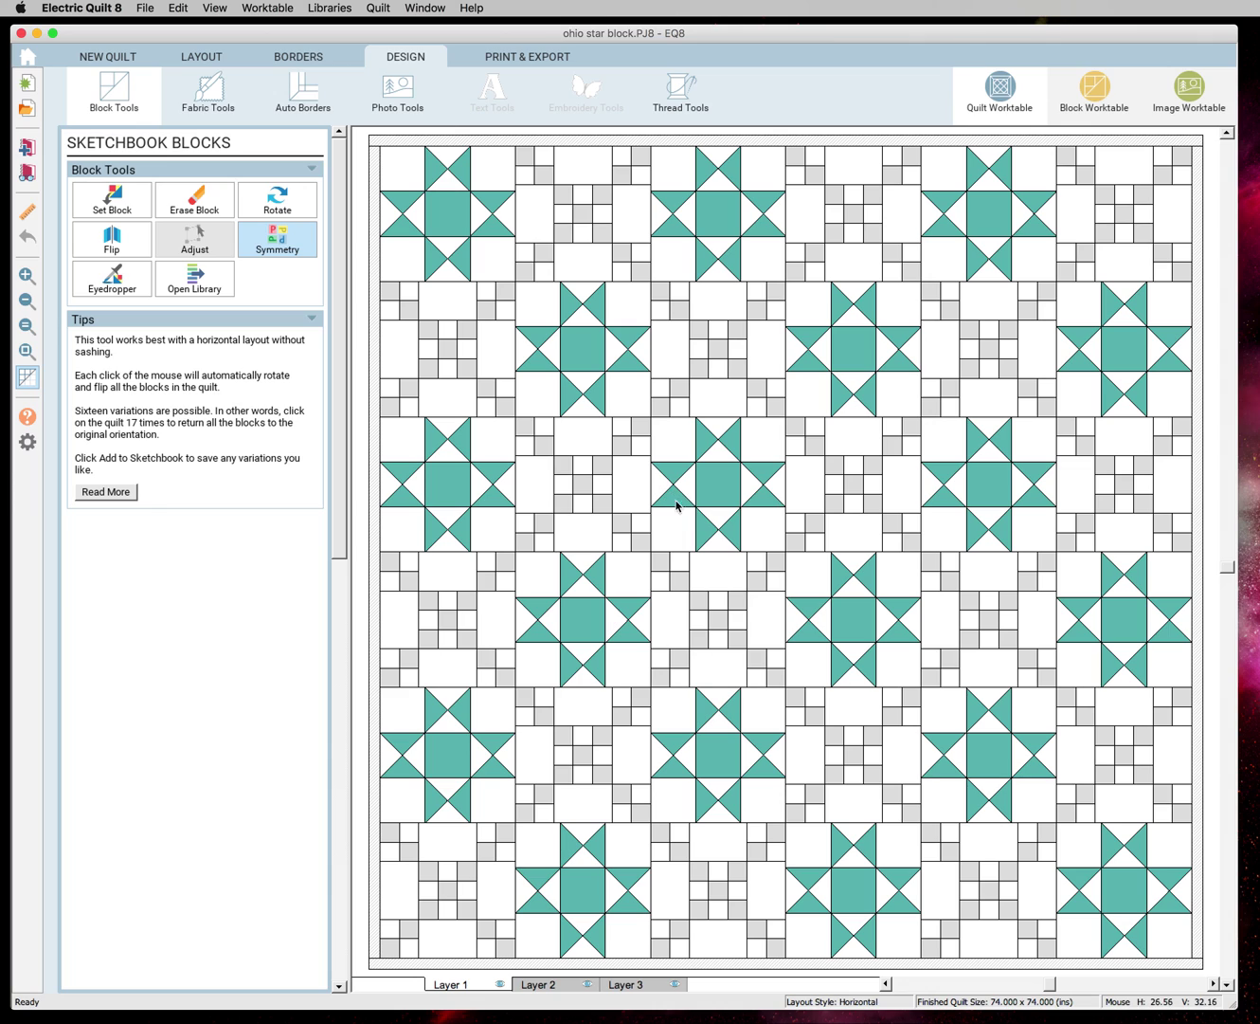
Turn off Outline Patches and zoom out twice to frame the whole quilt.
{"action": "right_click", "coordinate": [674, 502]}
{"action": "left_click", "coordinate": [726, 508]}
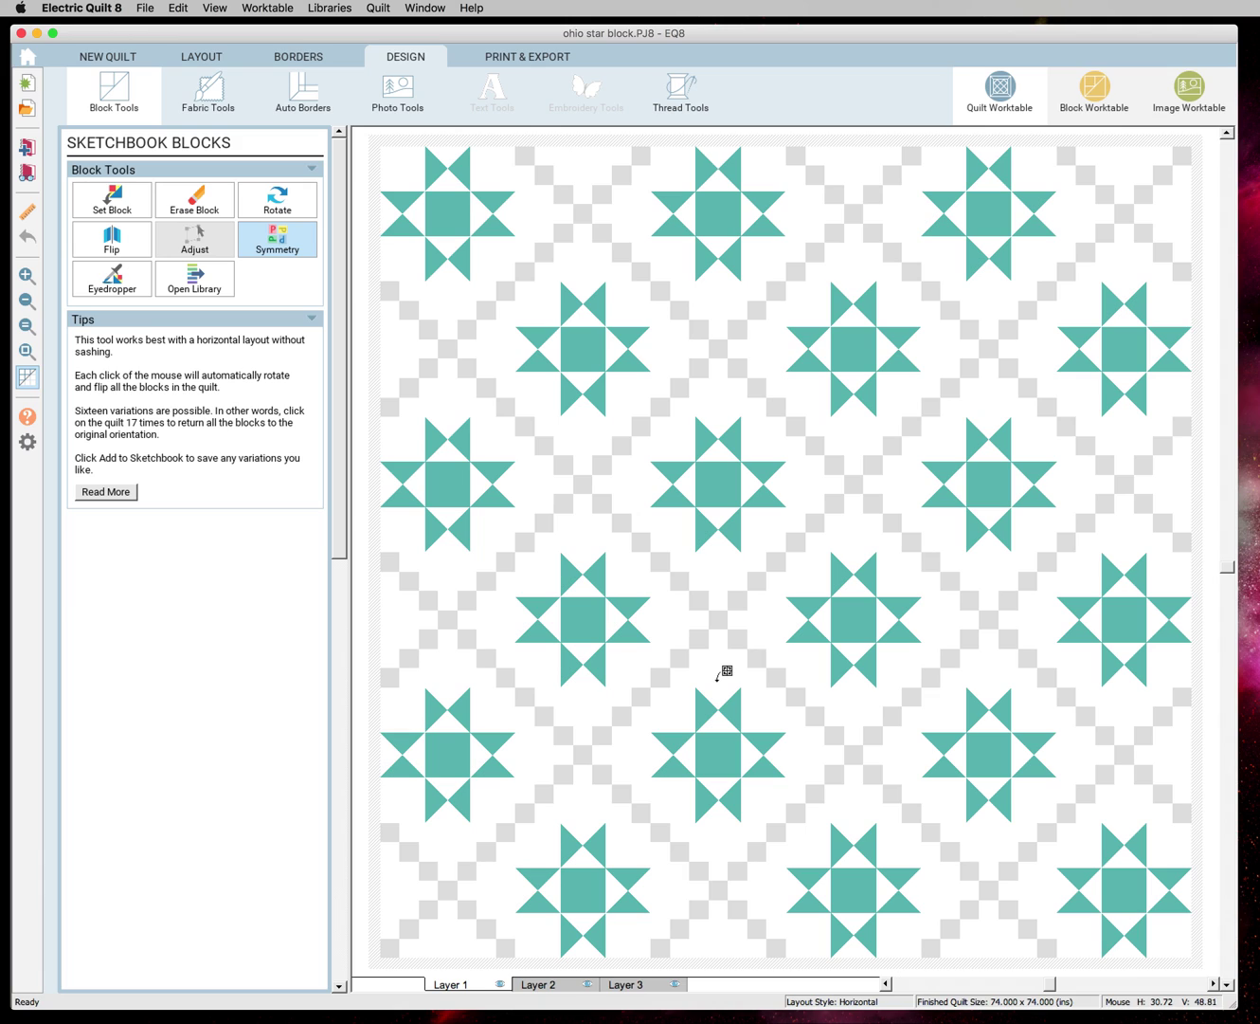
{"action": "left_click", "coordinate": [29, 303]}
{"action": "left_click", "coordinate": [29, 303]}
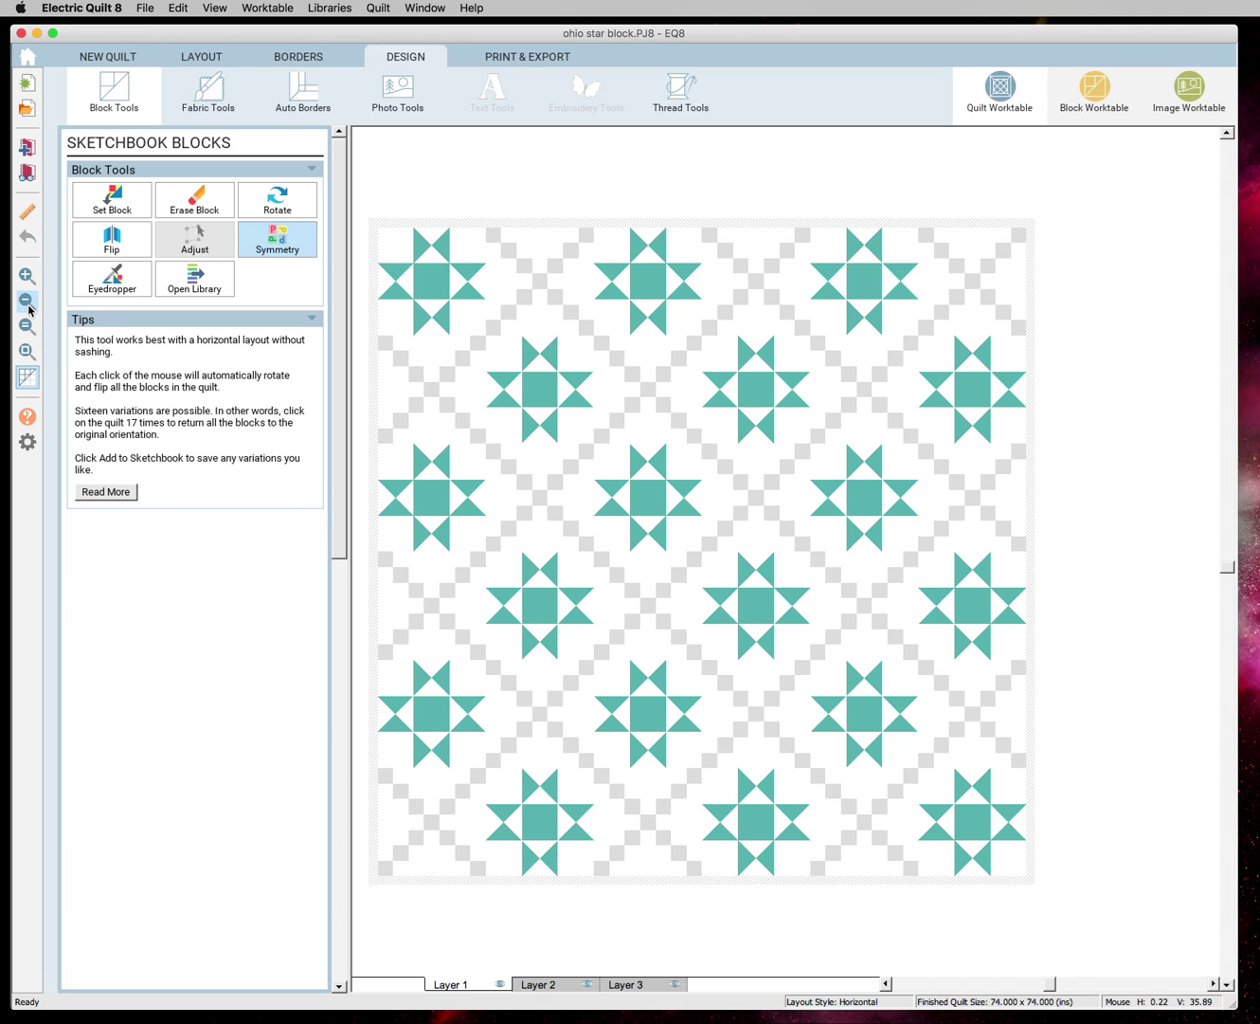